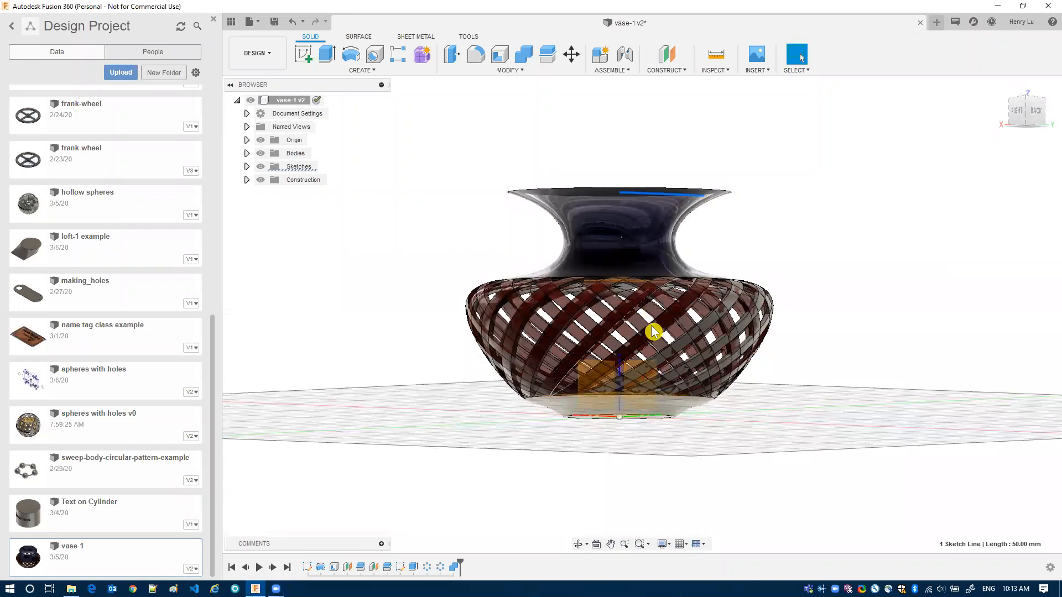
# - Examine the finished vase's interior with a section analysis on the XZ plane, moving the cut through the body, and discard the analysis
pyautogui.moveTo(590, 325)
pyautogui.keyDown('shift'); pyautogui.mouseDown(button='middle')
pyautogui.moveTo(633, 327)
pyautogui.moveTo(615, 379)
pyautogui.moveTo(558, 314)
pyautogui.moveTo(551, 289)
pyautogui.moveTo(647, 310)
pyautogui.moveTo(605, 313)
pyautogui.mouseUp(button='middle'); pyautogui.keyUp('shift')
pyautogui.keyDown('shift'); pyautogui.moveTo(662, 339); pyautogui.dragTo(668, 327, button='middle'); pyautogui.keyUp('shift')
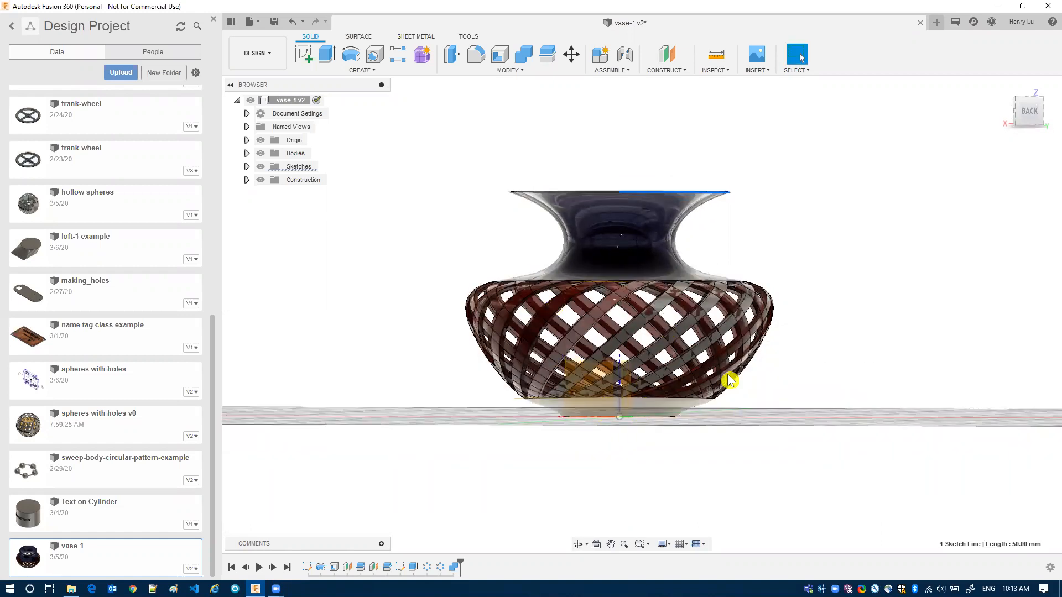
pyautogui.keyDown('shift'); pyautogui.moveTo(671, 322); pyautogui.dragTo(653, 268, button='middle'); pyautogui.keyUp('shift')
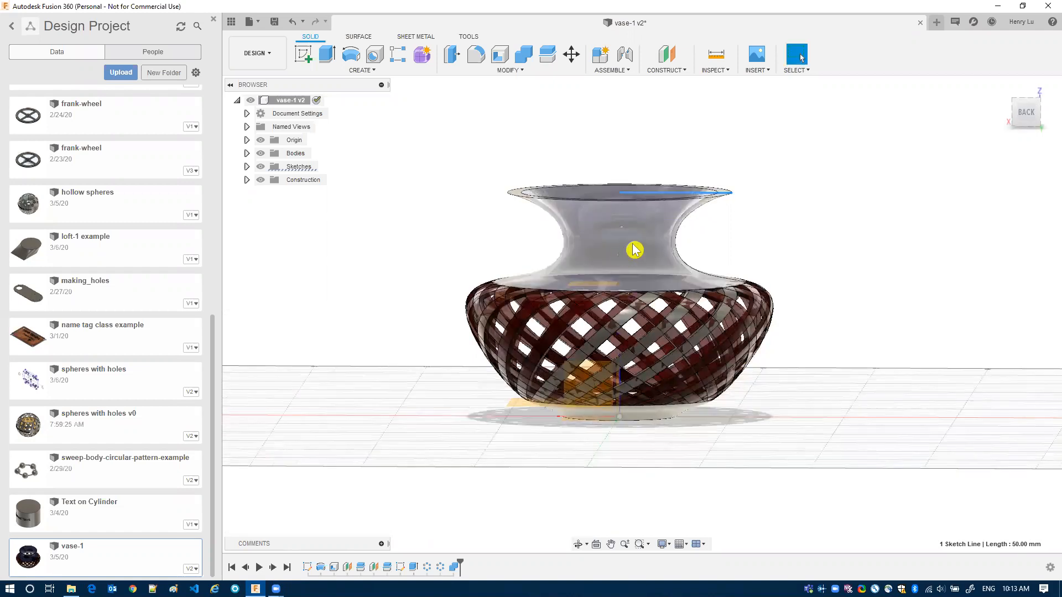
pyautogui.keyDown('shift'); pyautogui.moveTo(676, 313); pyautogui.dragTo(627, 264, button='middle'); pyautogui.keyUp('shift')
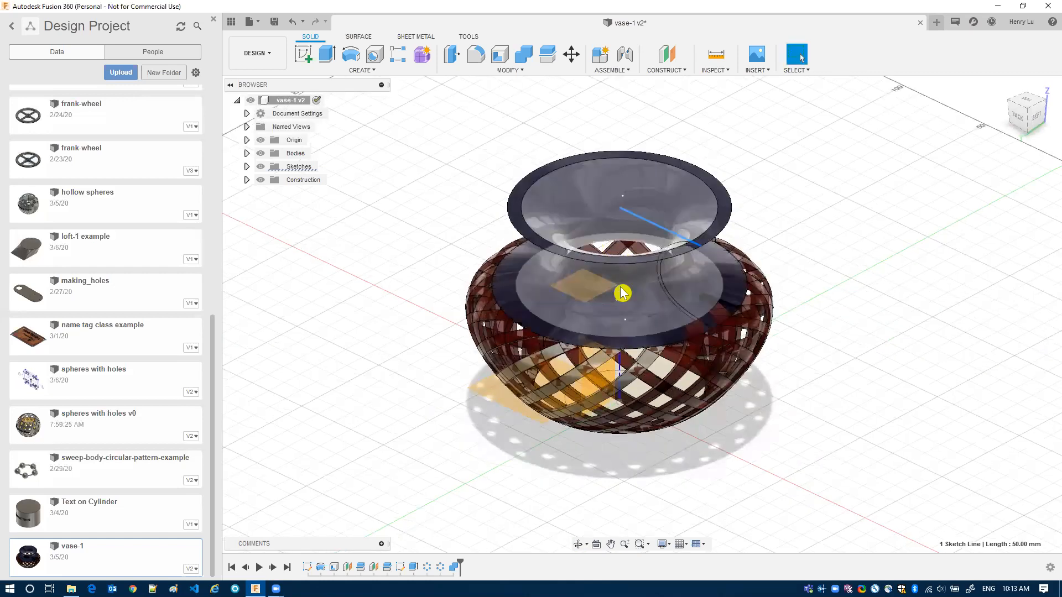
pyautogui.keyDown('shift'); pyautogui.moveTo(658, 274); pyautogui.dragTo(664, 276, button='middle'); pyautogui.keyUp('shift')
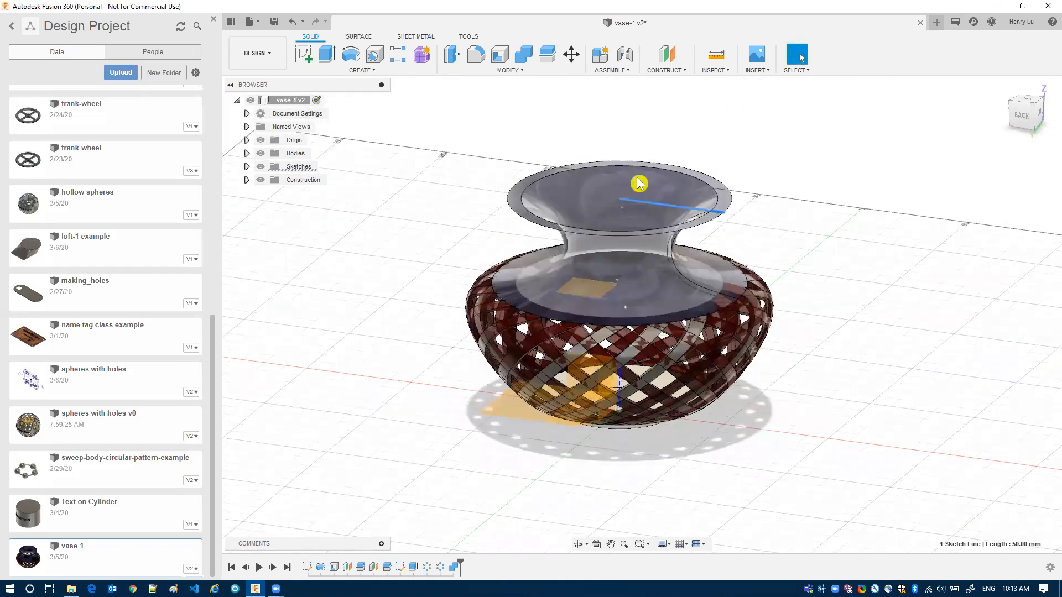
pyautogui.click(720, 71)
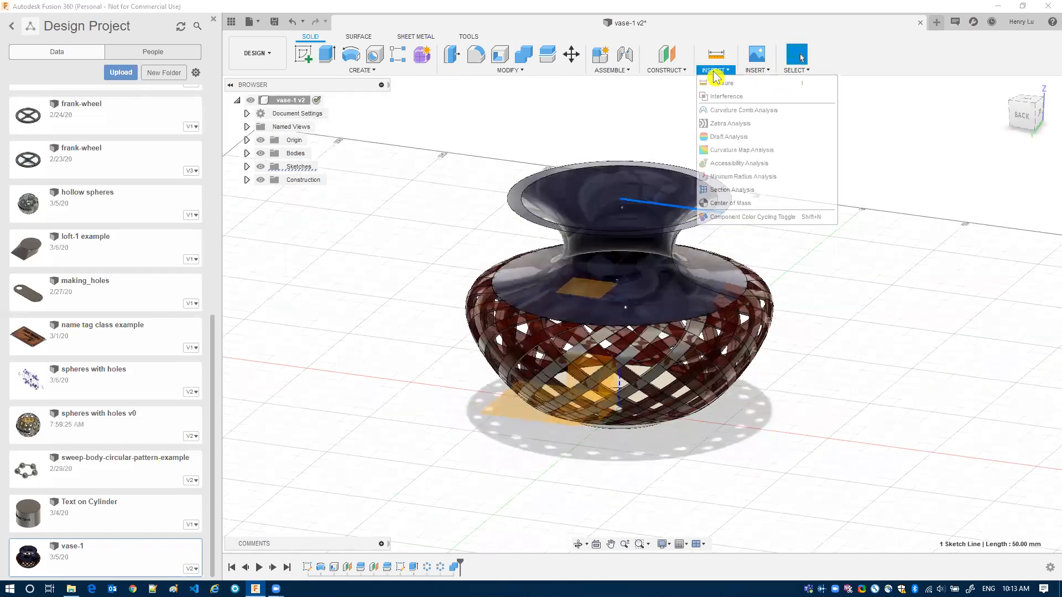
pyautogui.click(733, 190)
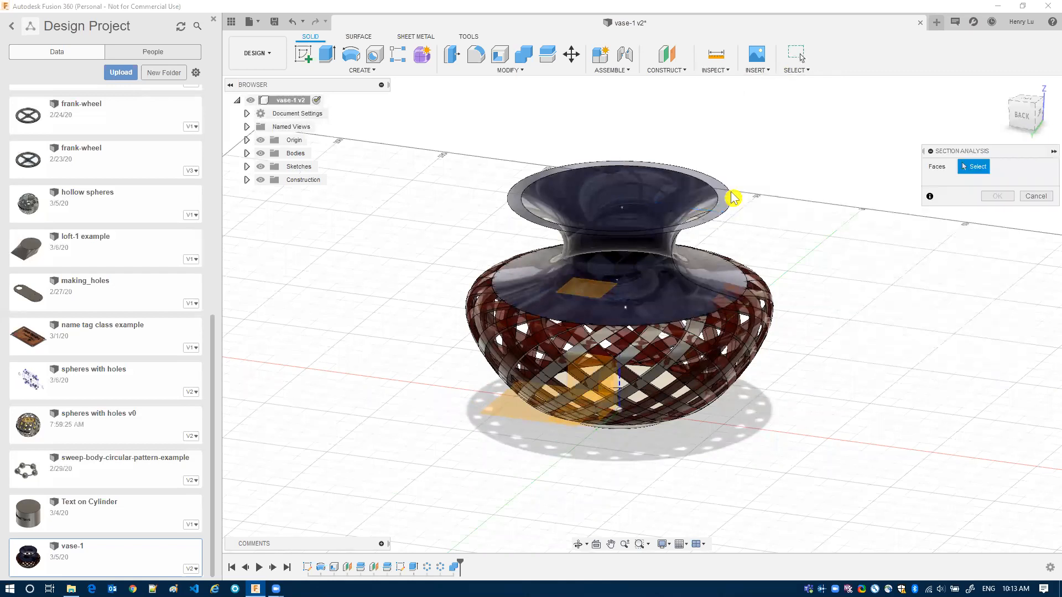
pyautogui.click(586, 377)
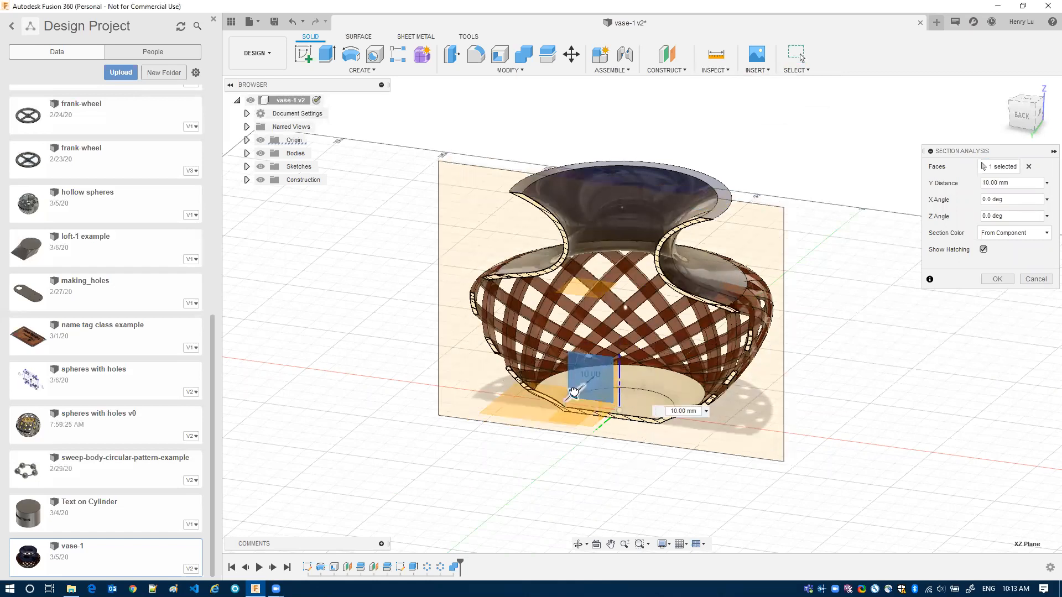
pyautogui.moveTo(587, 382)
pyautogui.mouseDown()
pyautogui.moveTo(609, 372)
pyautogui.moveTo(595, 385)
pyautogui.mouseUp()
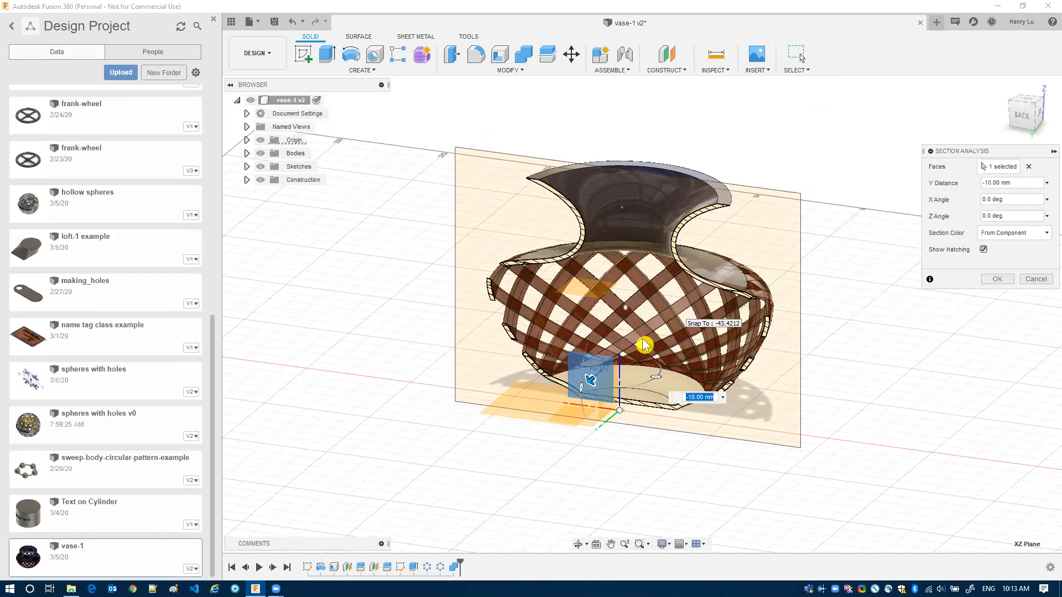
pyautogui.moveTo(590, 379); pyautogui.dragTo(605, 415)
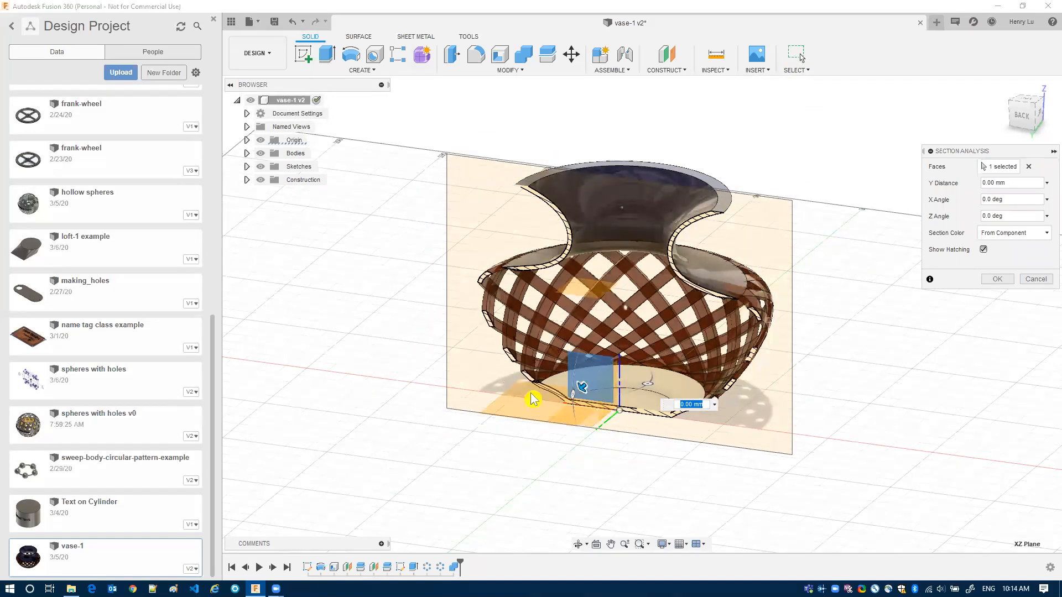
pyautogui.click(1038, 284)
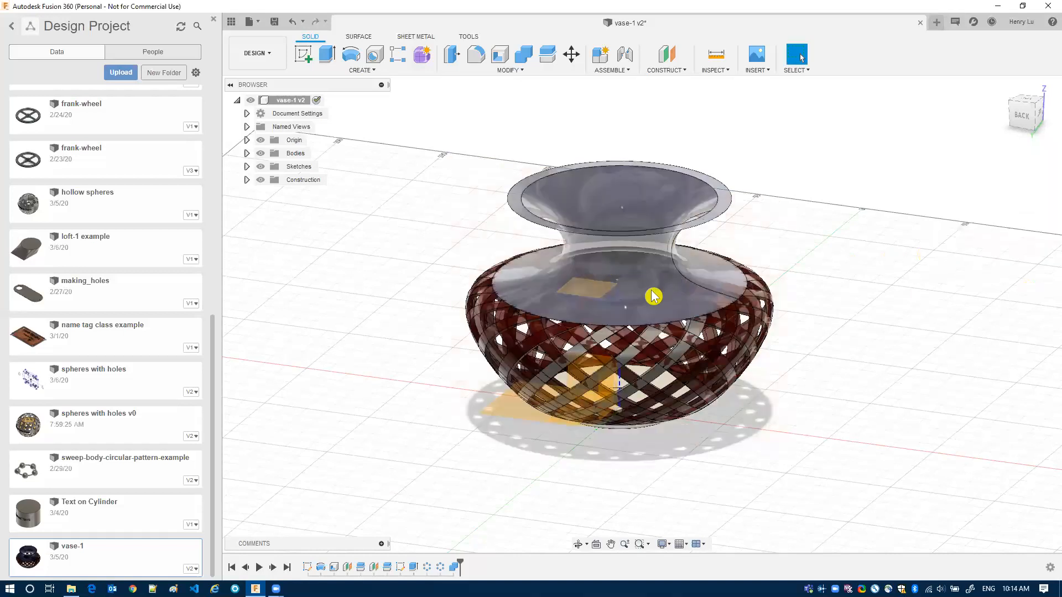
# - Hide the data panel, create a new design and make its origin planes and axes visible
pyautogui.click(231, 22)
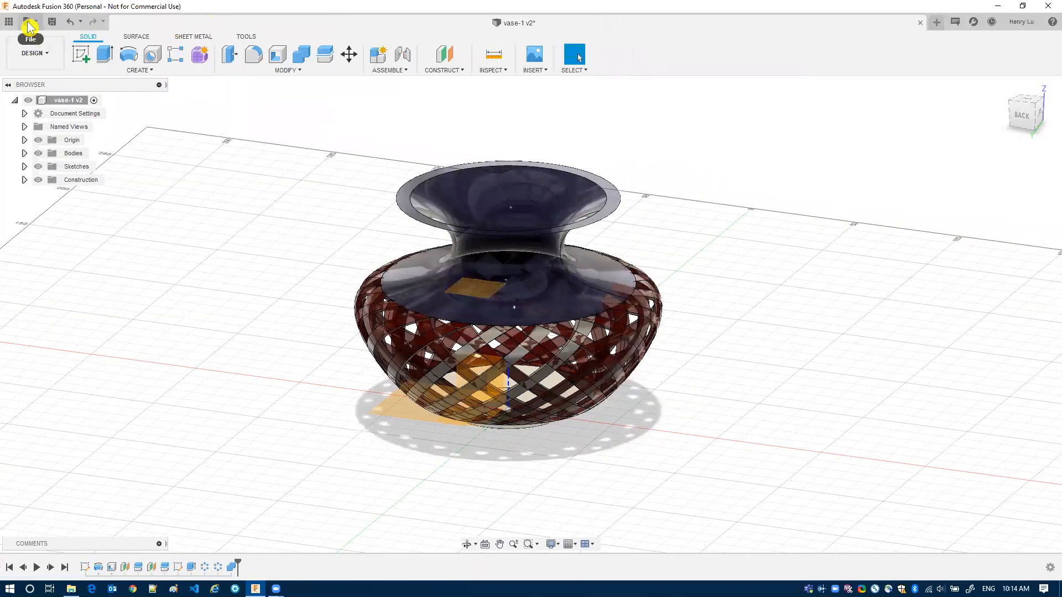
pyautogui.click(35, 26)
pyautogui.click(52, 37)
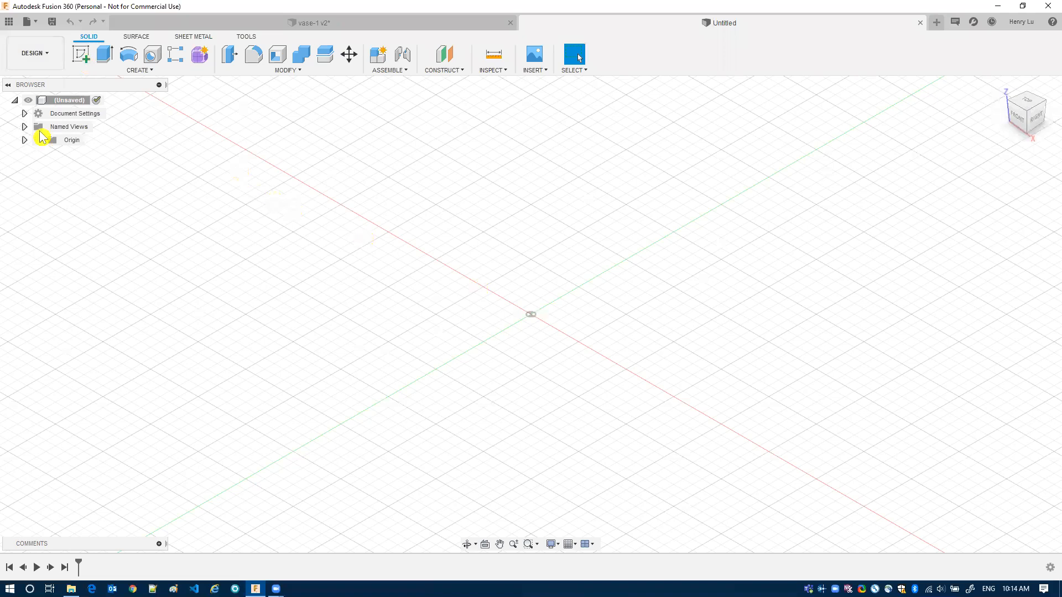
pyautogui.click(38, 140)
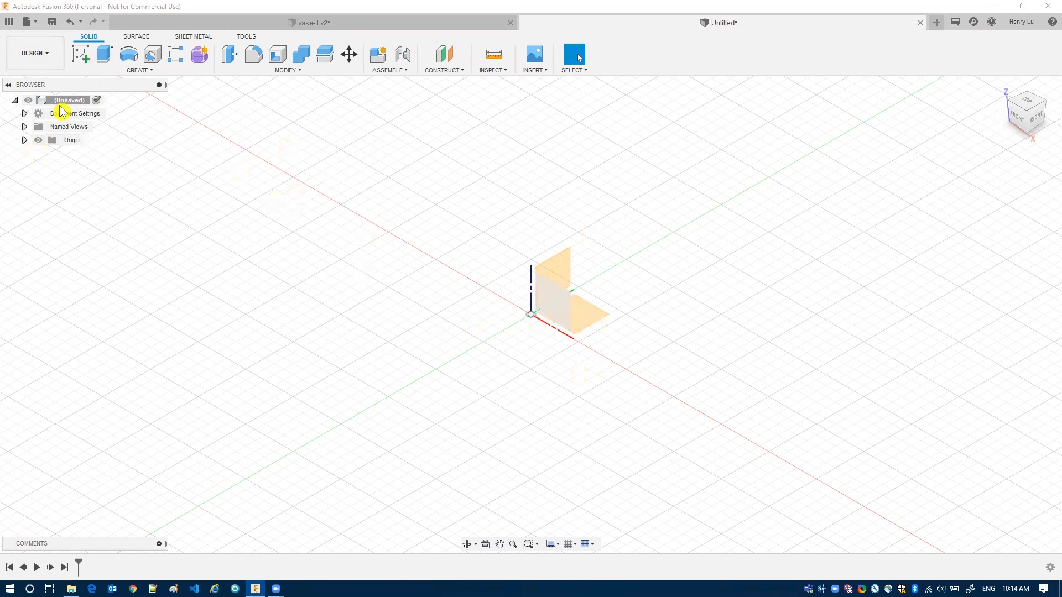
# - Start a sketch on the XZ plane and draw a horizontal line about 15 mm long from the origin along negative X
pyautogui.click(81, 54)
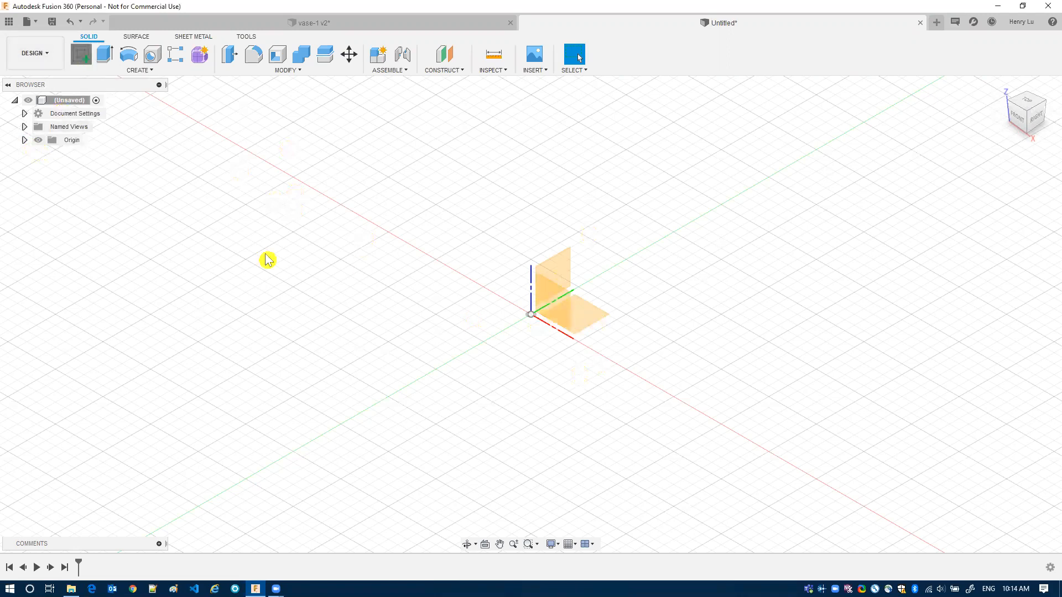
pyautogui.click(561, 303)
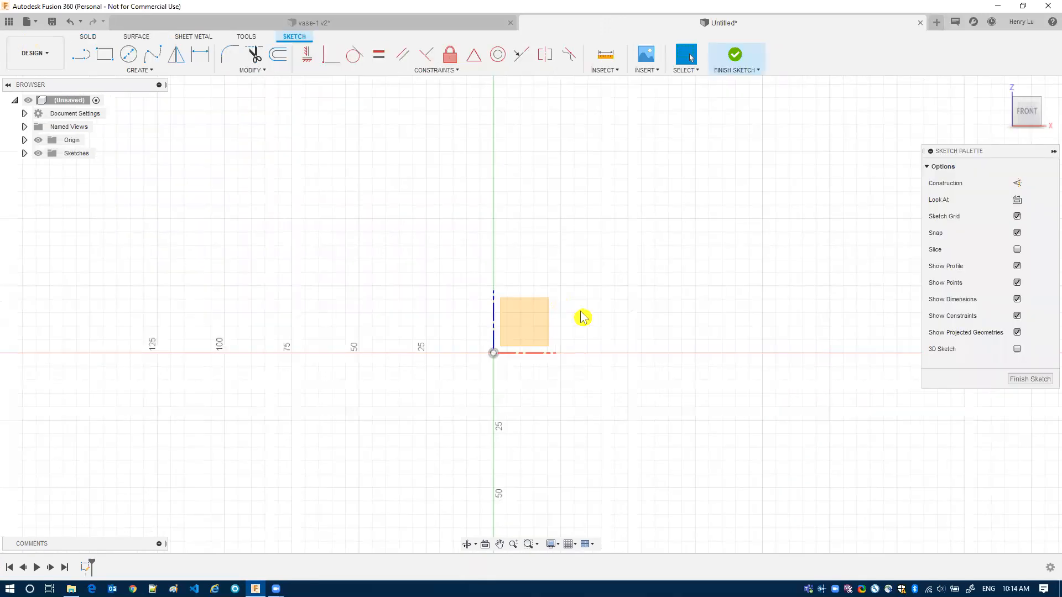
pyautogui.moveTo(600, 280); pyautogui.dragTo(583, 376, button='middle')
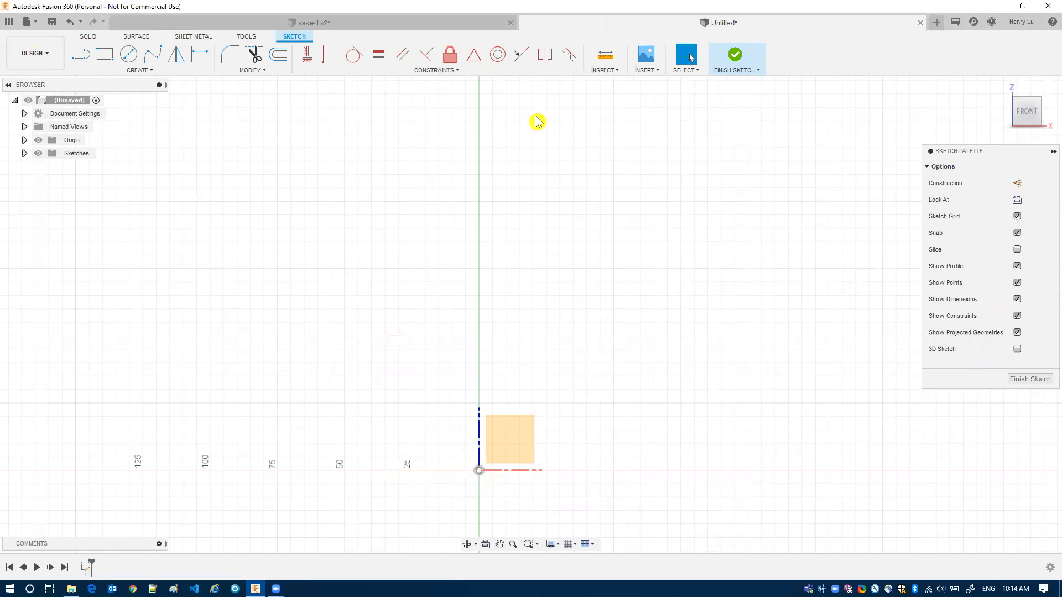
pyautogui.press('l')
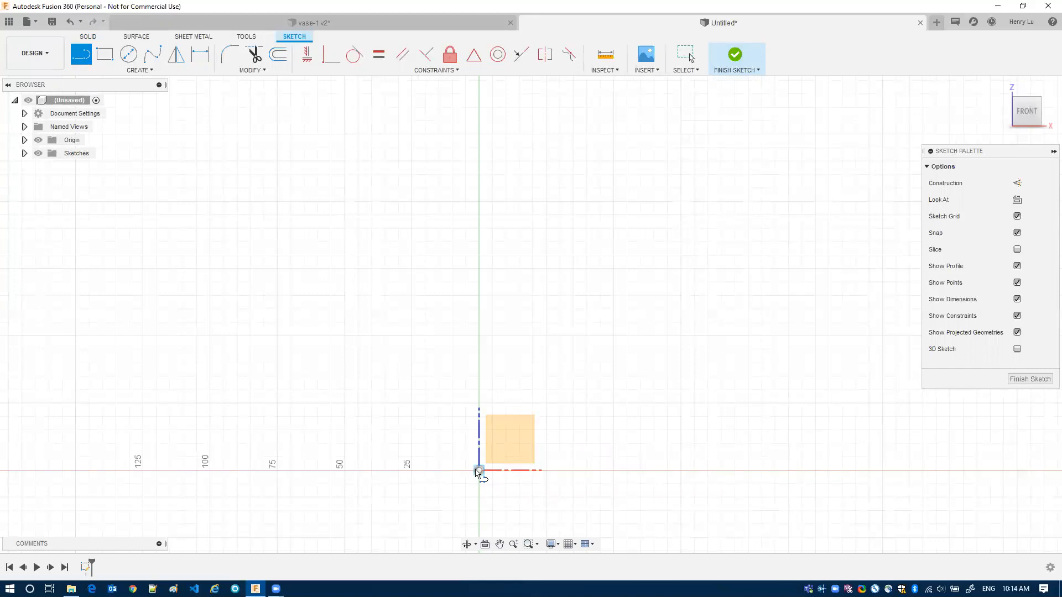
pyautogui.moveTo(478, 472); pyautogui.dragTo(439, 471)
pyautogui.press('Escape')
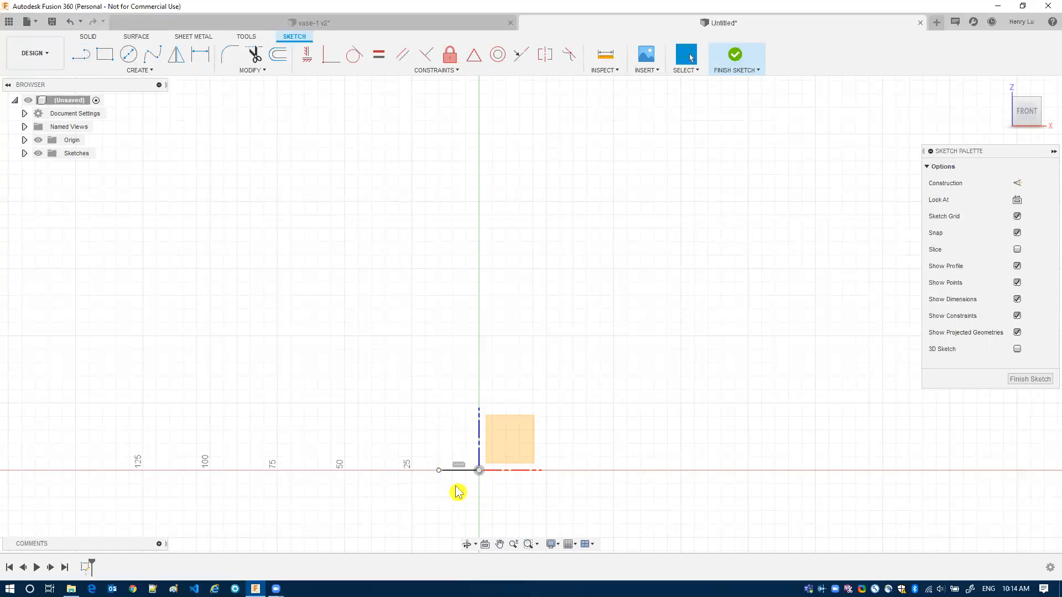
# - Dimension the horizontal base line at 15 mm, placing the dimension below it
pyautogui.click(457, 472)
pyautogui.click(86, 58)
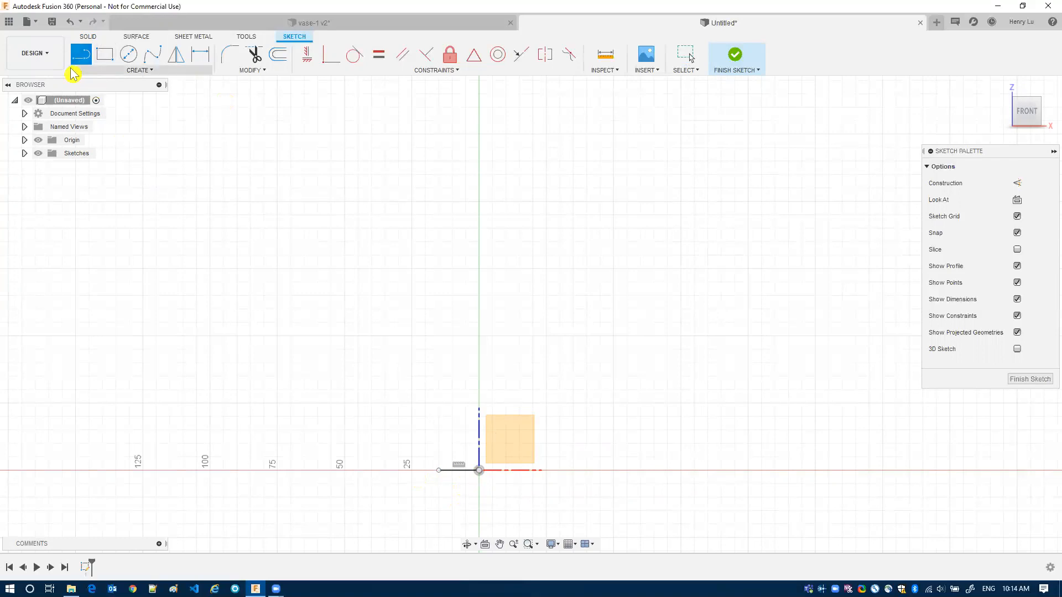
pyautogui.press('Escape')
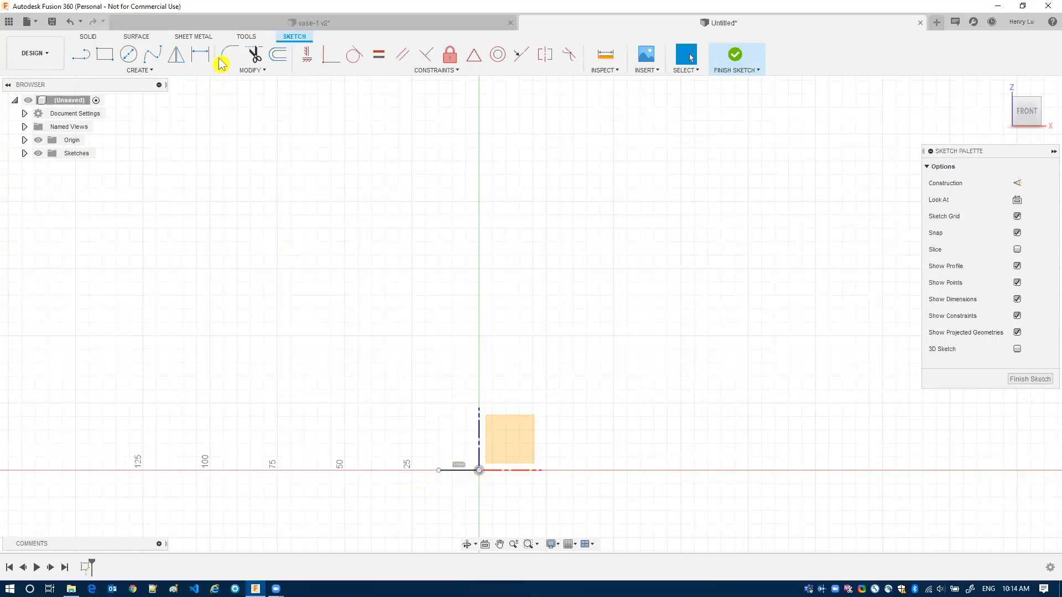
pyautogui.click(201, 57)
pyautogui.click(456, 471)
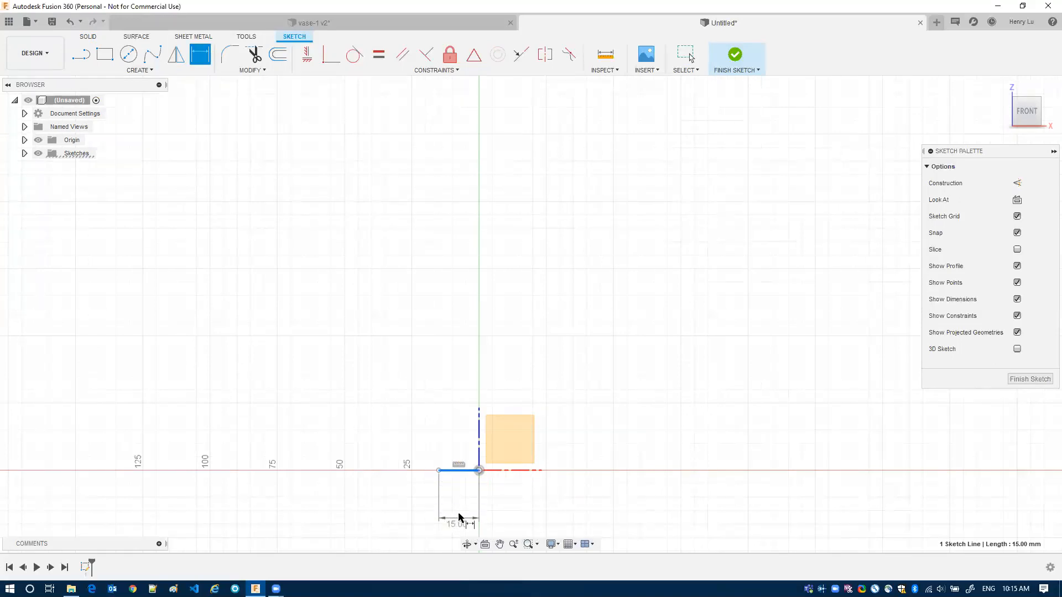
pyautogui.click(455, 525)
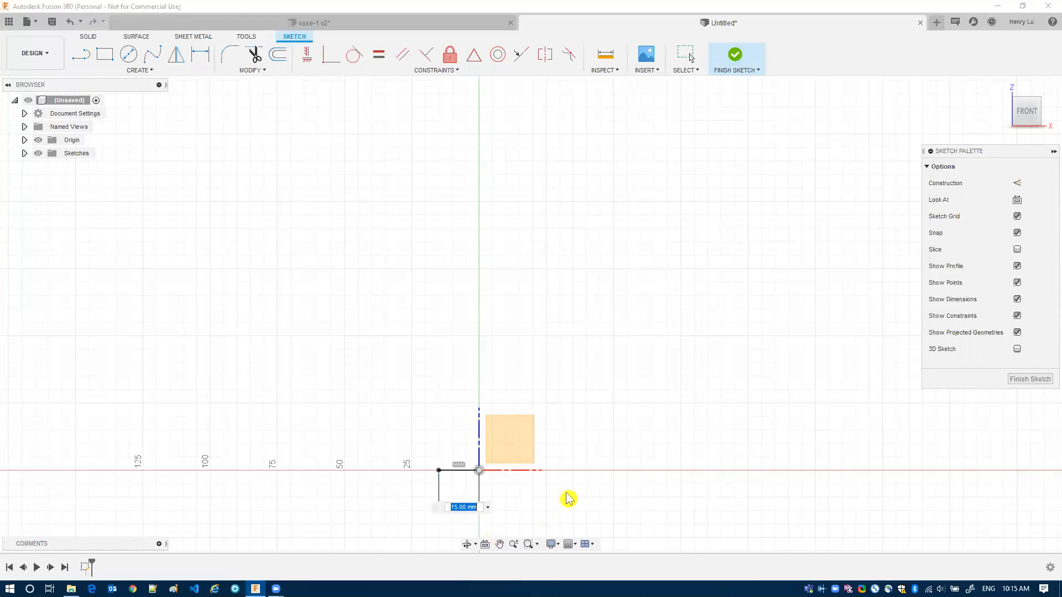
pyautogui.press('Return')
pyautogui.press('d')
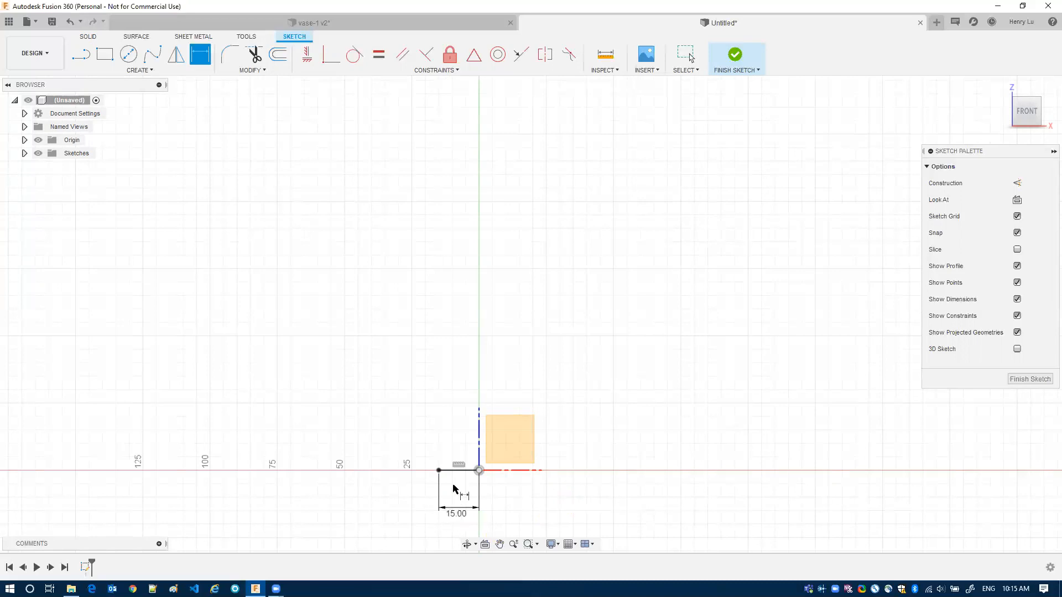
pyautogui.press('Escape')
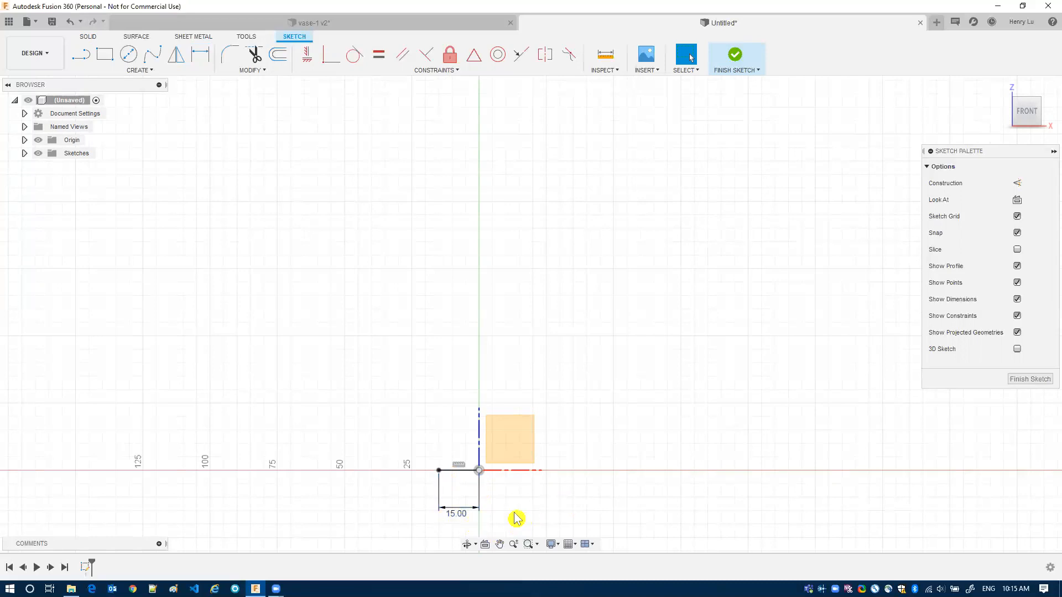
# - Draw connected lines from the origin: about 120 mm straight up, 30 mm horizontally toward negative X, and 2 mm straight down
pyautogui.click(80, 59)
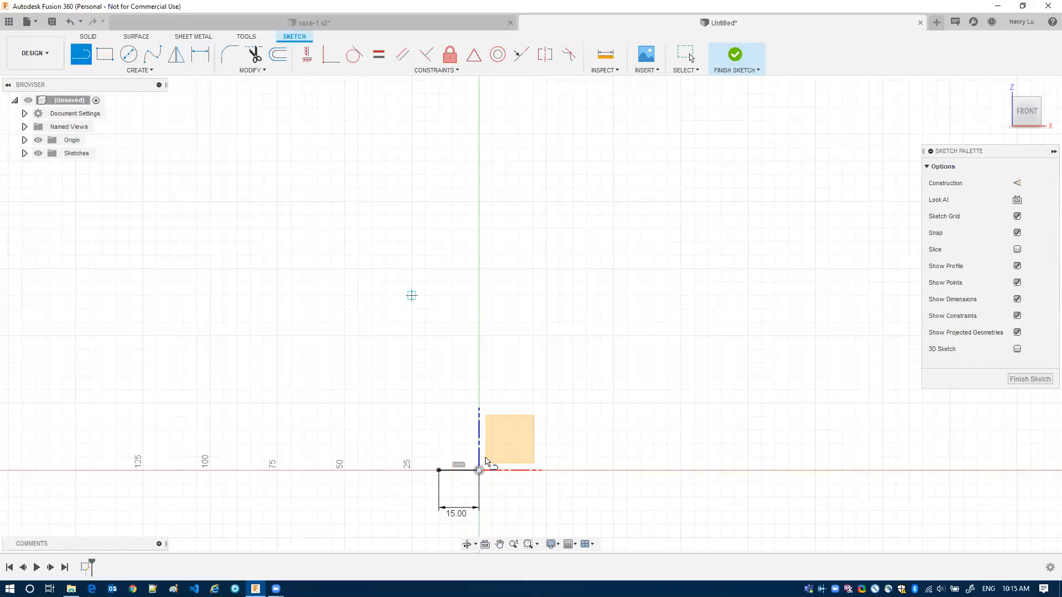
pyautogui.click(480, 471)
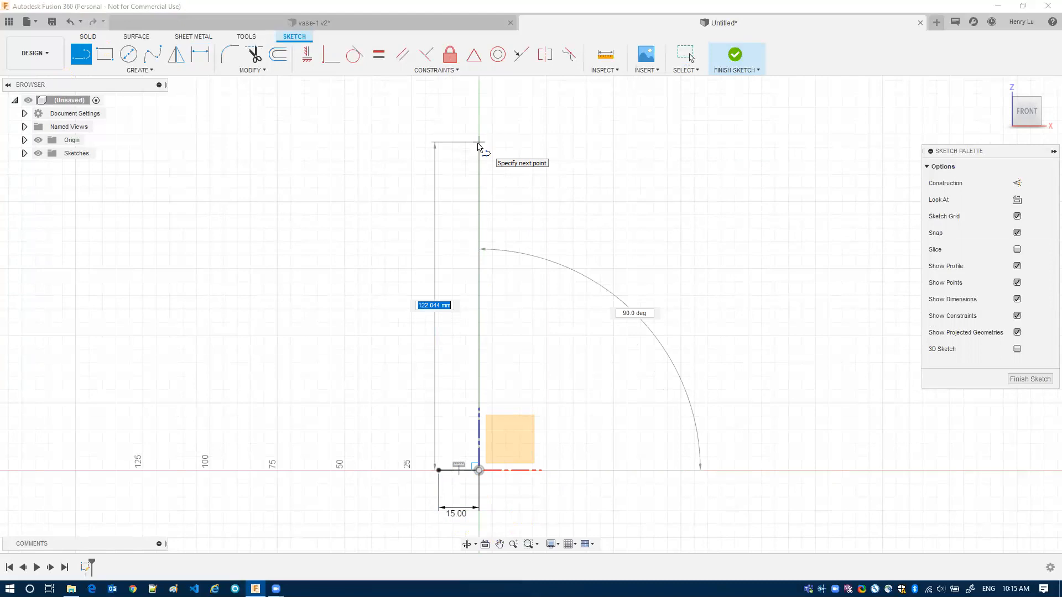
pyautogui.click(479, 147)
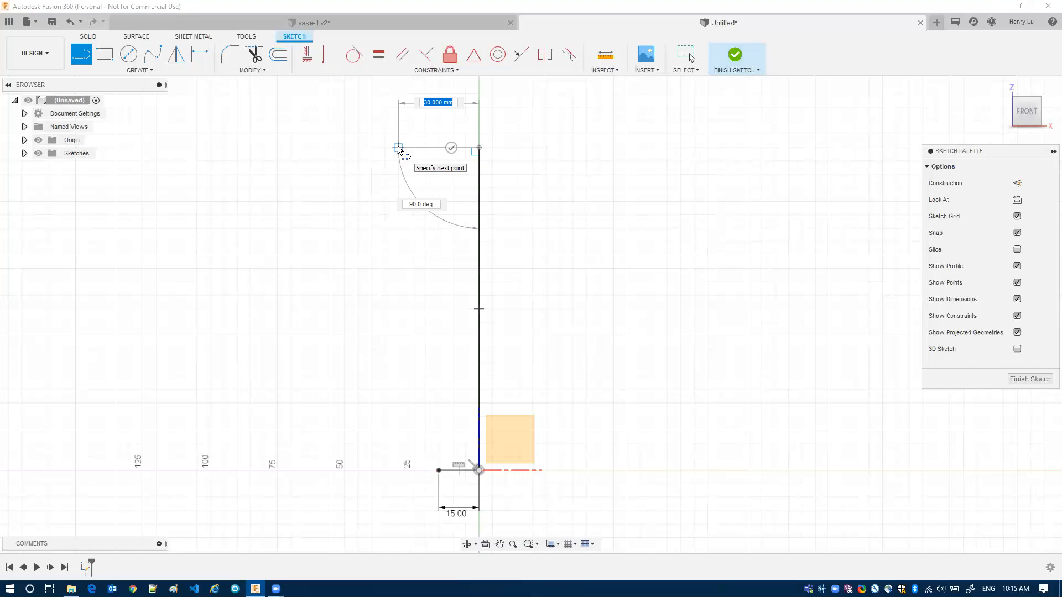
pyautogui.click(398, 148)
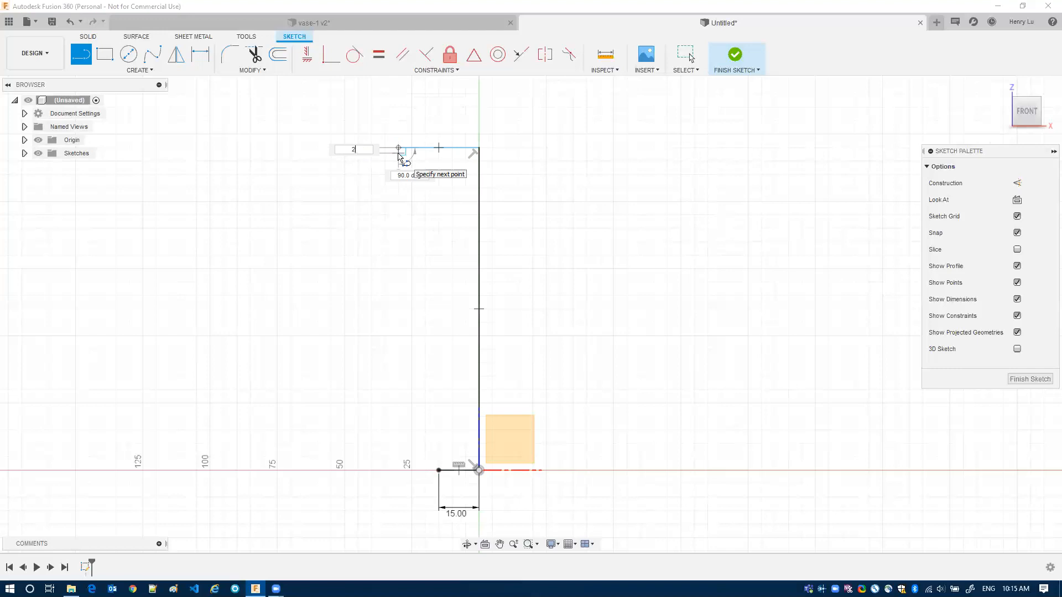
pyautogui.press('Return')
pyautogui.press('Return')
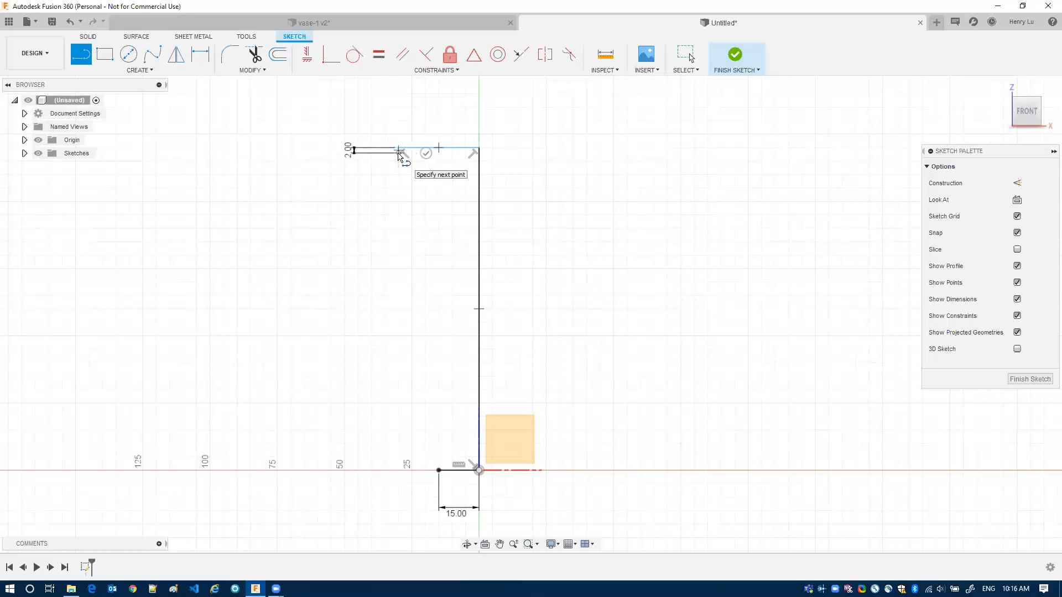
pyautogui.press('Escape')
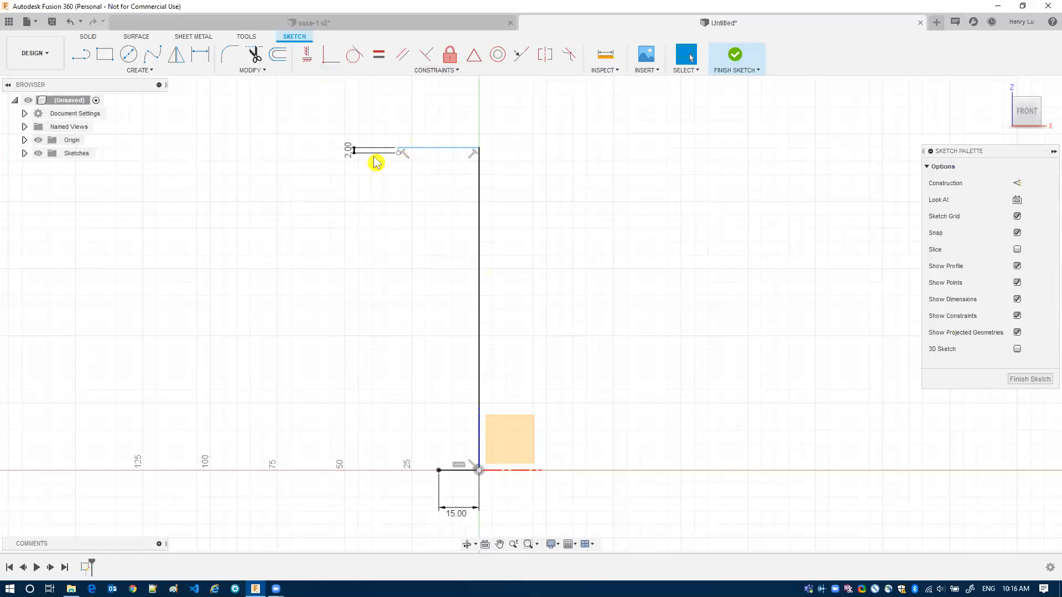
# - Draw a nine-point fit spline from the base line's outer end to the rim line's lower end, with narrow foot, belly about 65 mm out and narrow neck
pyautogui.click(154, 57)
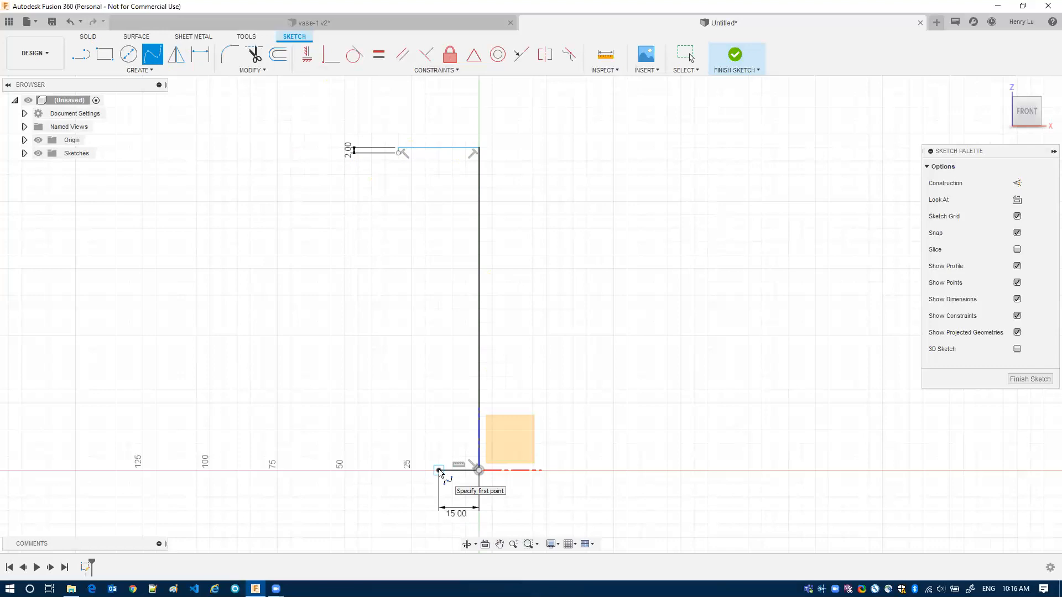
pyautogui.click(438, 471)
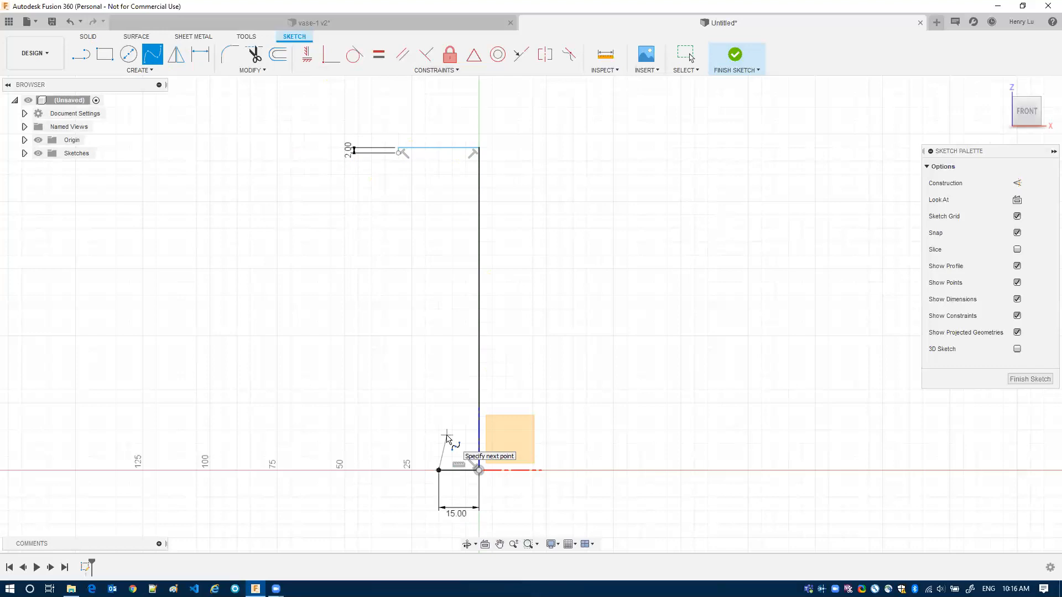
pyautogui.click(449, 452)
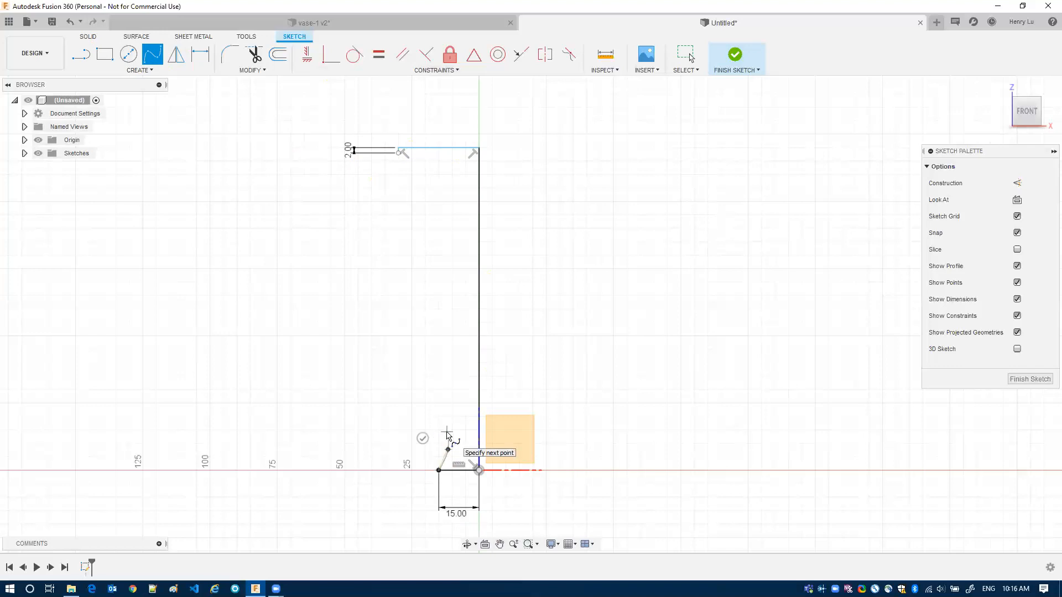
pyautogui.click(445, 431)
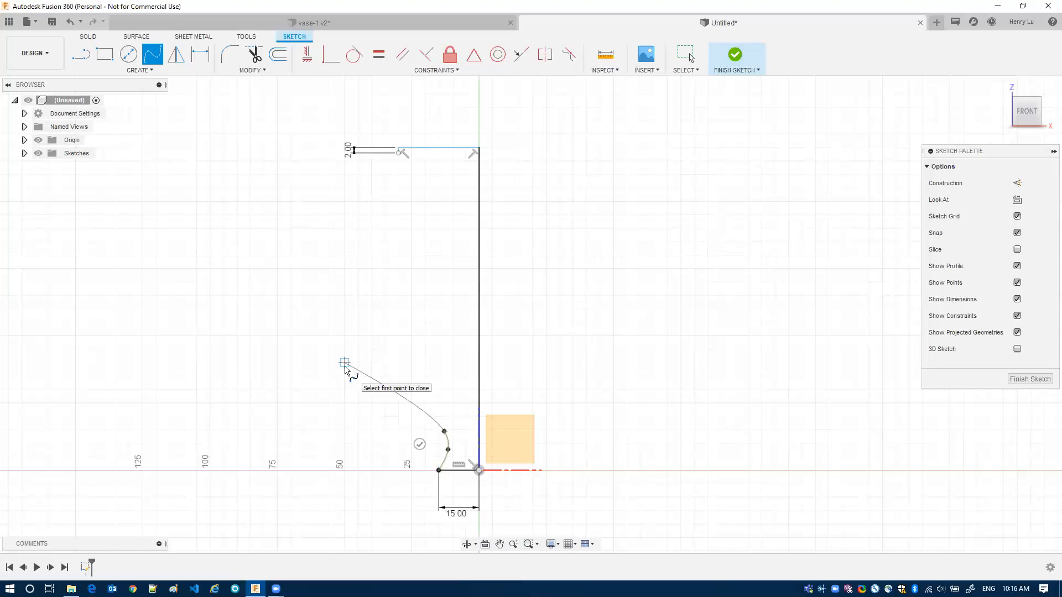
pyautogui.click(345, 364)
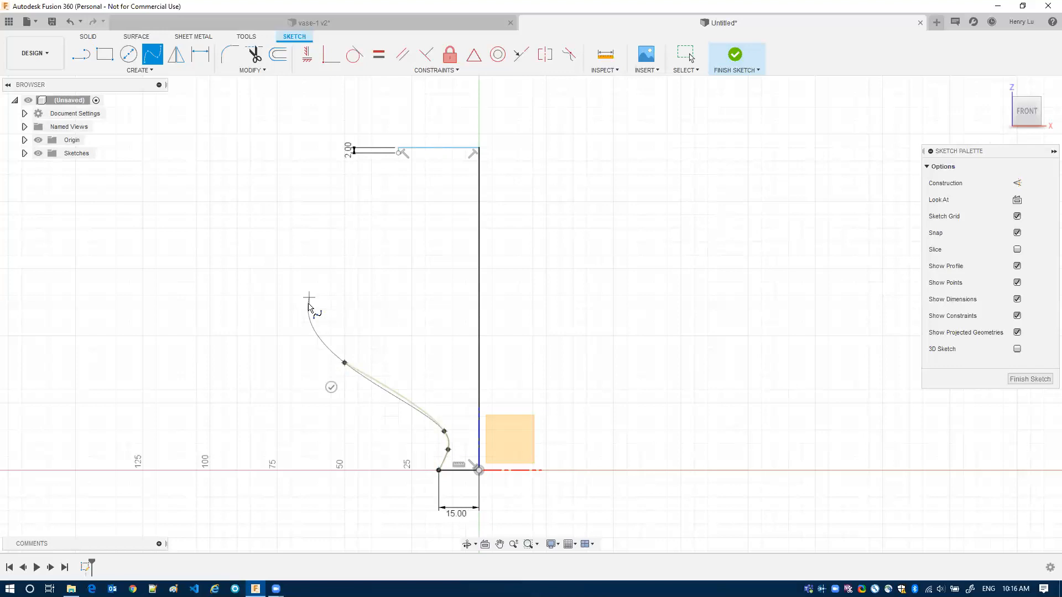
pyautogui.click(304, 309)
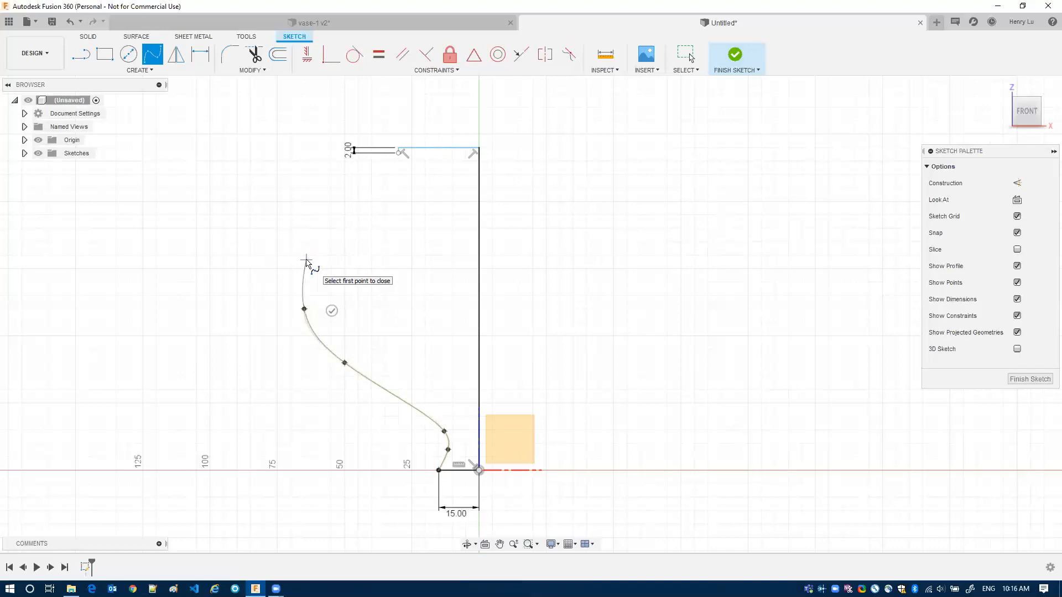
pyautogui.click(304, 256)
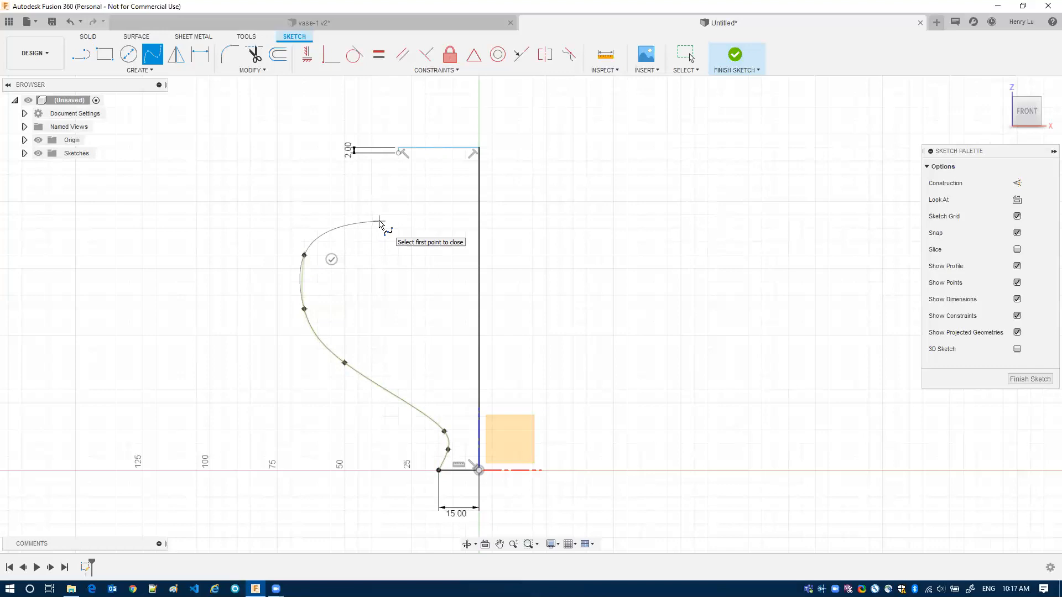
pyautogui.click(380, 221)
pyautogui.click(419, 214)
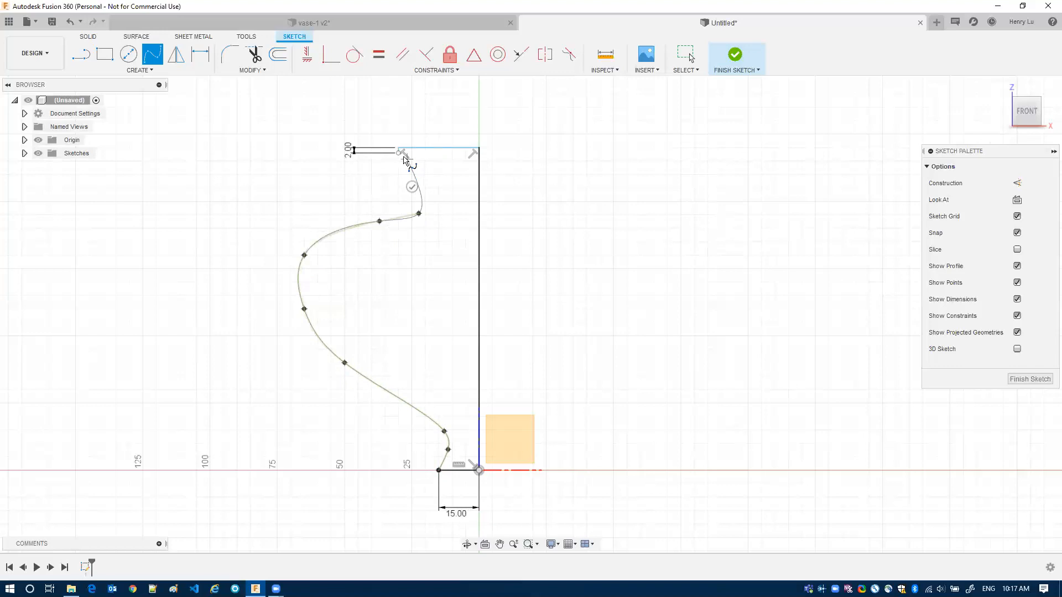
pyautogui.click(400, 154)
pyautogui.click(375, 166)
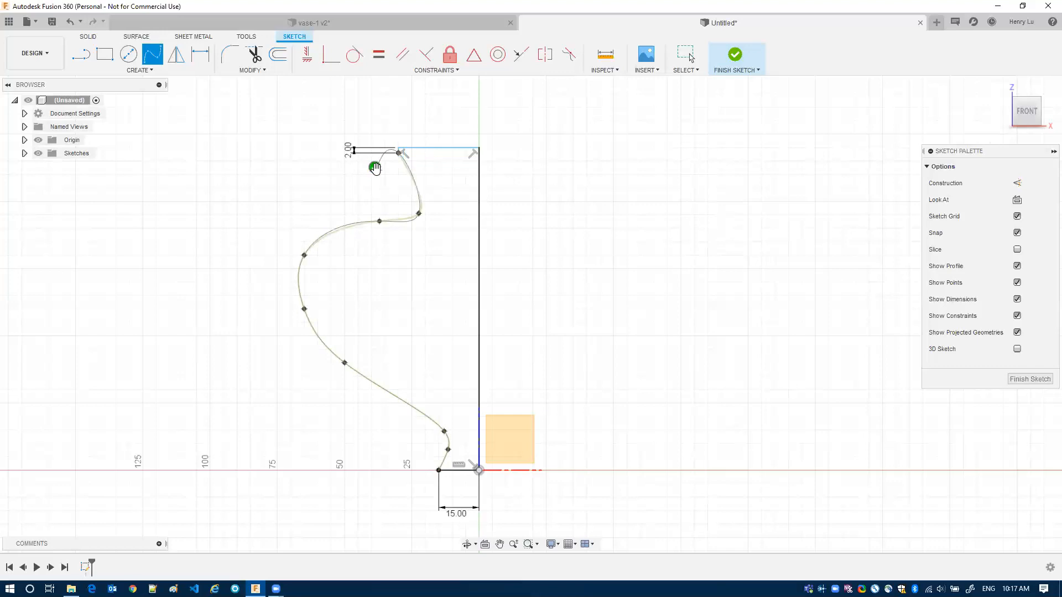
pyautogui.click(375, 168)
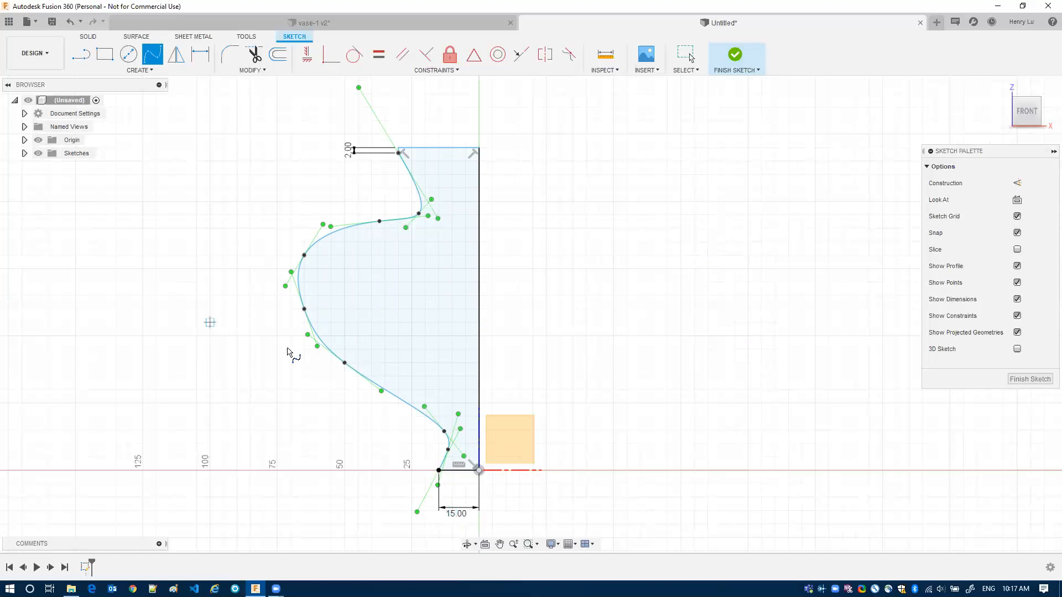
pyautogui.press('Escape')
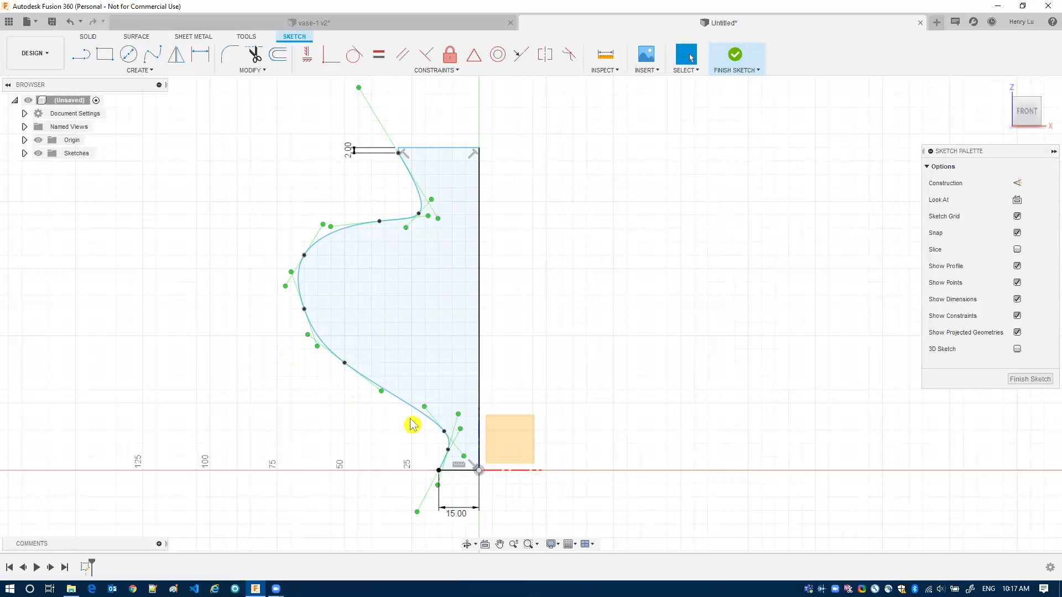
# - Set the horizontal base line's dimension to 20 mm
pyautogui.doubleClick(455, 519)
pyautogui.write('20')
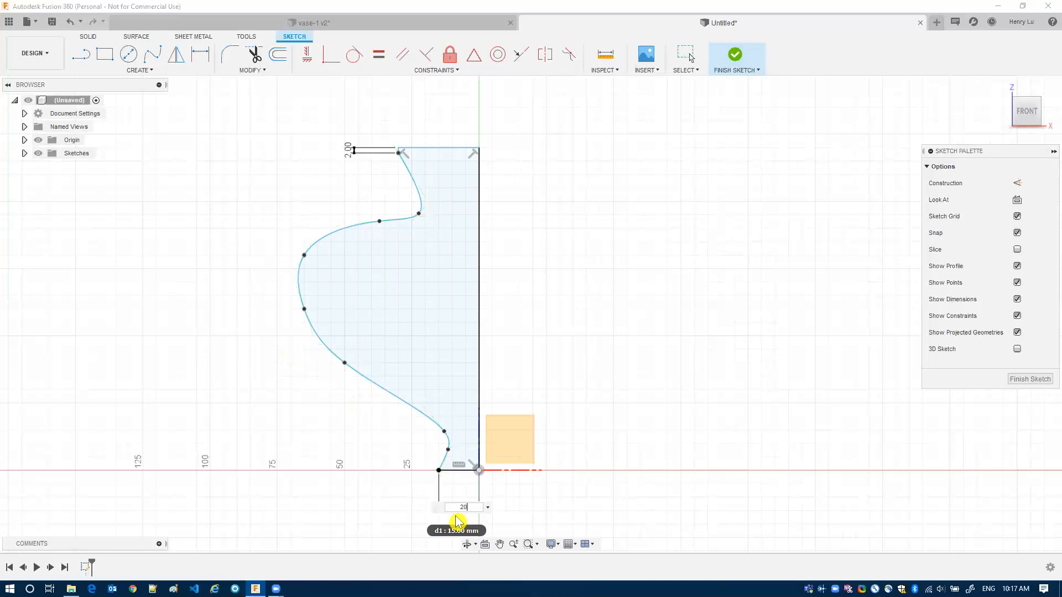
pyautogui.press('Return')
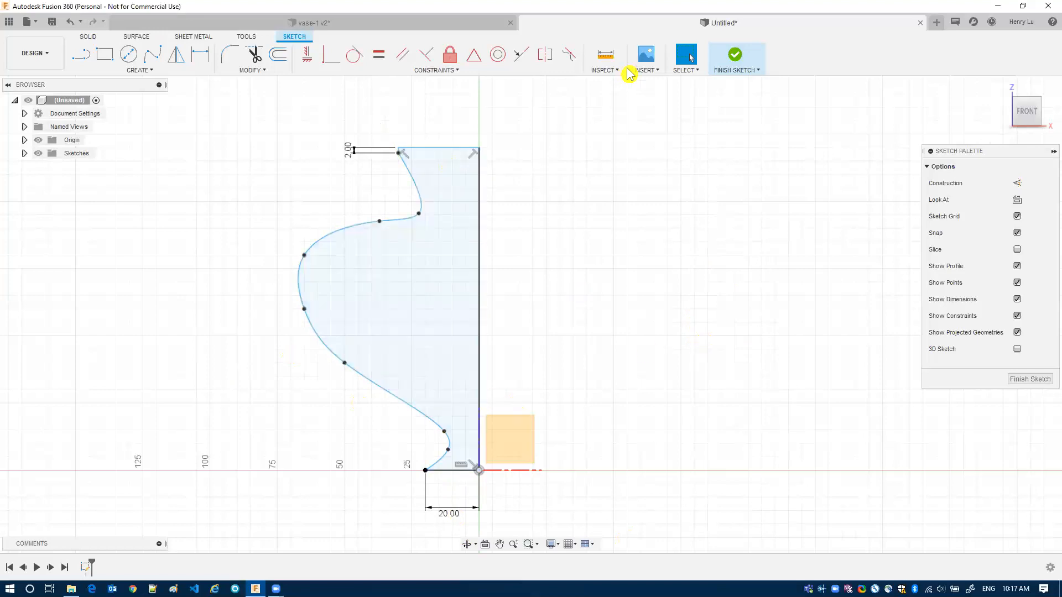
# - Finish the sketch and revolve the closed profile 360° about its vertical line as a new body
pyautogui.click(449, 242)
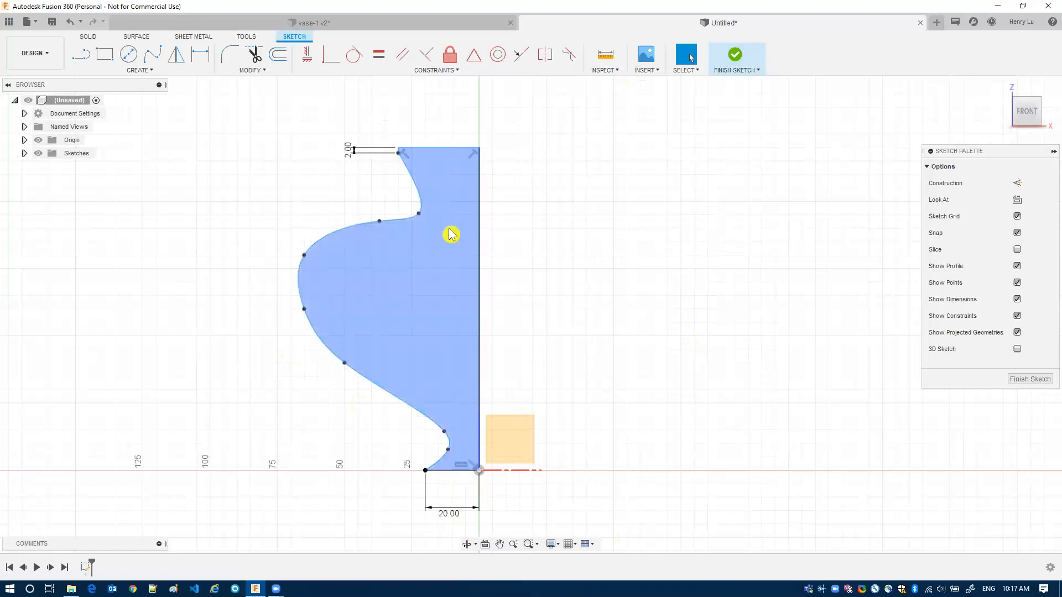
pyautogui.click(731, 58)
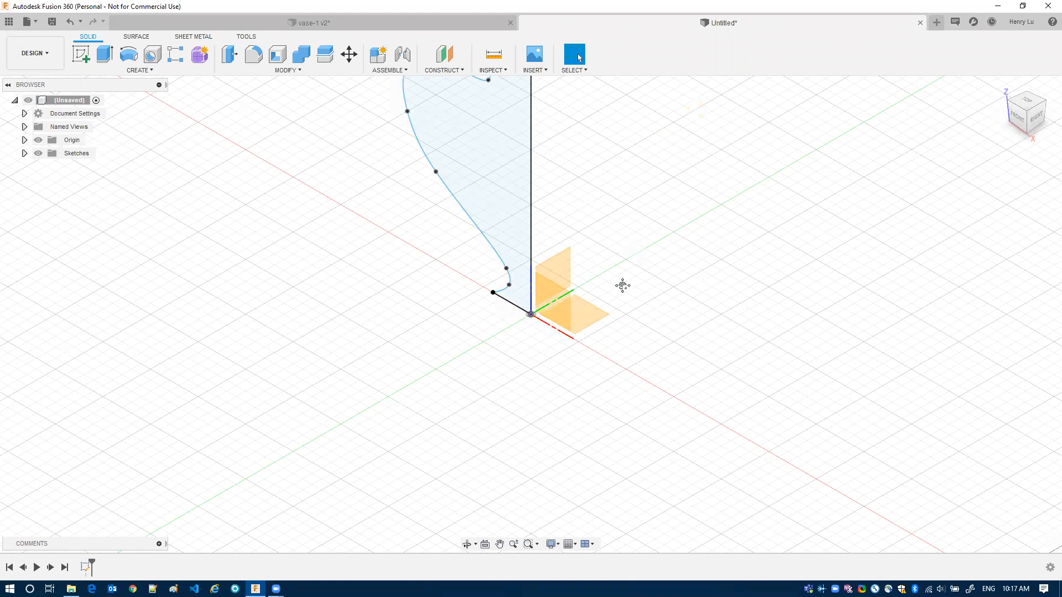
pyautogui.keyDown('shift'); pyautogui.moveTo(623, 285); pyautogui.dragTo(616, 308, button='middle'); pyautogui.keyUp('shift')
pyautogui.click(128, 54)
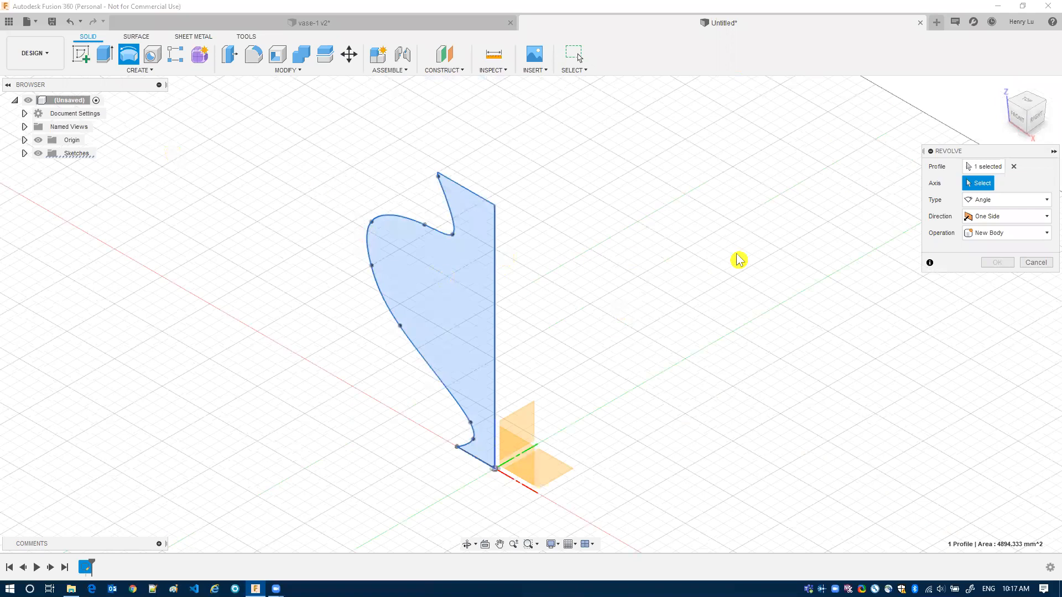
pyautogui.click(497, 307)
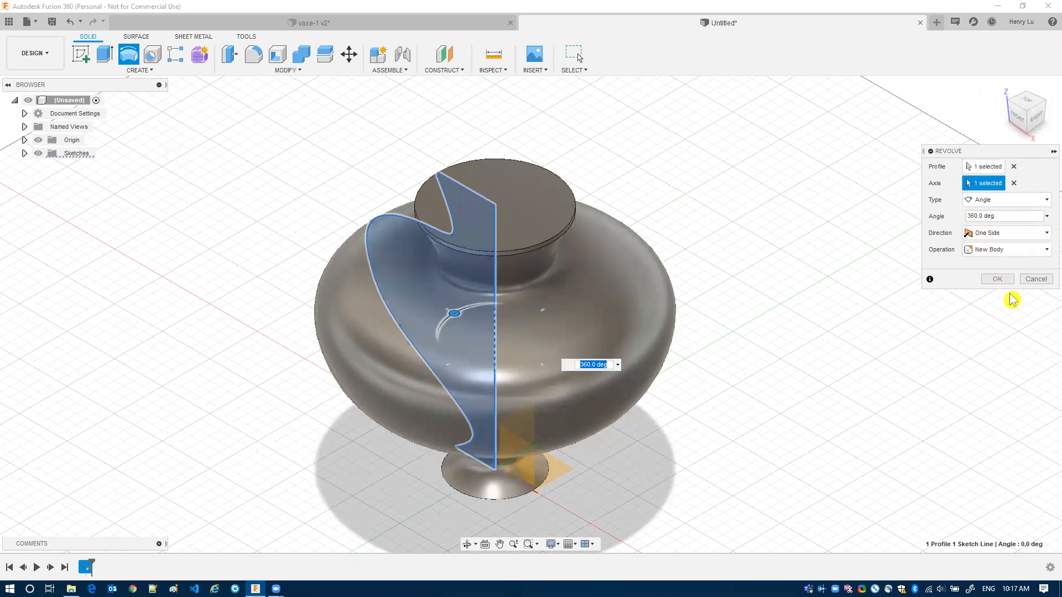
pyautogui.click(998, 280)
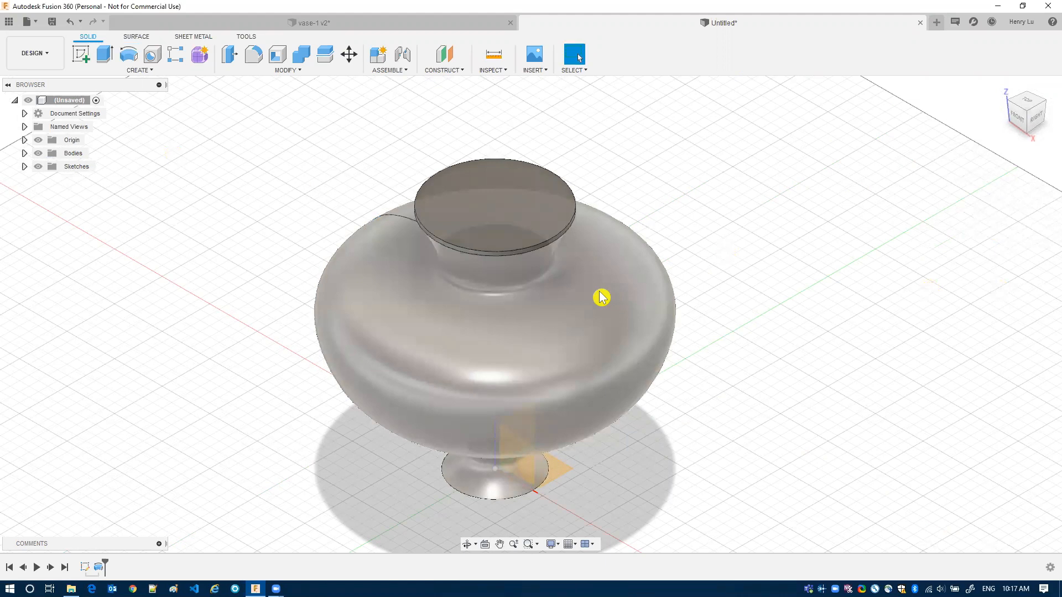
# - Inspect the revolved body from several angles and compare it with the finished vase in the vase-1 v2 design
pyautogui.keyDown('shift'); pyautogui.moveTo(586, 287); pyautogui.dragTo(600, 262, button='middle'); pyautogui.keyUp('shift')
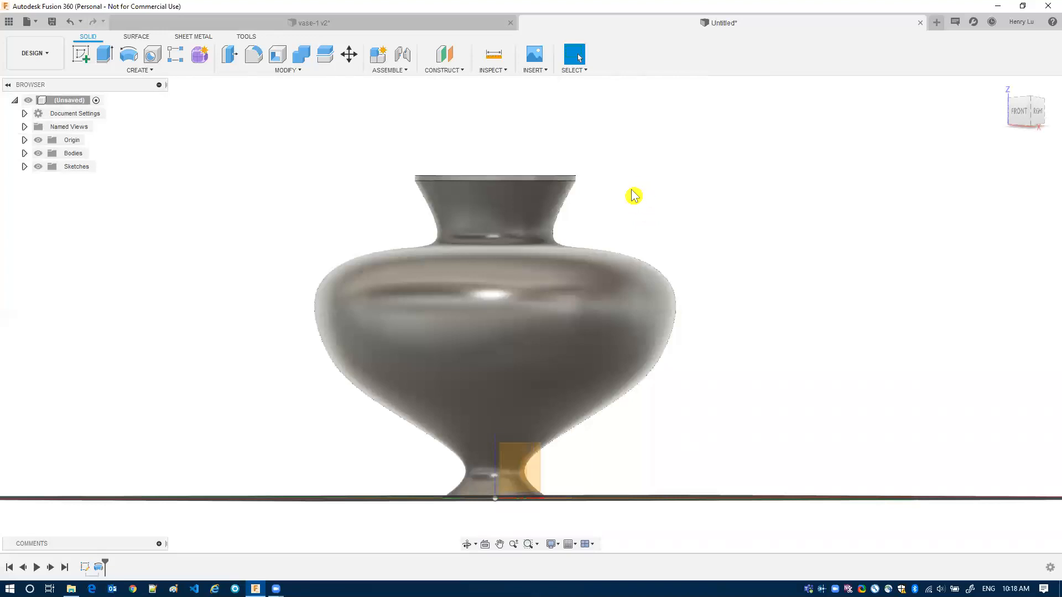
pyautogui.click(313, 26)
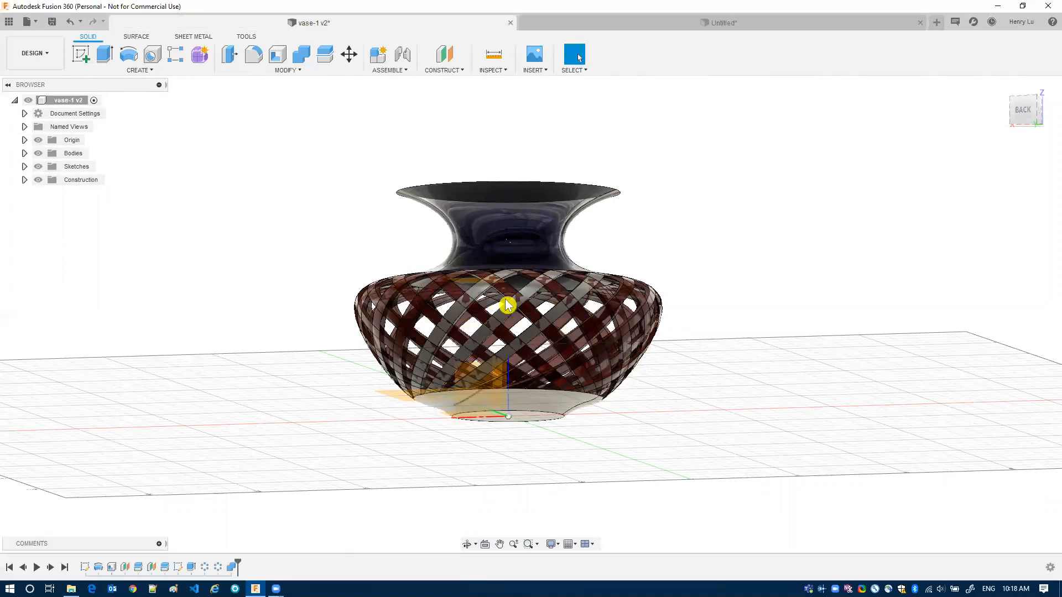
pyautogui.click(736, 22)
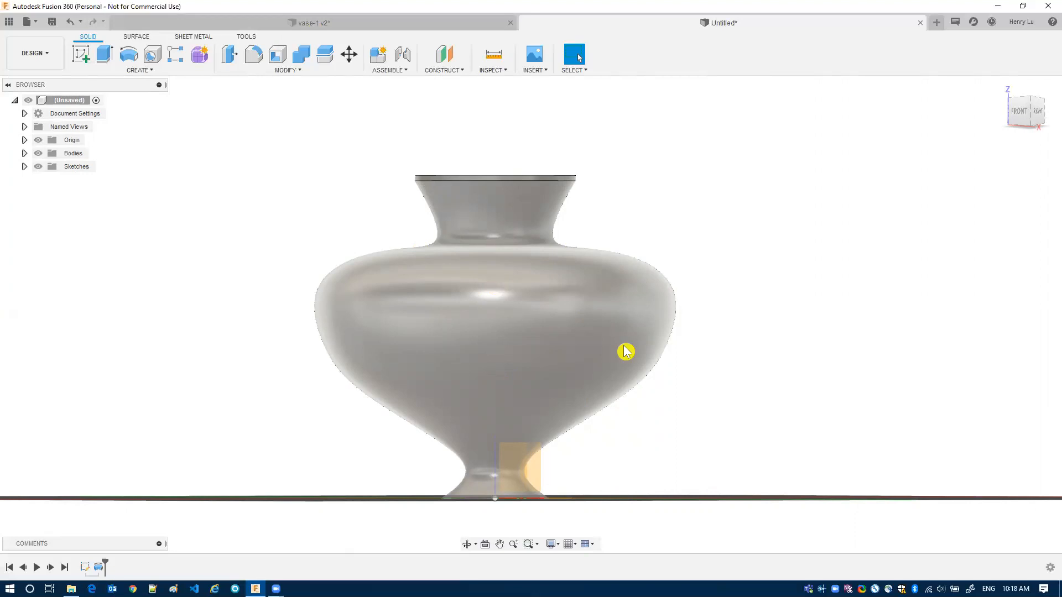
pyautogui.keyDown('shift'); pyautogui.moveTo(624, 353); pyautogui.dragTo(507, 474, button='middle'); pyautogui.keyUp('shift')
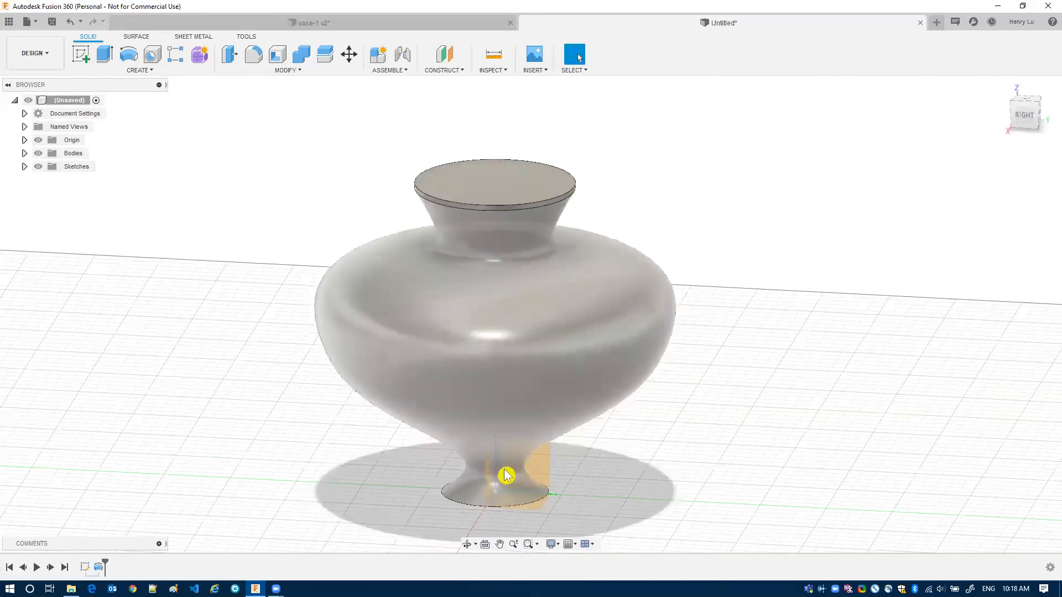
pyautogui.keyDown('shift'); pyautogui.moveTo(476, 431); pyautogui.dragTo(480, 425, button='middle'); pyautogui.keyUp('shift')
pyautogui.keyDown('shift'); pyautogui.moveTo(550, 249); pyautogui.dragTo(515, 272, button='middle'); pyautogui.keyUp('shift')
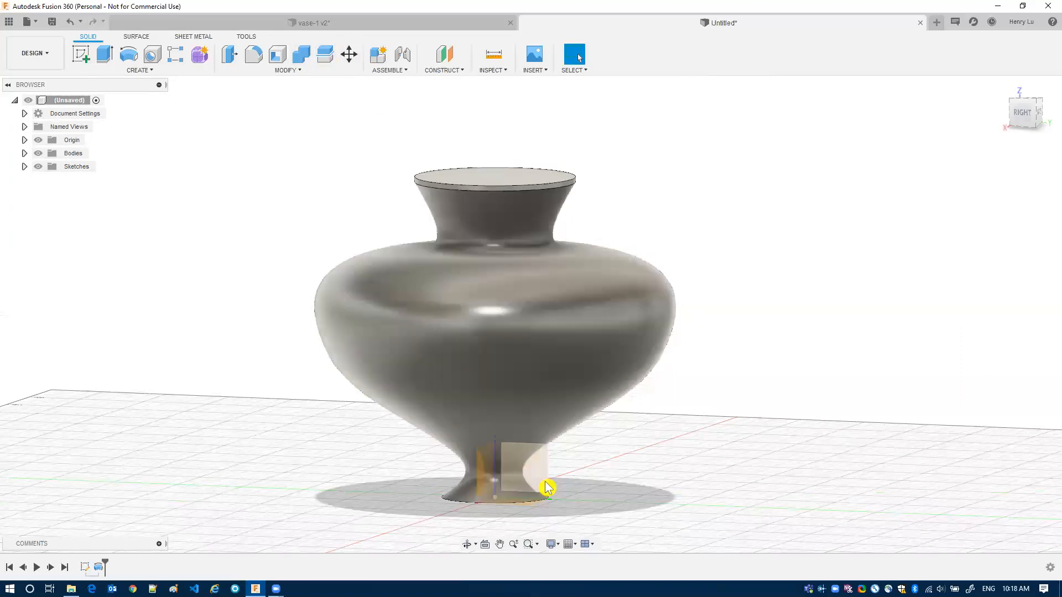
# - Create a construction plane offset 25 mm upward from the XY plane, across the lower part of the vase
pyautogui.click(439, 70)
pyautogui.click(457, 85)
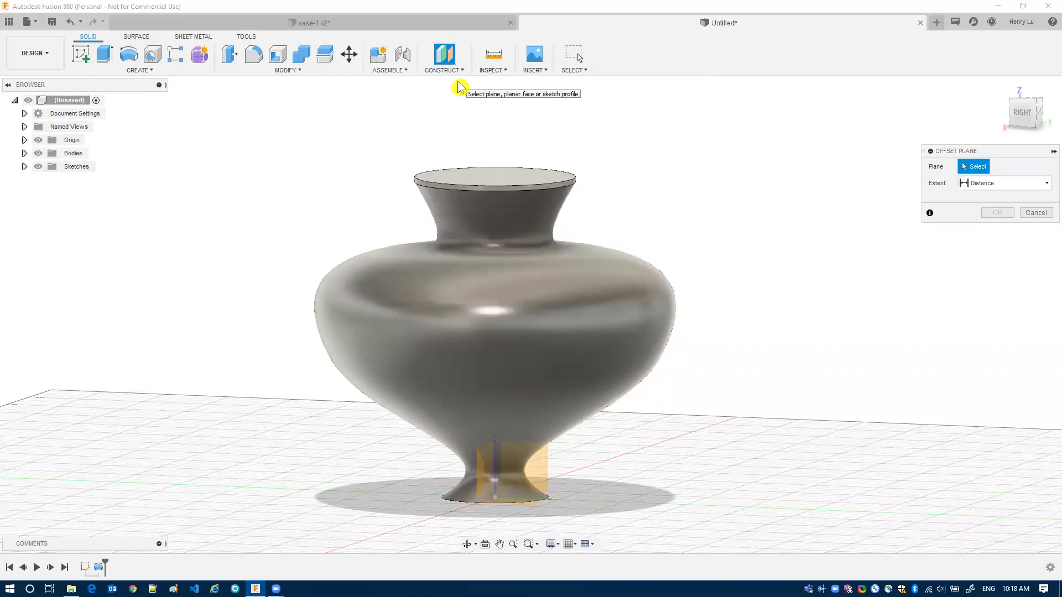
pyautogui.keyDown('shift'); pyautogui.moveTo(657, 402); pyautogui.dragTo(514, 505, button='middle'); pyautogui.keyUp('shift')
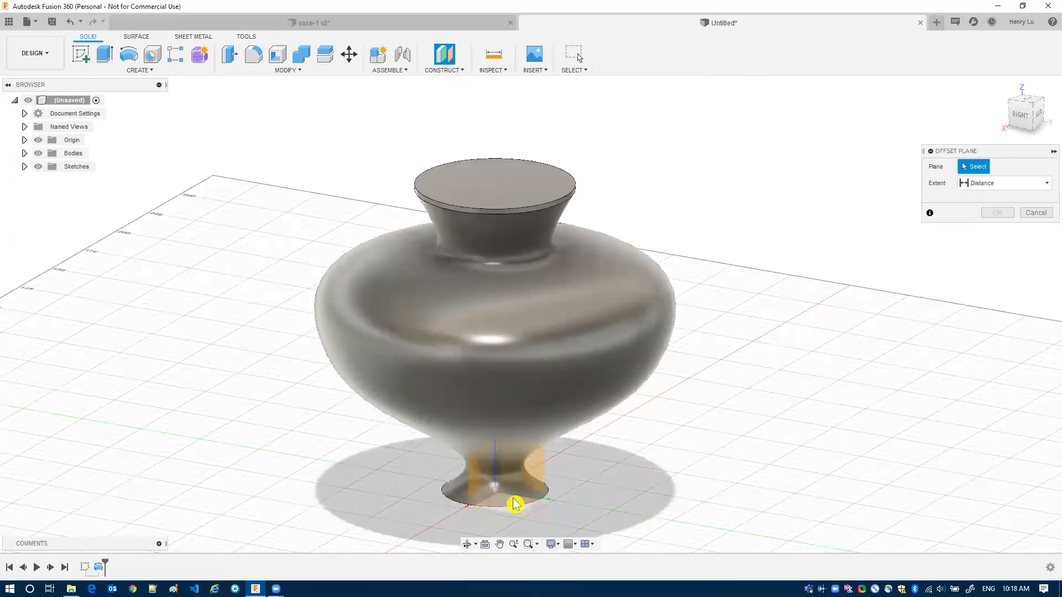
pyautogui.click(514, 506)
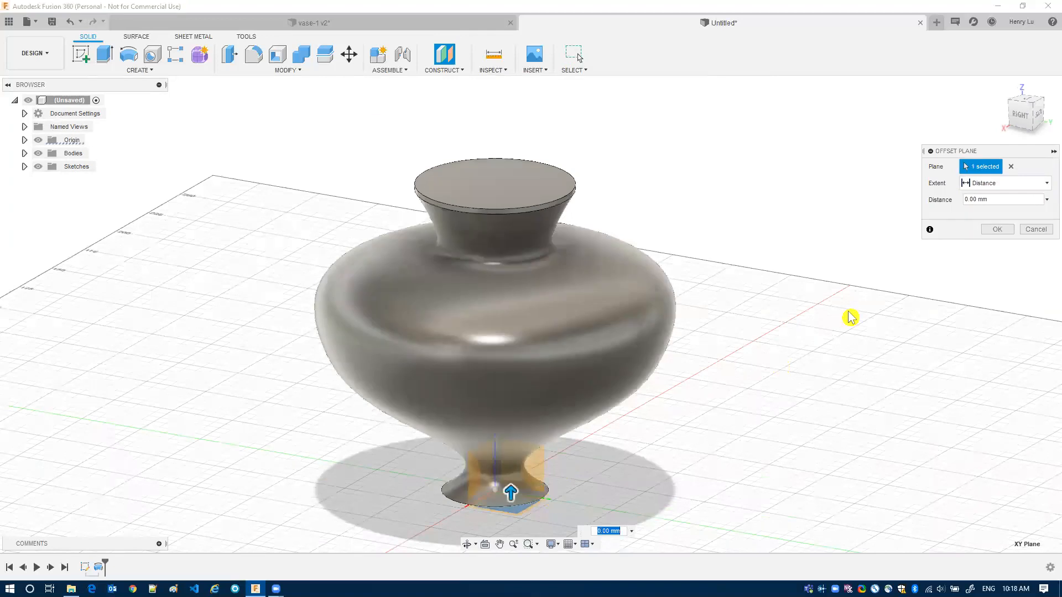
pyautogui.click(1039, 117)
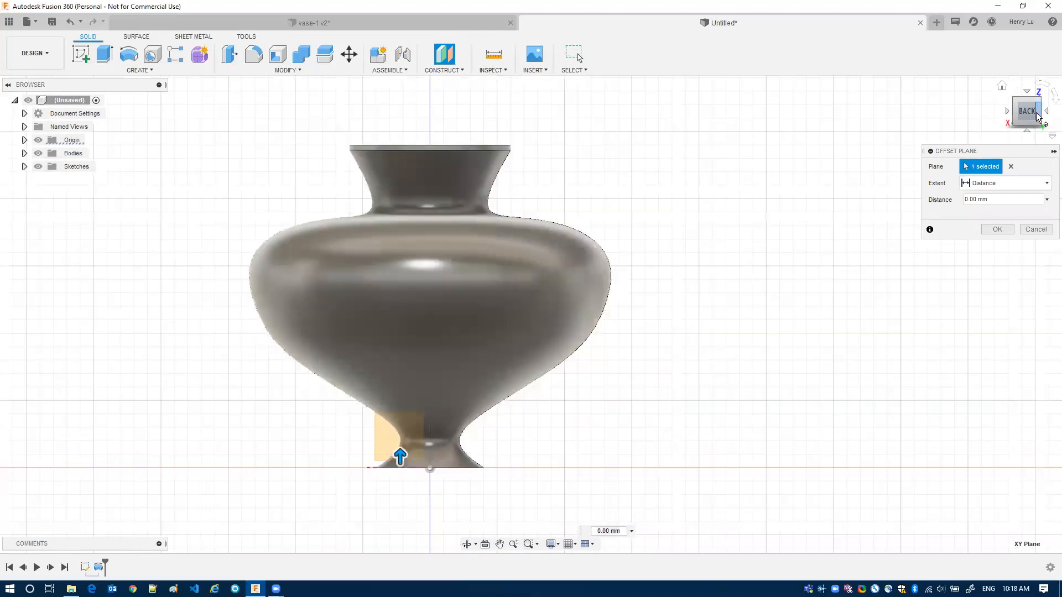
pyautogui.moveTo(400, 455); pyautogui.dragTo(399, 430)
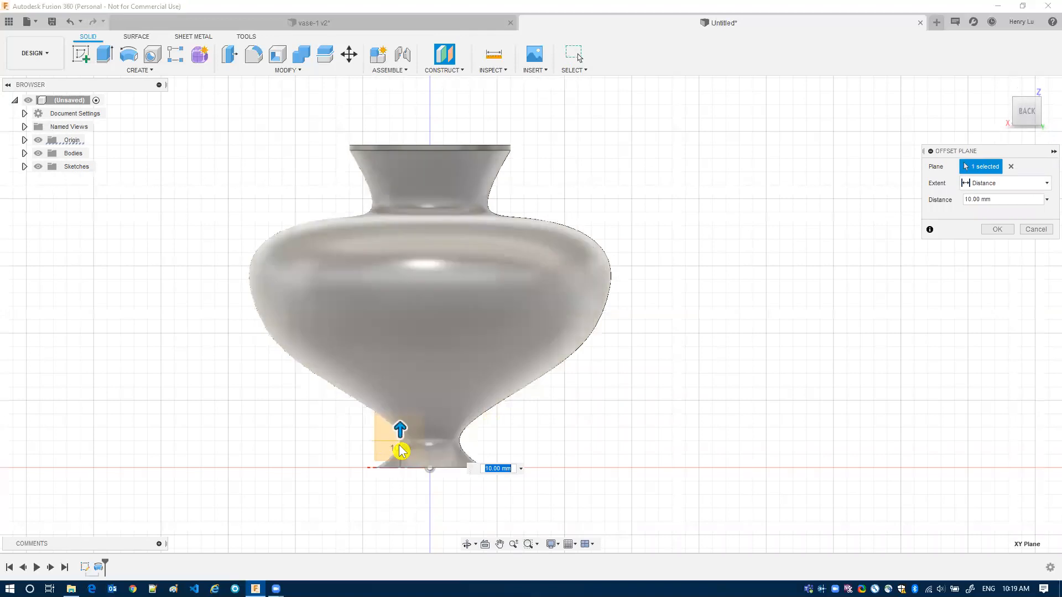
pyautogui.moveTo(400, 427); pyautogui.dragTo(401, 402)
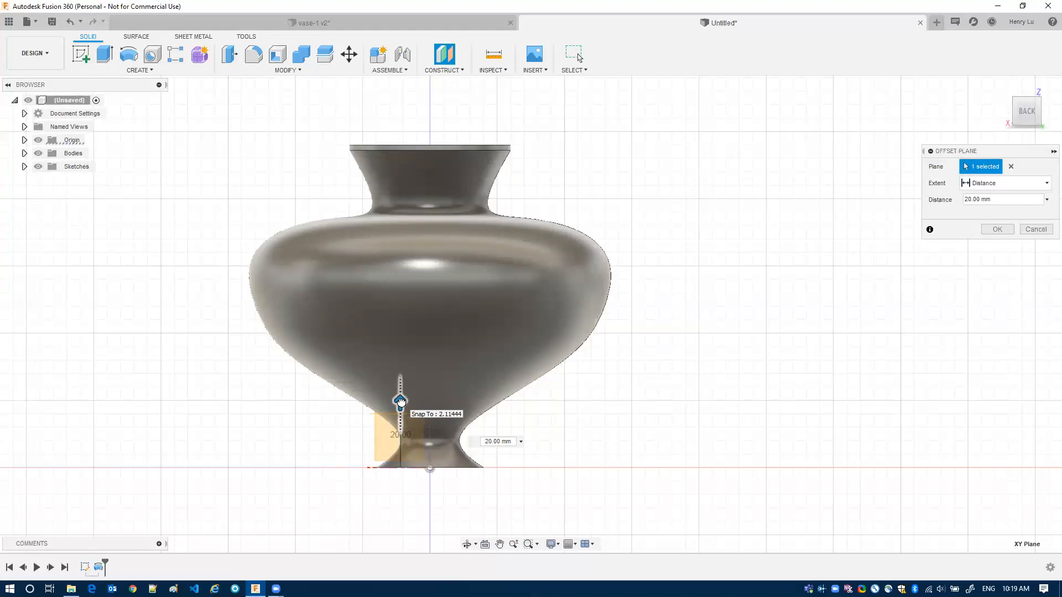
pyautogui.moveTo(402, 400); pyautogui.dragTo(400, 391)
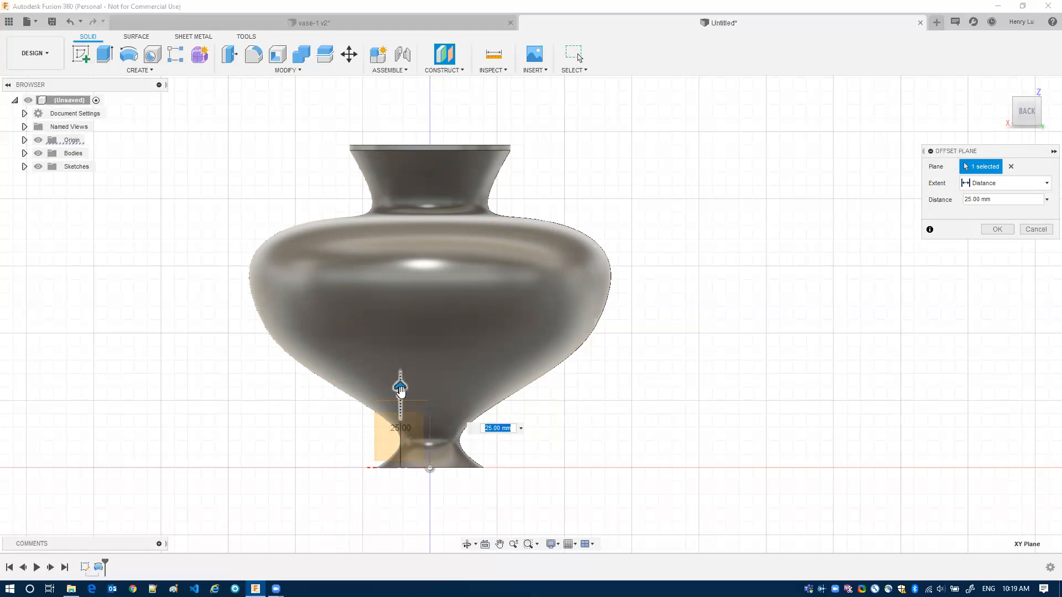
pyautogui.press('Return')
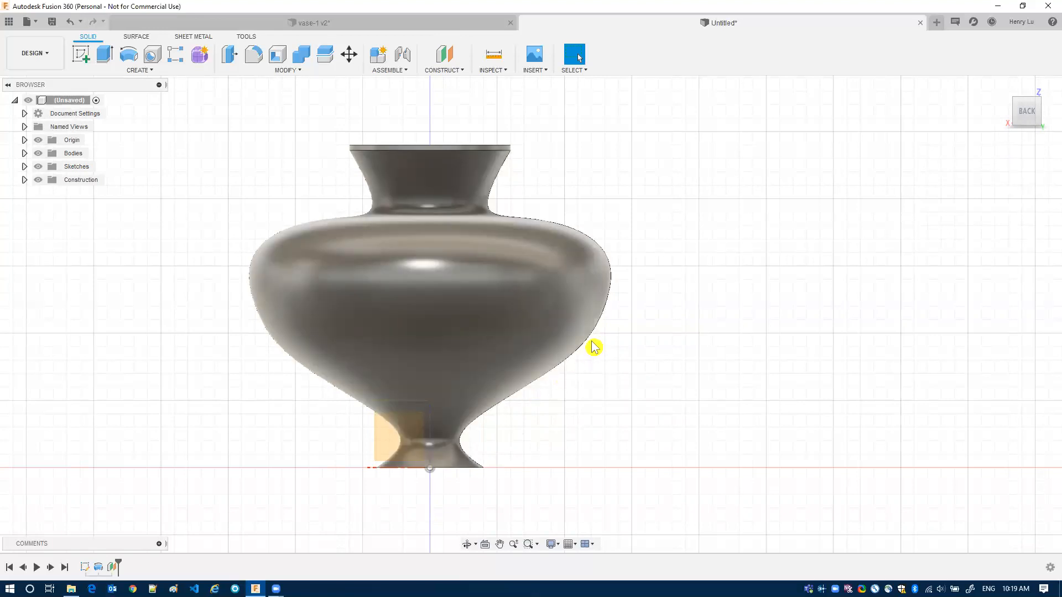
# - Create a second construction plane offset 85 mm upward from the XY plane, across the upper part of the vase
pyautogui.keyDown('shift'); pyautogui.moveTo(588, 339); pyautogui.dragTo(592, 355, button='middle'); pyautogui.keyUp('shift')
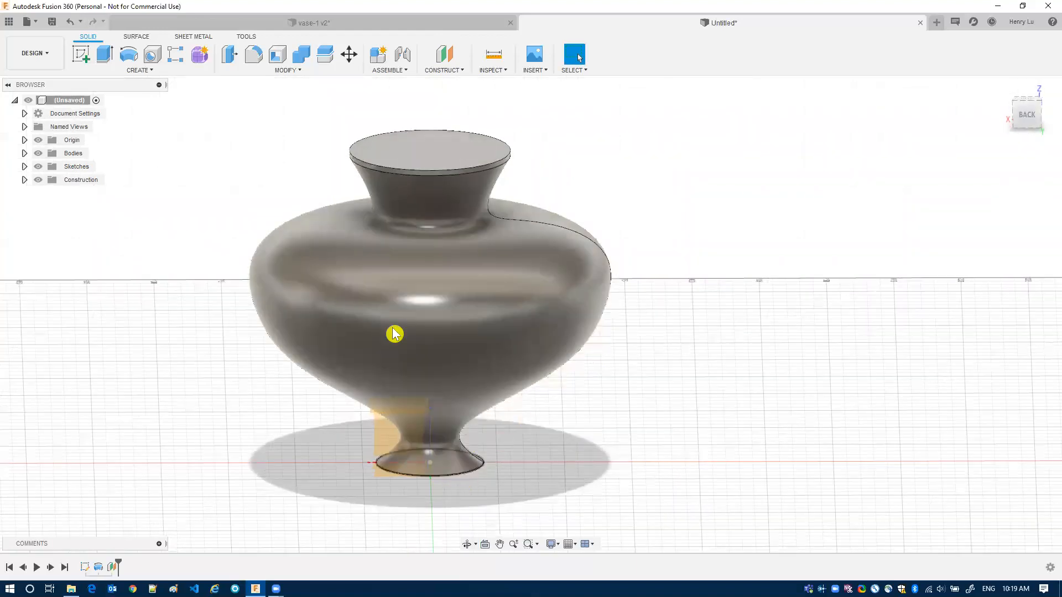
pyautogui.click(451, 70)
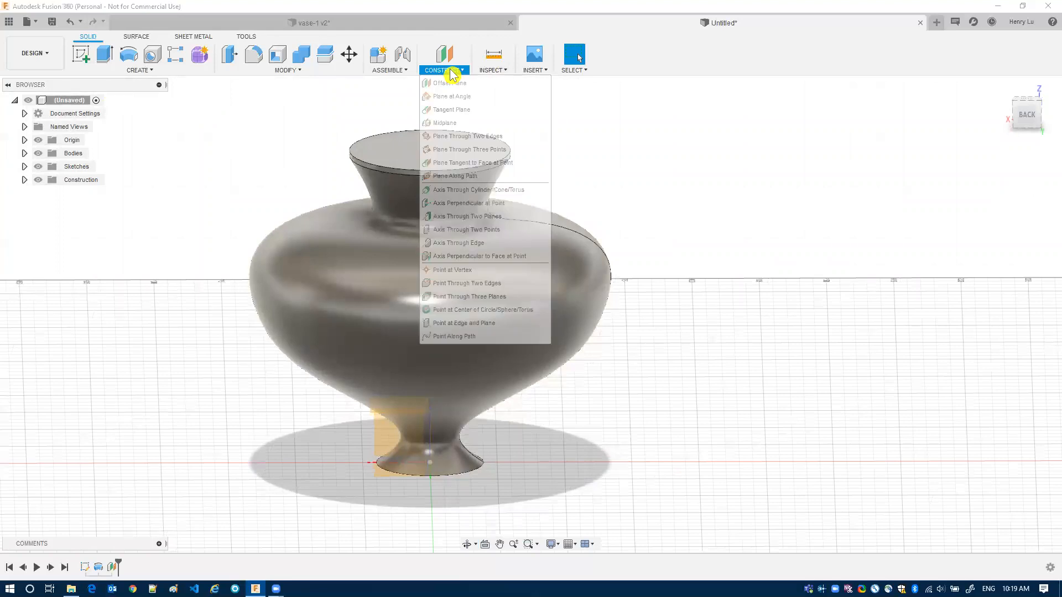
pyautogui.click(447, 88)
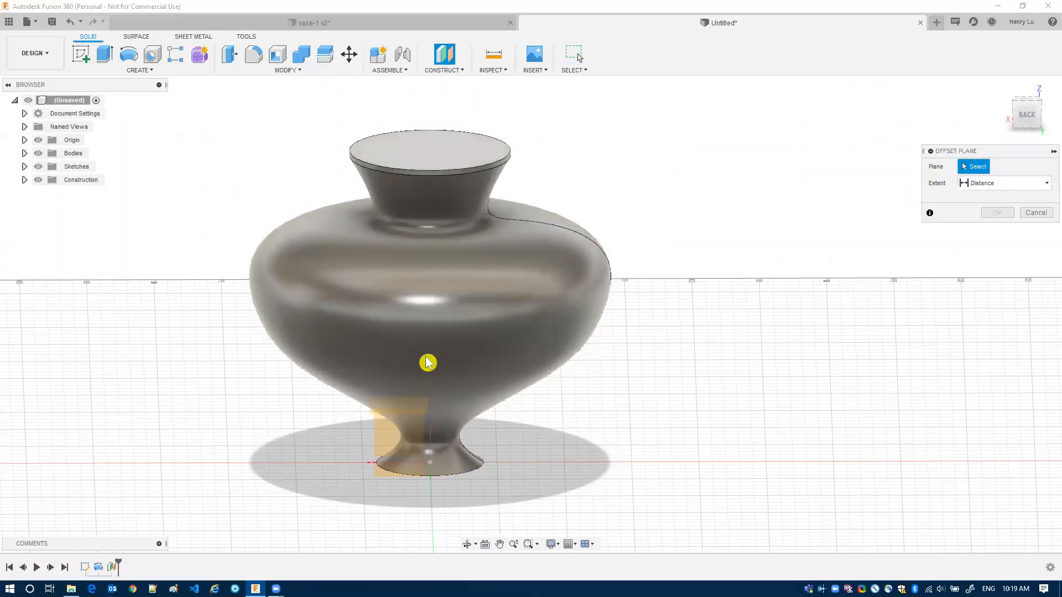
pyautogui.click(398, 467)
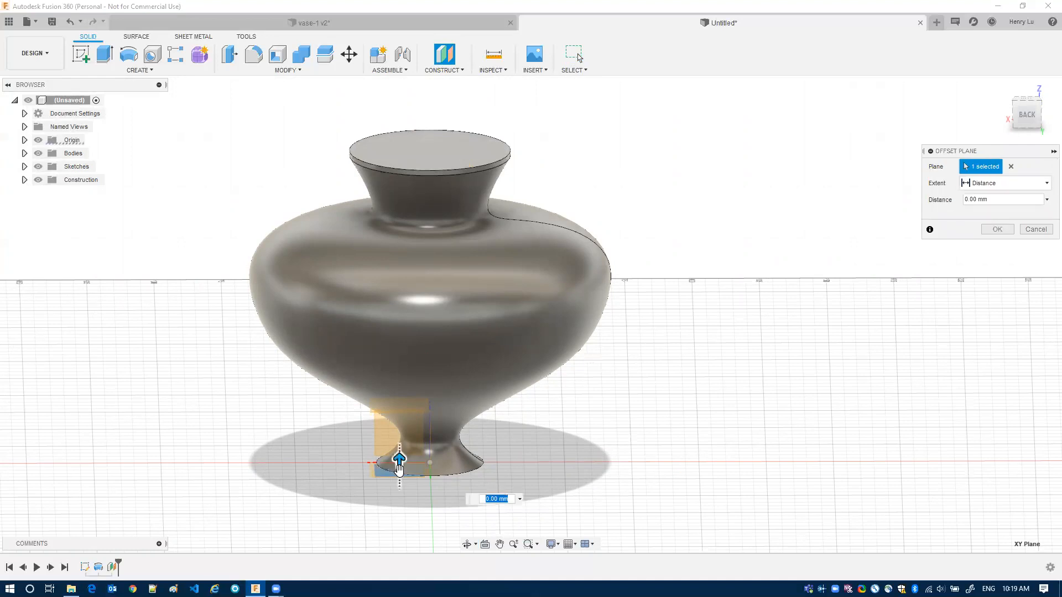
pyautogui.moveTo(401, 458); pyautogui.dragTo(410, 263)
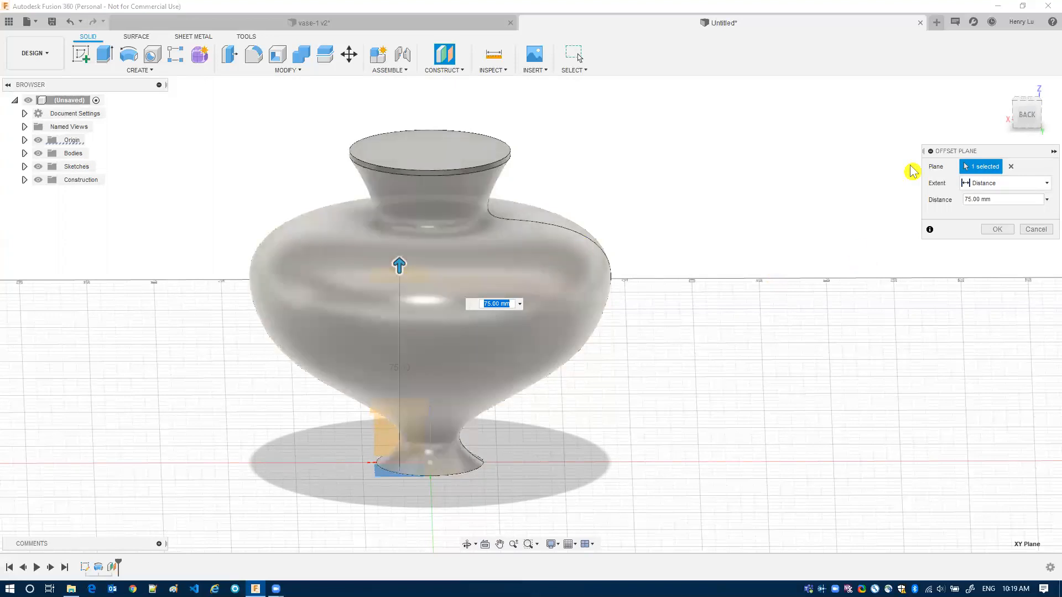
pyautogui.click(1028, 115)
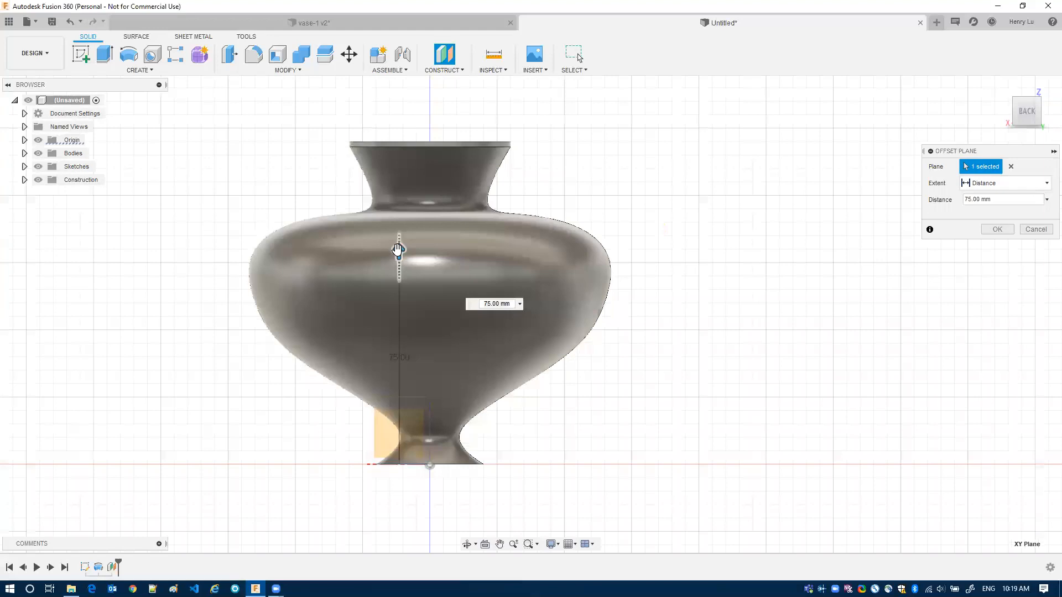
pyautogui.moveTo(398, 245); pyautogui.dragTo(398, 217)
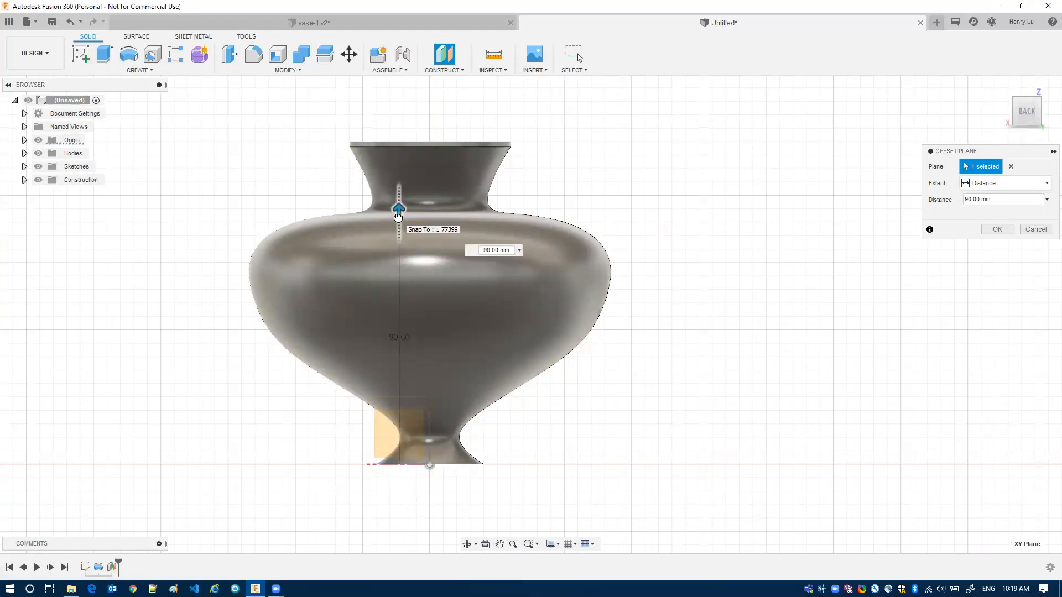
pyautogui.moveTo(398, 216); pyautogui.dragTo(397, 222)
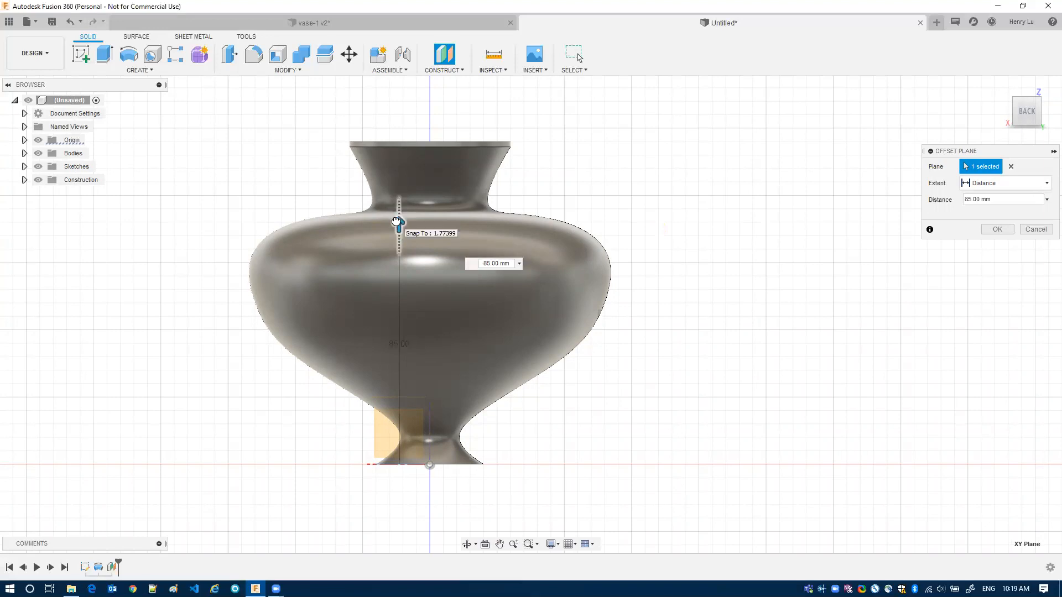
pyautogui.moveTo(397, 222); pyautogui.dragTo(397, 222)
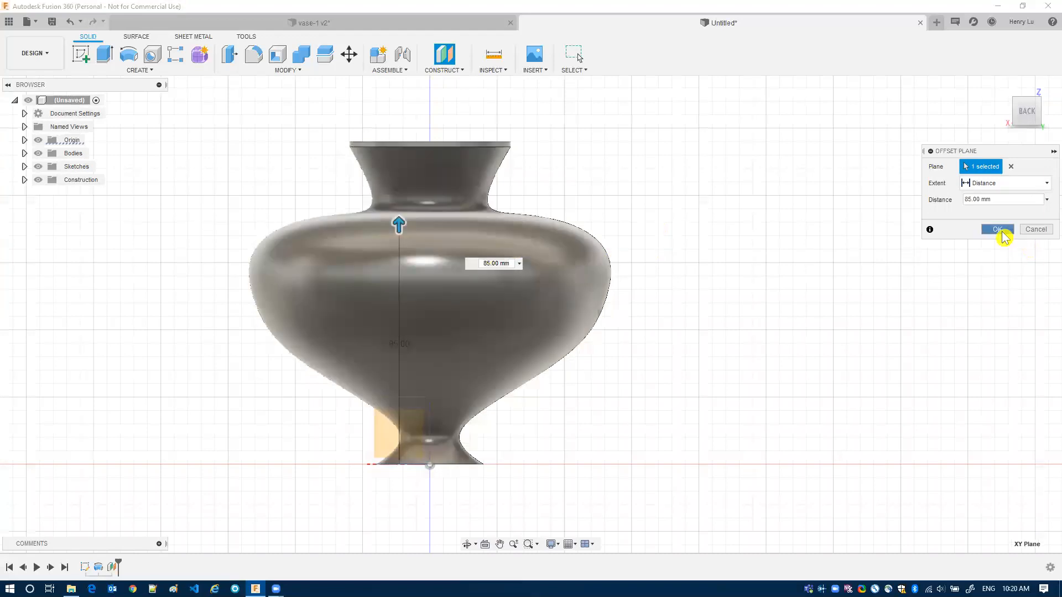
pyautogui.click(999, 229)
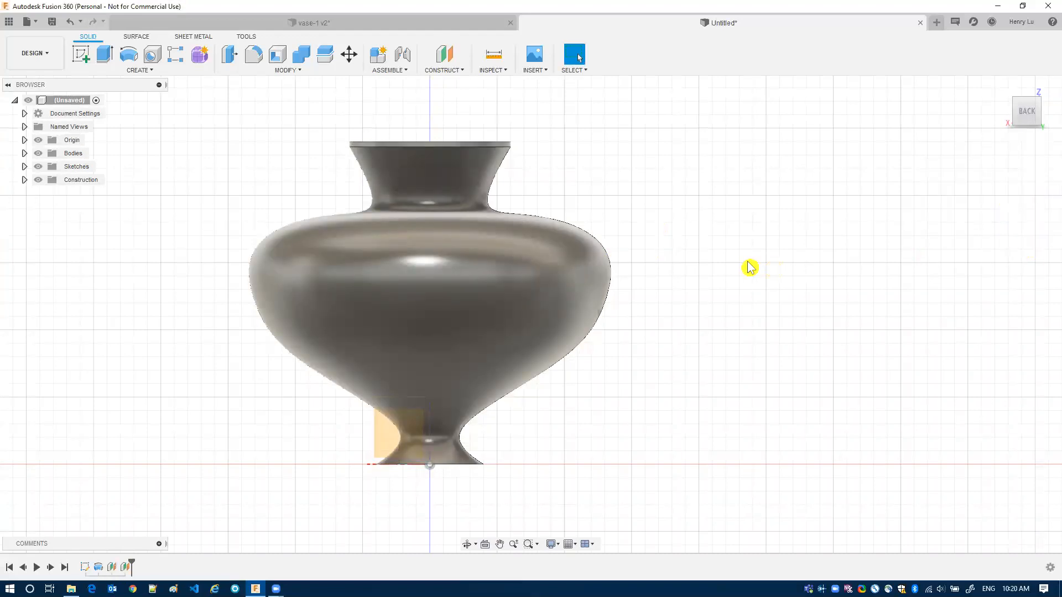
# - Split the vase body with both offset construction planes as splitting tools, hiding the bodies to pick the planes and showing them again
pyautogui.moveTo(1006, 93)
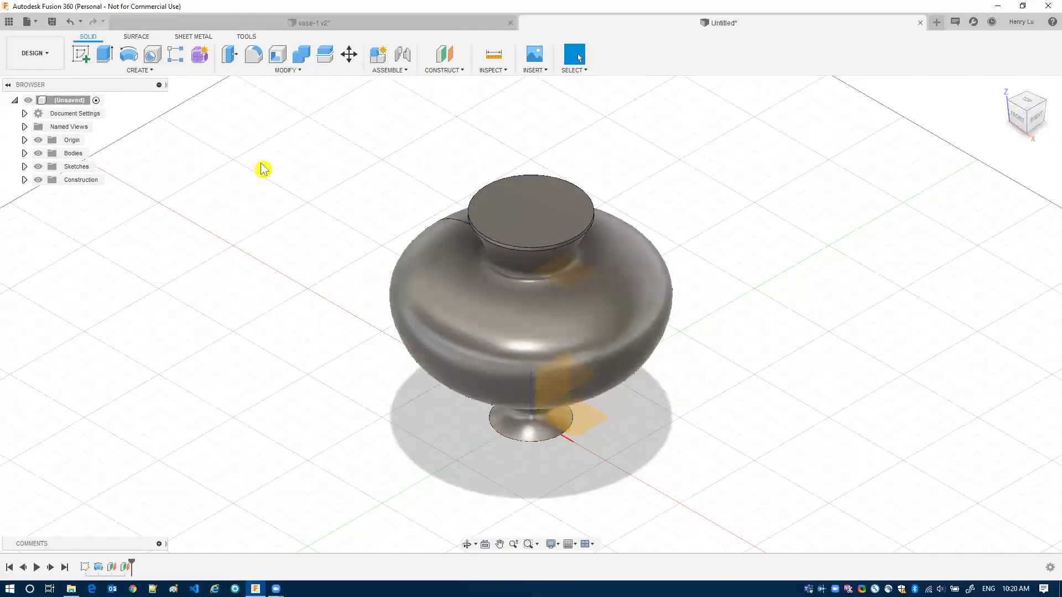
pyautogui.click(326, 55)
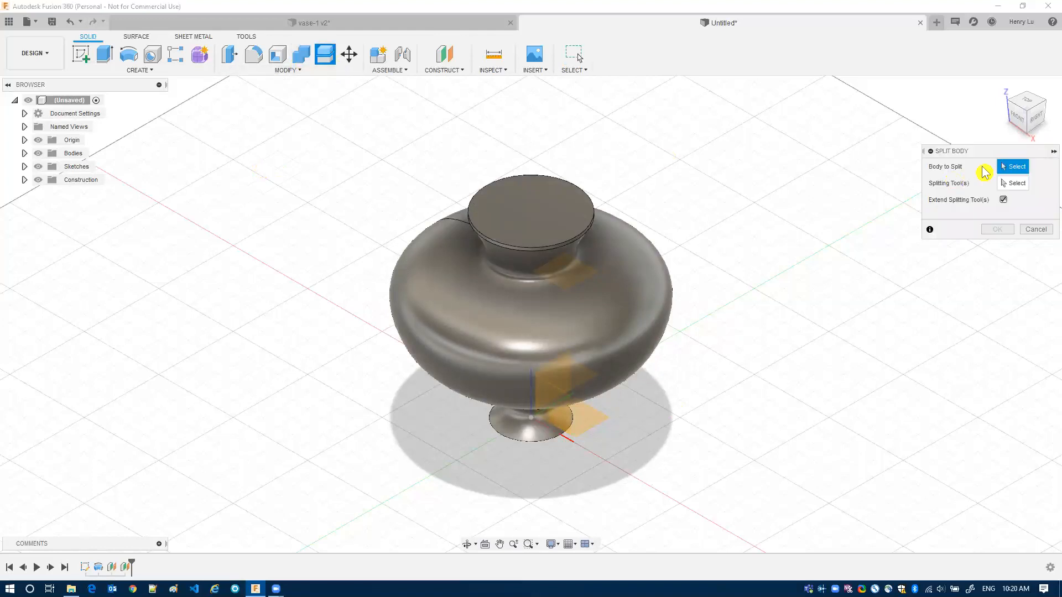
pyautogui.click(617, 325)
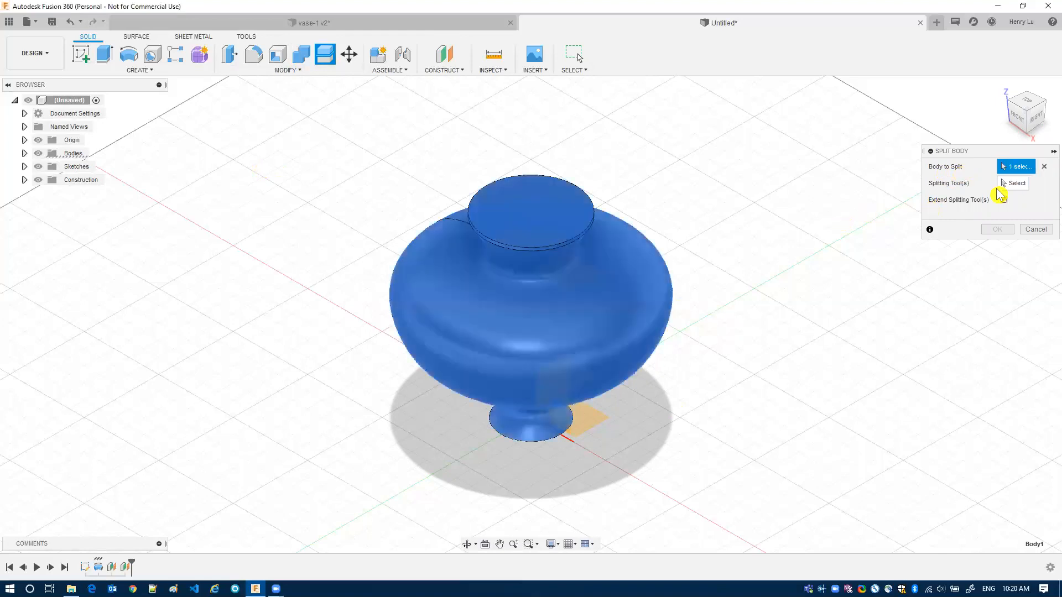
pyautogui.click(1015, 184)
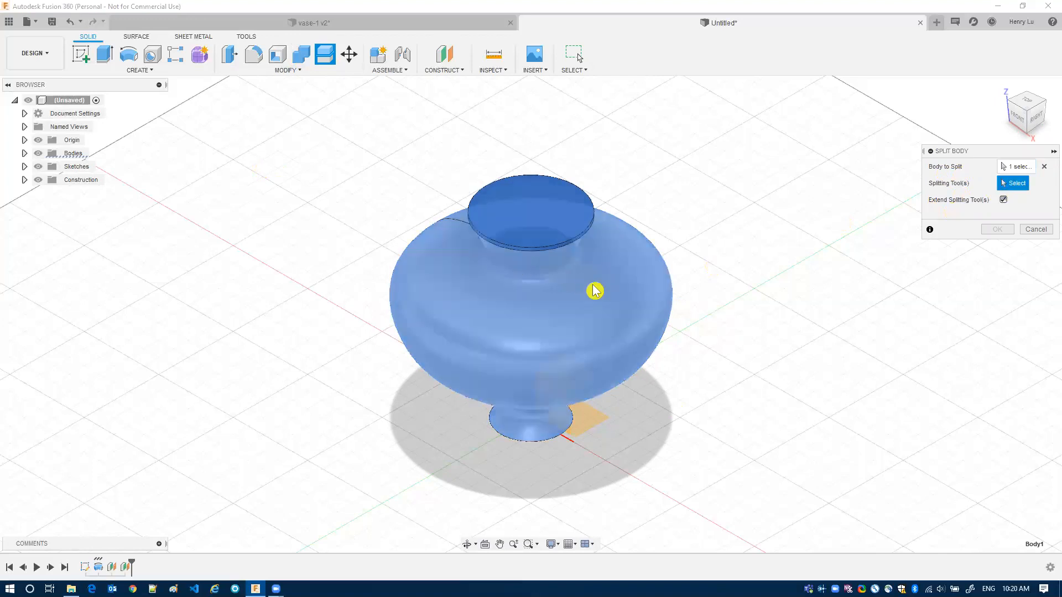
pyautogui.keyDown('shift'); pyautogui.moveTo(622, 306); pyautogui.dragTo(575, 274, button='middle'); pyautogui.keyUp('shift')
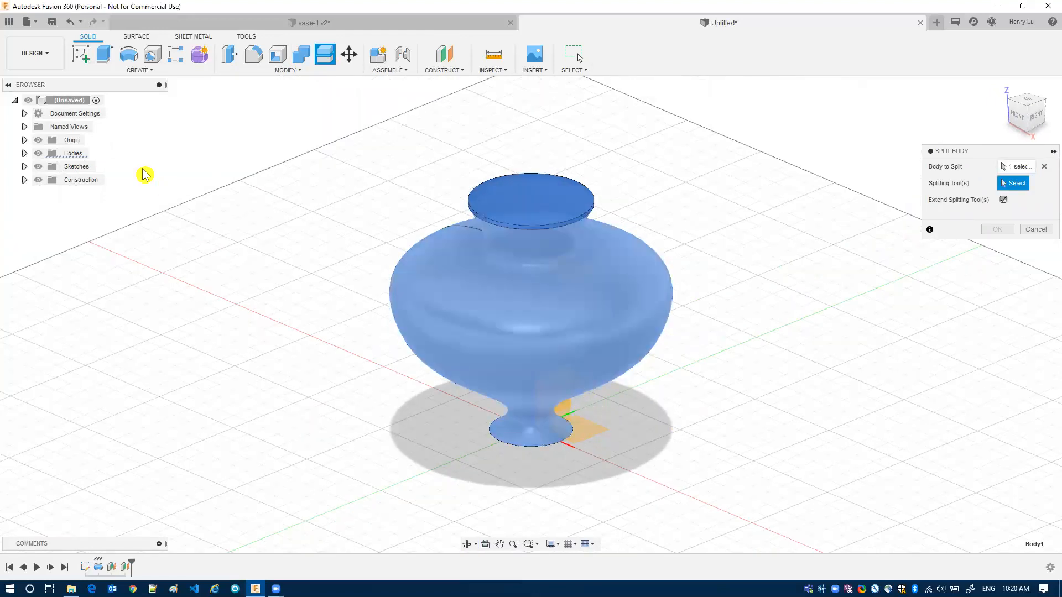
pyautogui.click(37, 153)
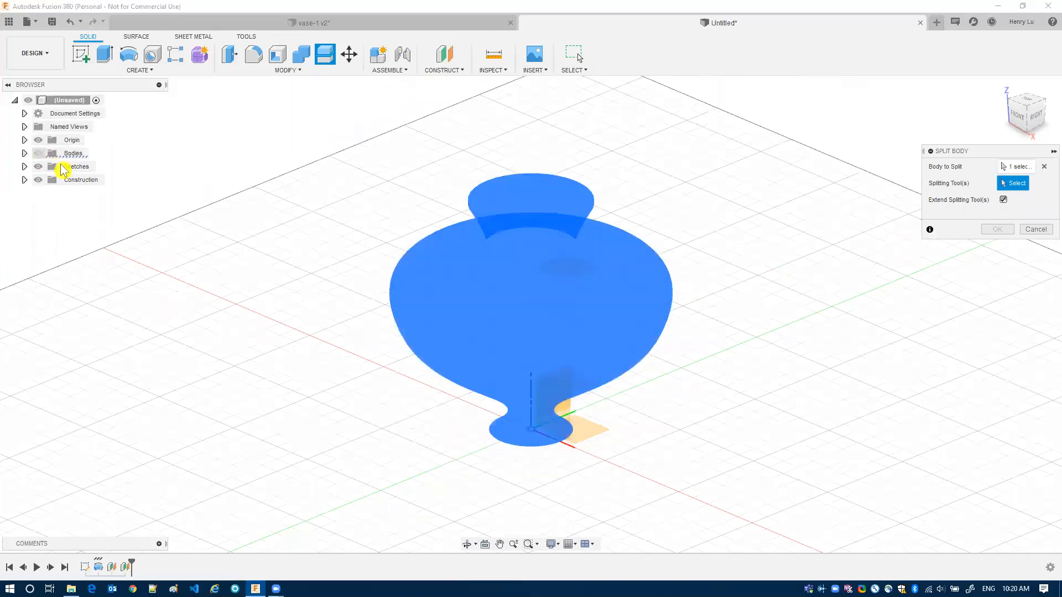
pyautogui.click(566, 276)
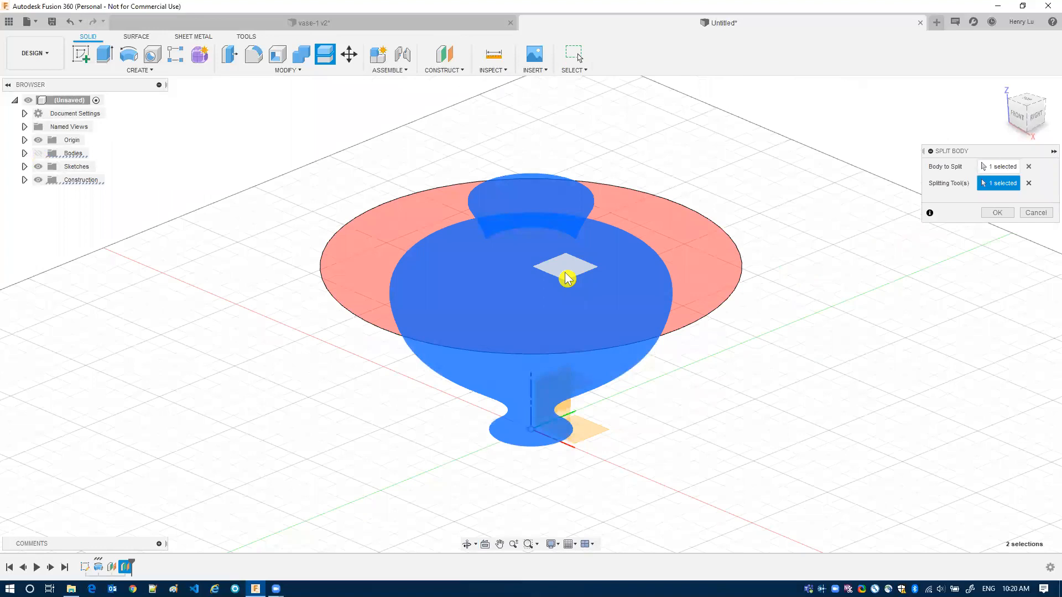
pyautogui.click(578, 387)
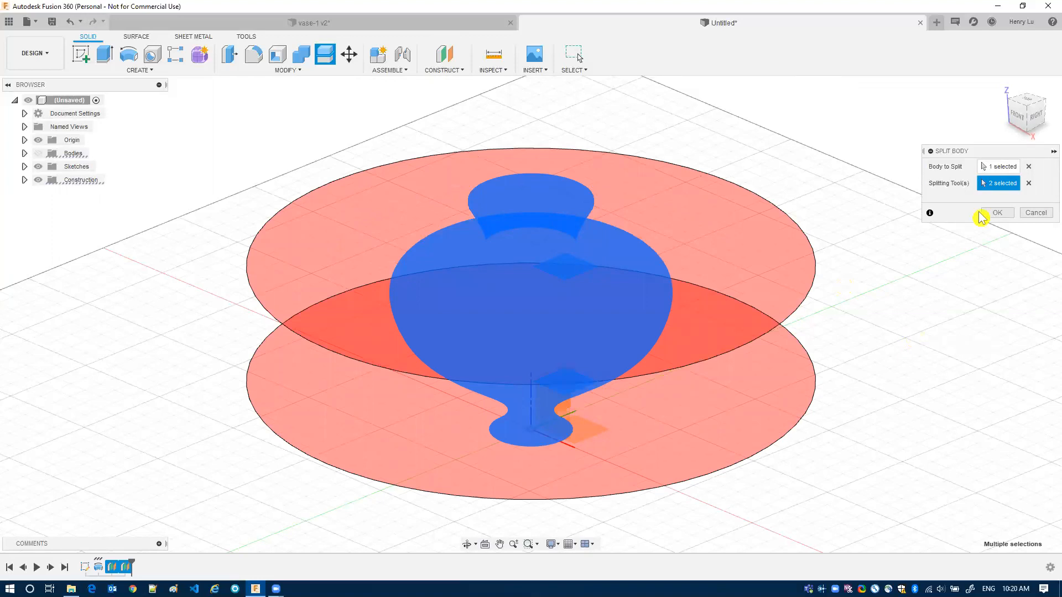
pyautogui.click(998, 213)
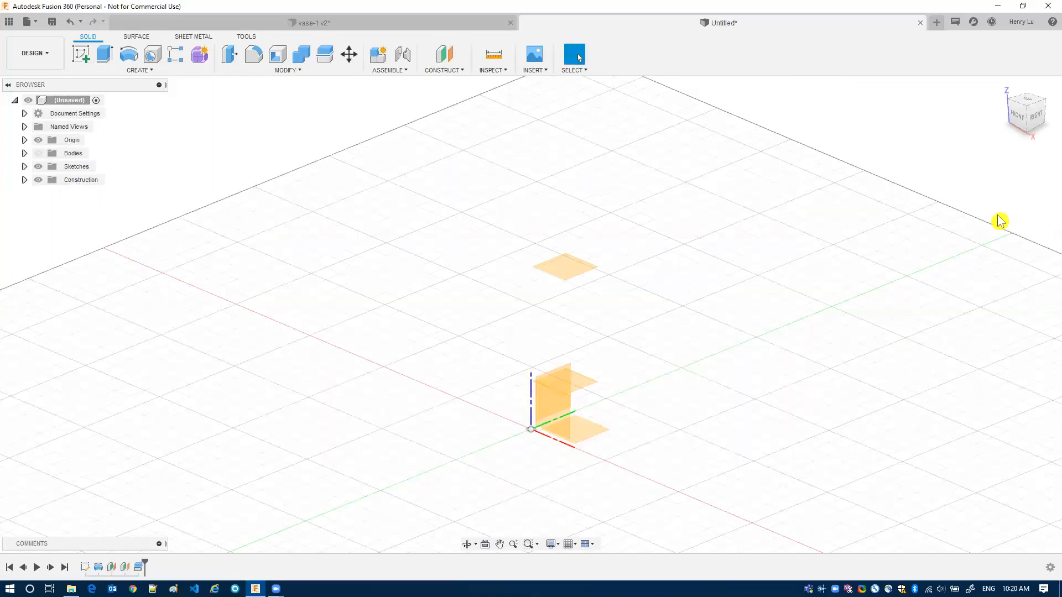
pyautogui.click(38, 155)
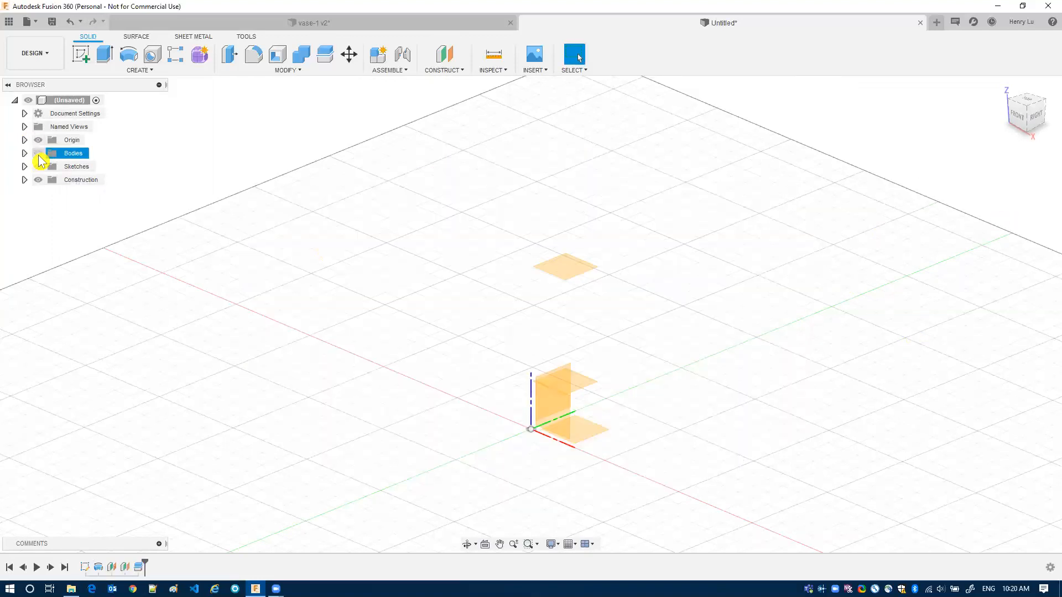
pyautogui.click(38, 155)
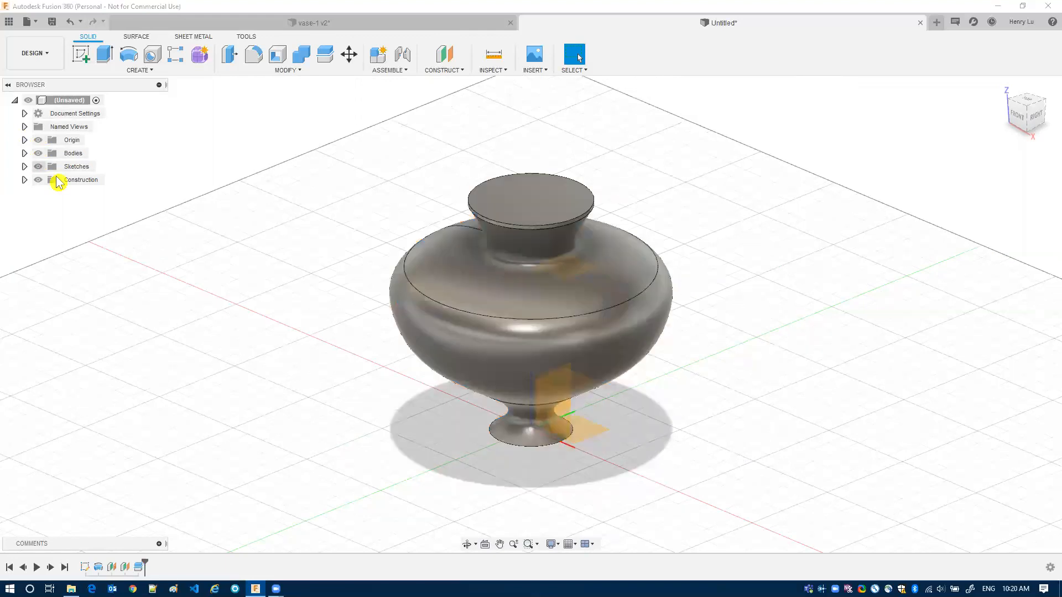
# - Hide the foot and neck bodies so that only the middle section of the vase is shown
pyautogui.click(24, 153)
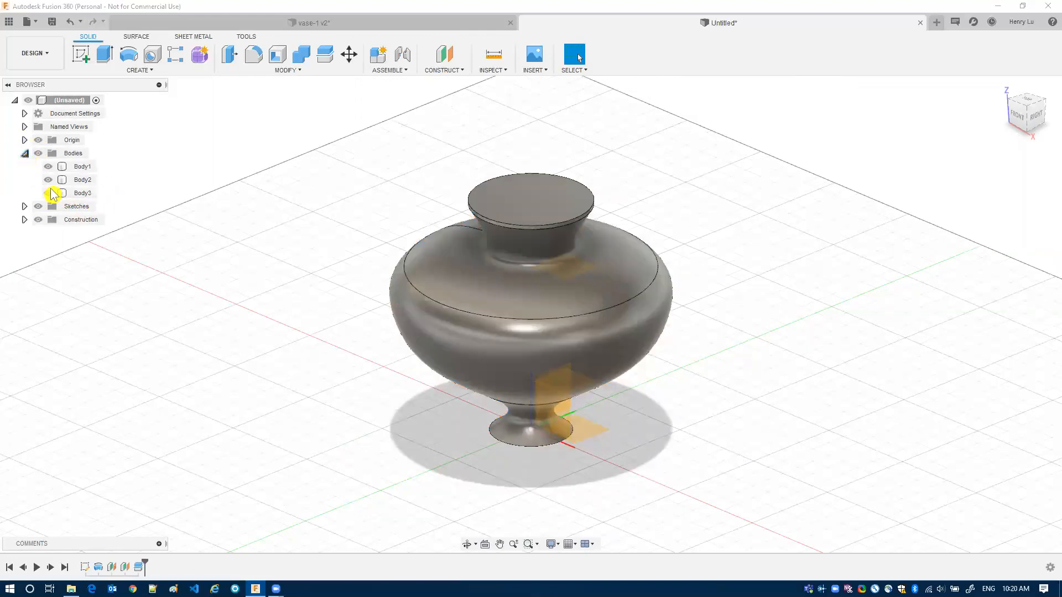
pyautogui.click(86, 193)
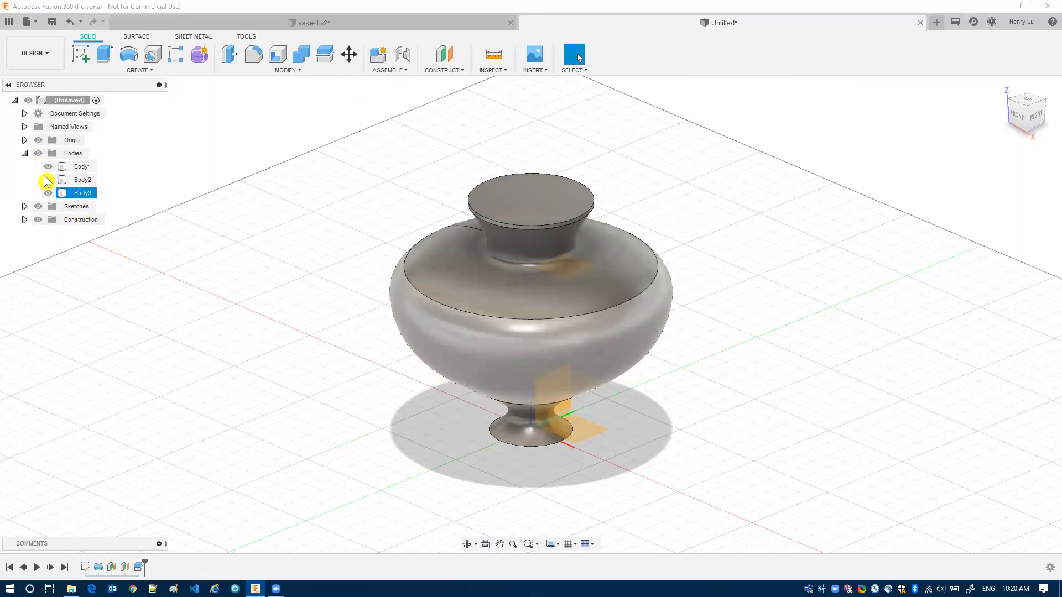
pyautogui.click(83, 193)
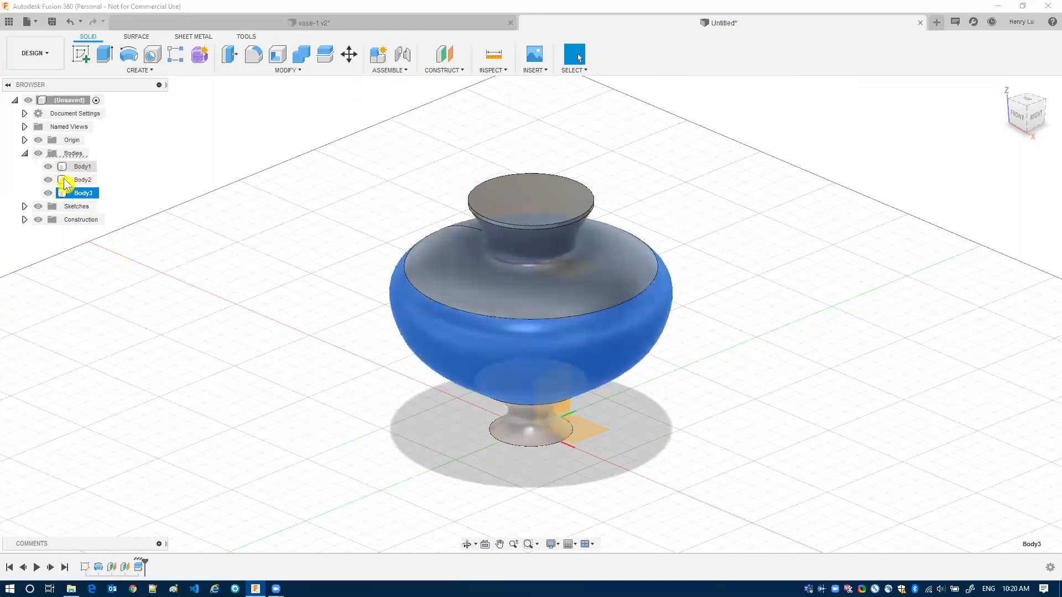
pyautogui.click(48, 193)
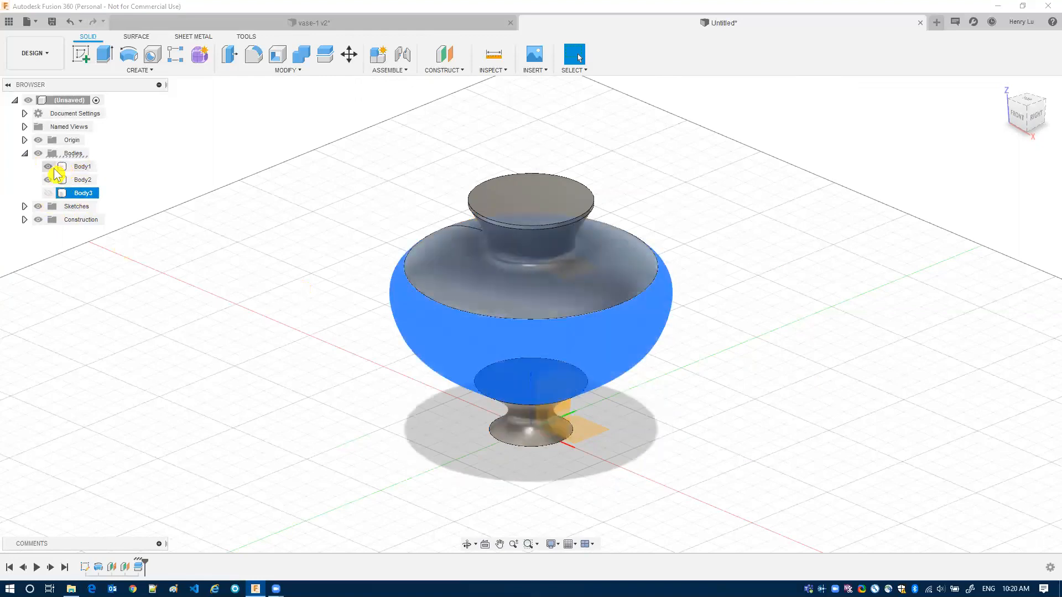
pyautogui.click(49, 167)
pyautogui.click(48, 166)
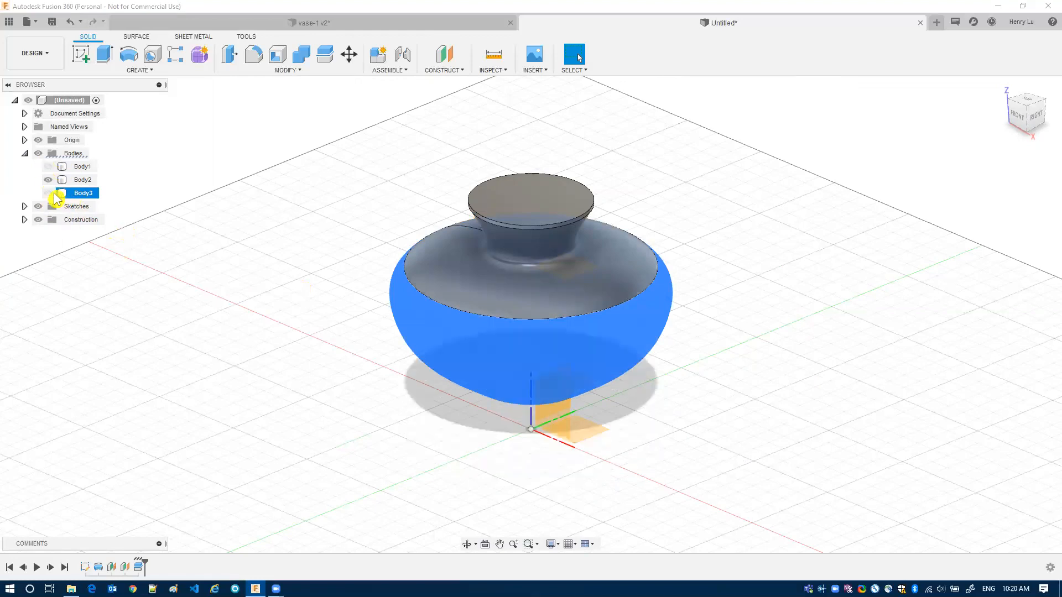
pyautogui.click(50, 193)
pyautogui.click(48, 179)
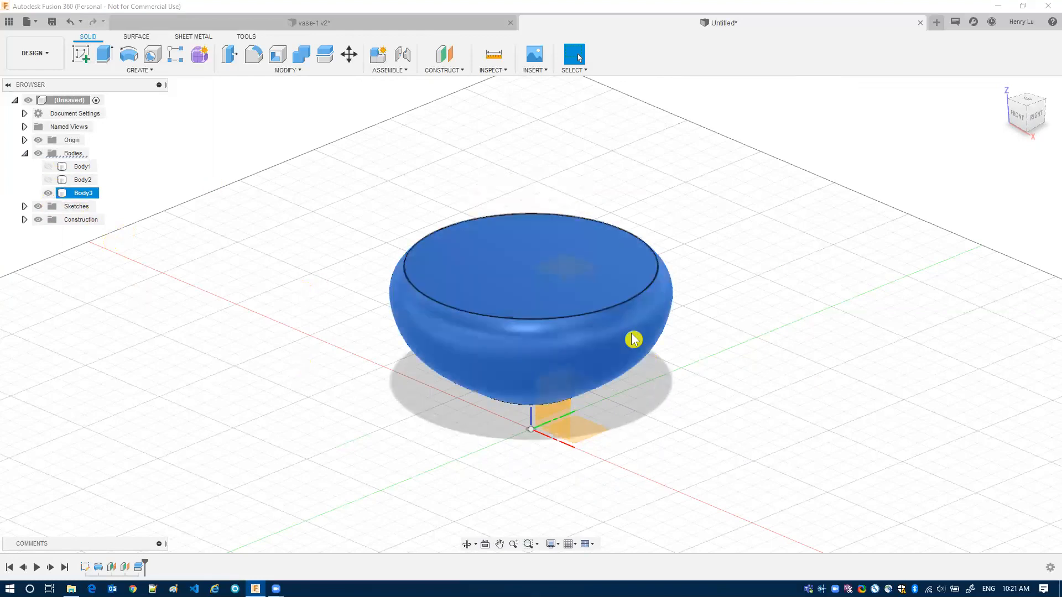
# - Inspect the middle section side-on and compare it with the lattice section in the vase-1 v2 design
pyautogui.keyDown('shift'); pyautogui.moveTo(627, 321); pyautogui.dragTo(623, 309, button='middle'); pyautogui.keyUp('shift')
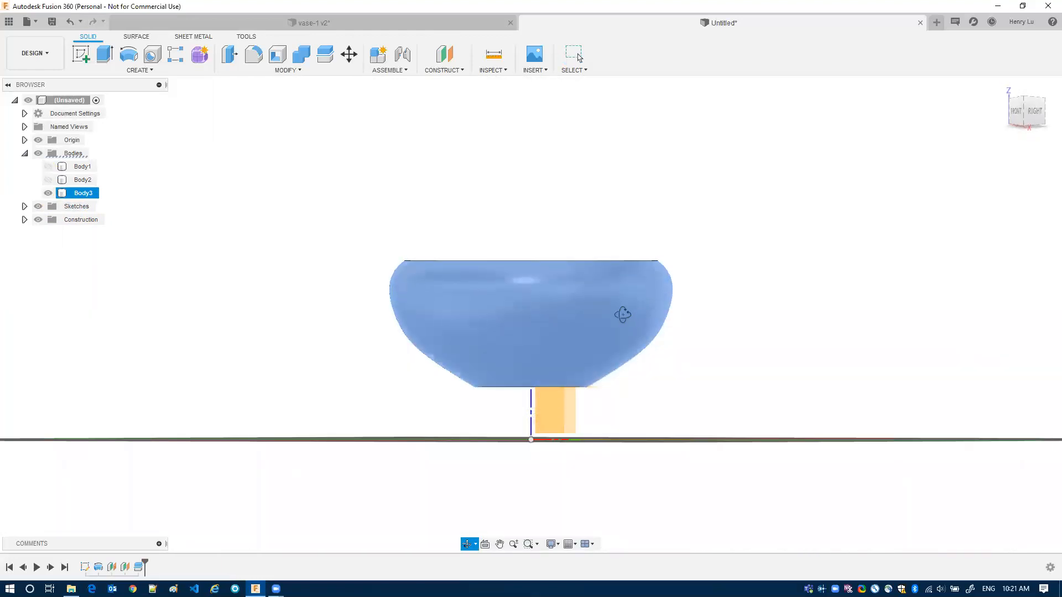
pyautogui.click(299, 22)
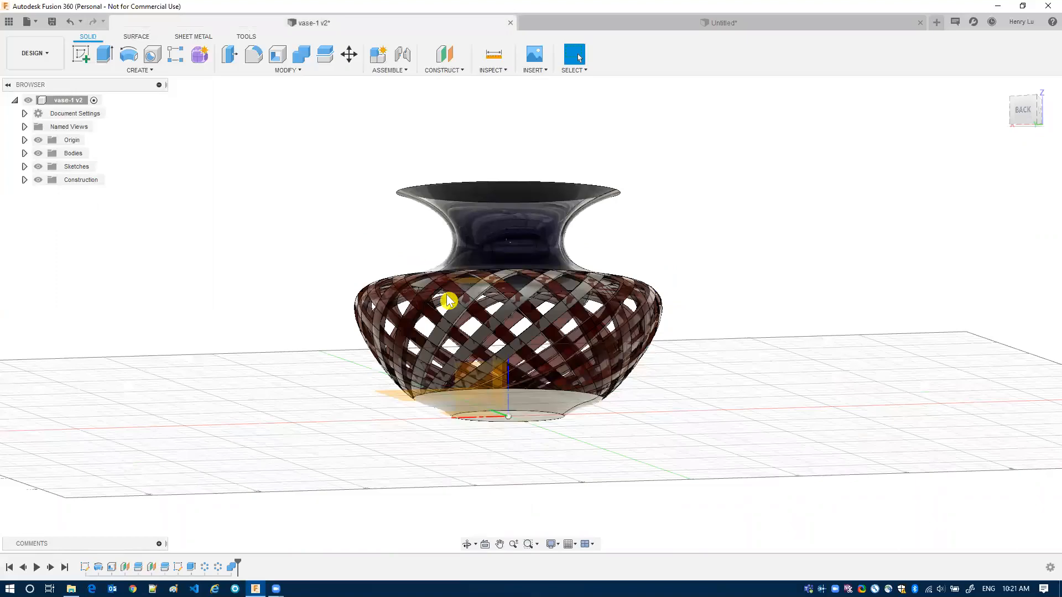
pyautogui.click(818, 28)
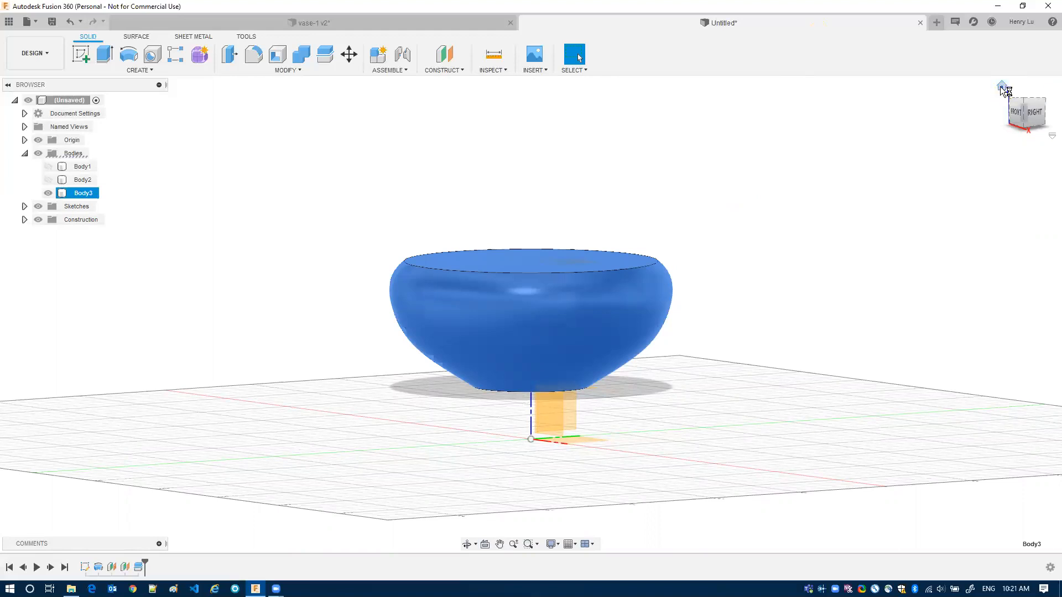
# - Start a new sketch on the vertical XZ origin plane through the middle section
pyautogui.click(1003, 87)
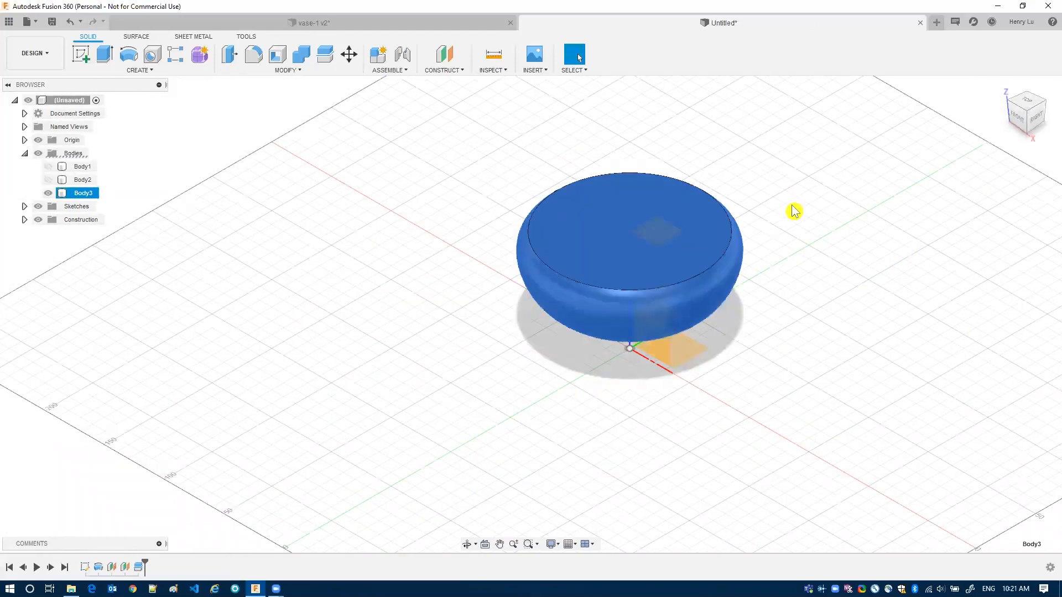
pyautogui.scroll(1, 794, 211)
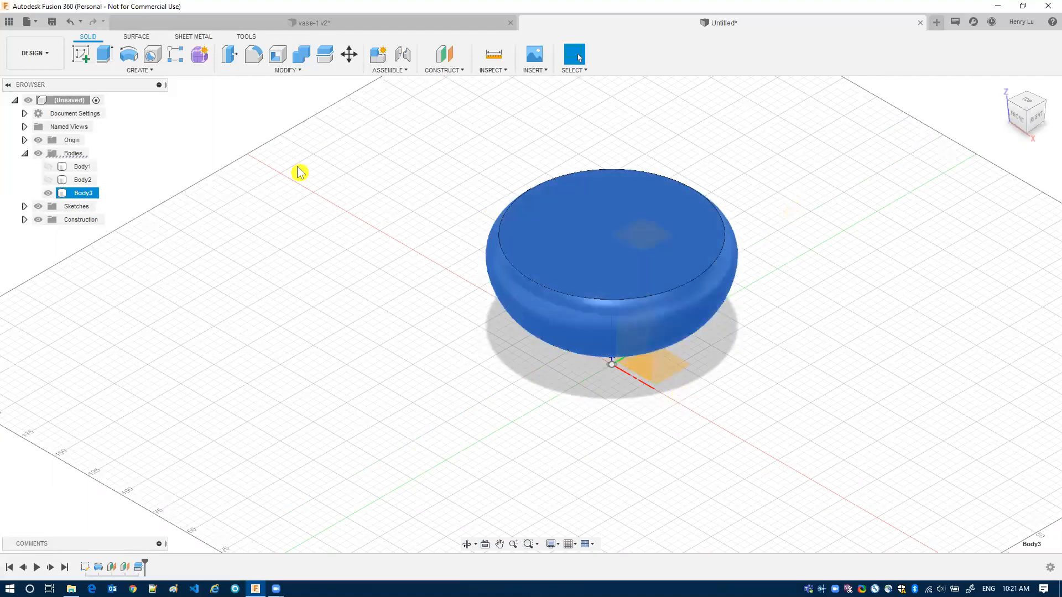
pyautogui.click(81, 54)
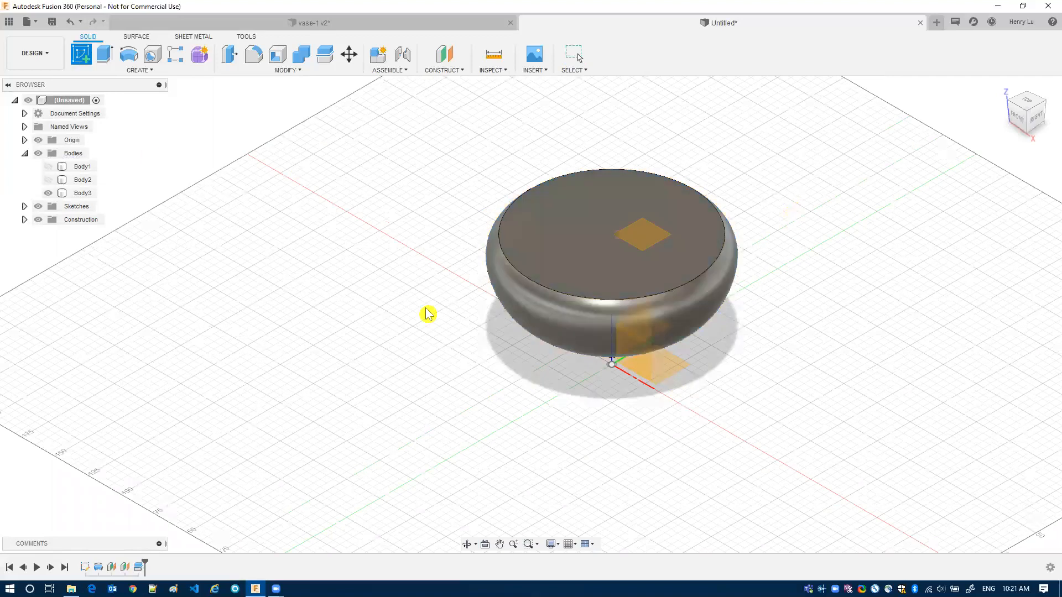
pyautogui.click(639, 361)
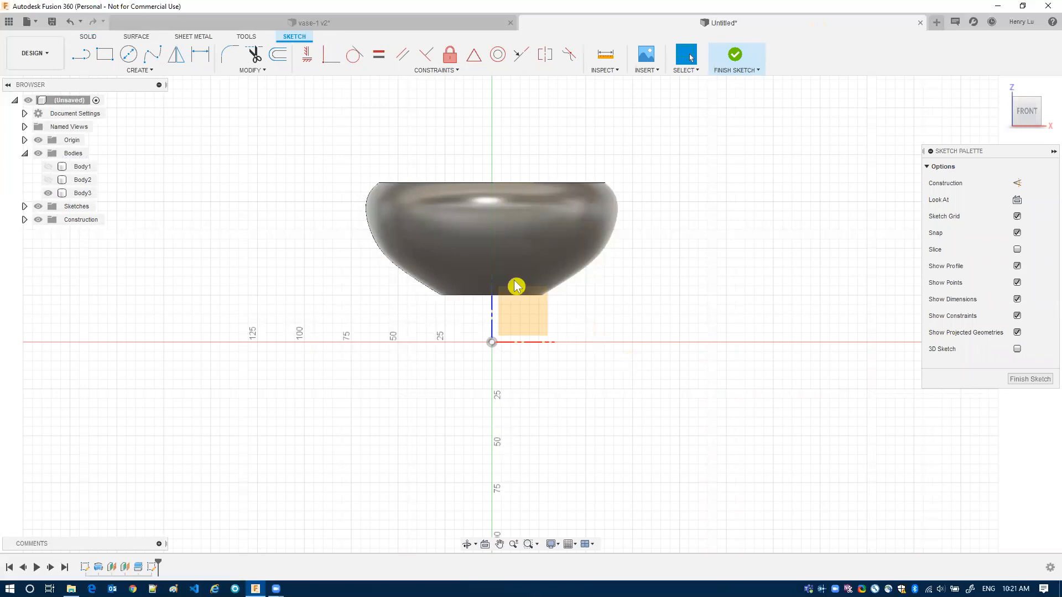
pyautogui.scroll(-3, 585, 283)
pyautogui.scroll(5, 586, 284)
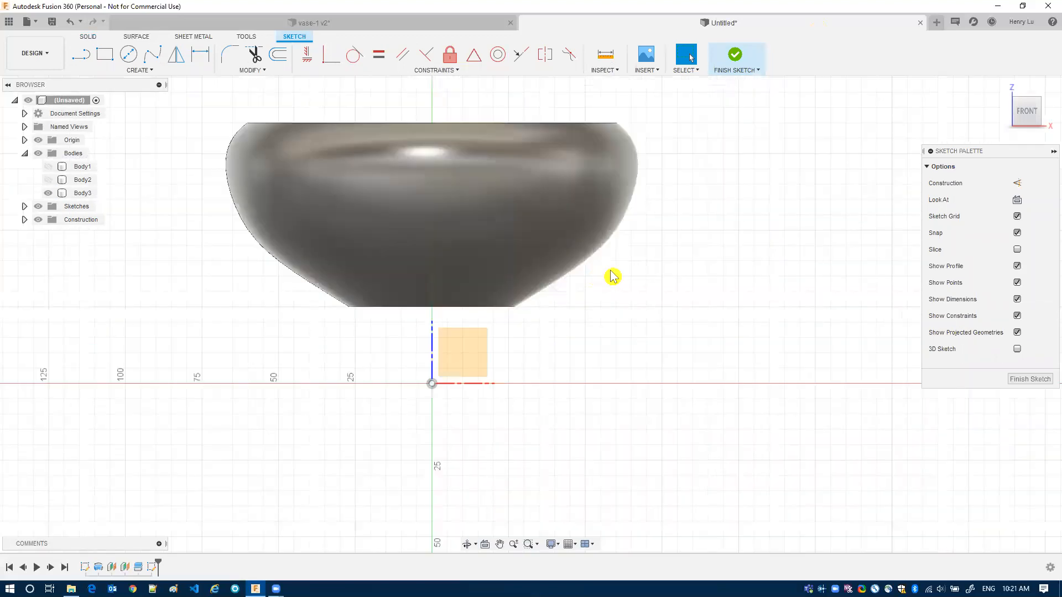
# - Project the whole middle body's outline onto the sketch, using the body selection filter with the projection link kept on
pyautogui.scroll(1, 621, 282)
pyautogui.moveTo(636, 333); pyautogui.dragTo(664, 428, button='middle')
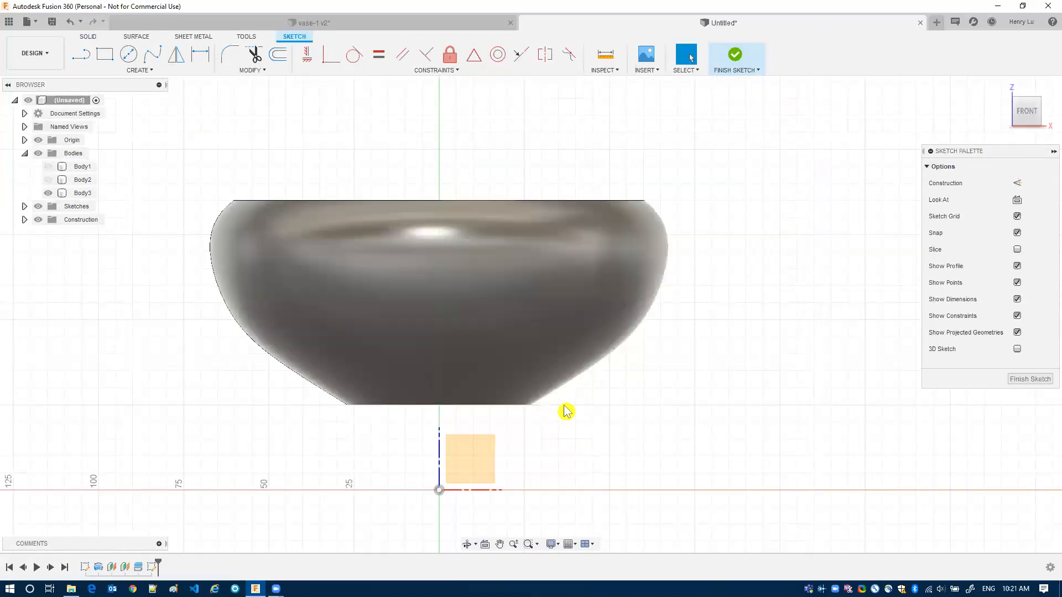
pyautogui.click(249, 208)
pyautogui.click(652, 206)
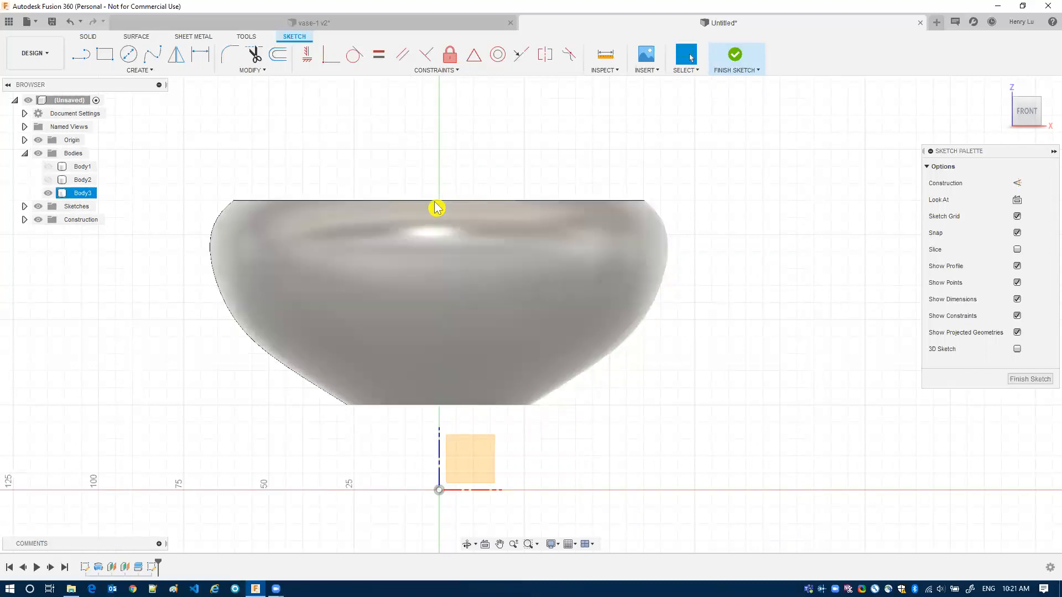
pyautogui.click(471, 420)
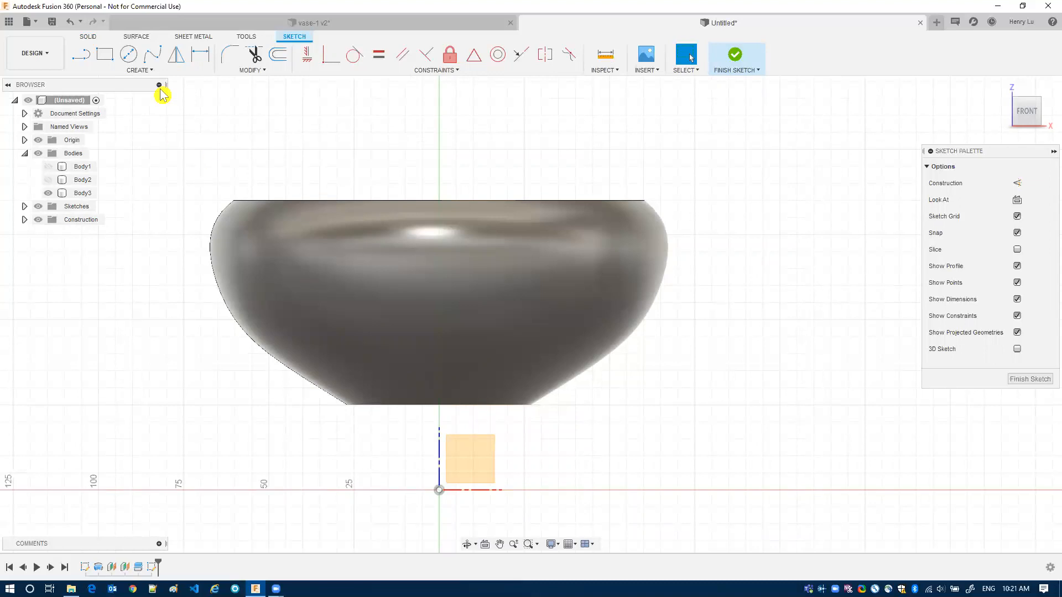
pyautogui.click(251, 70)
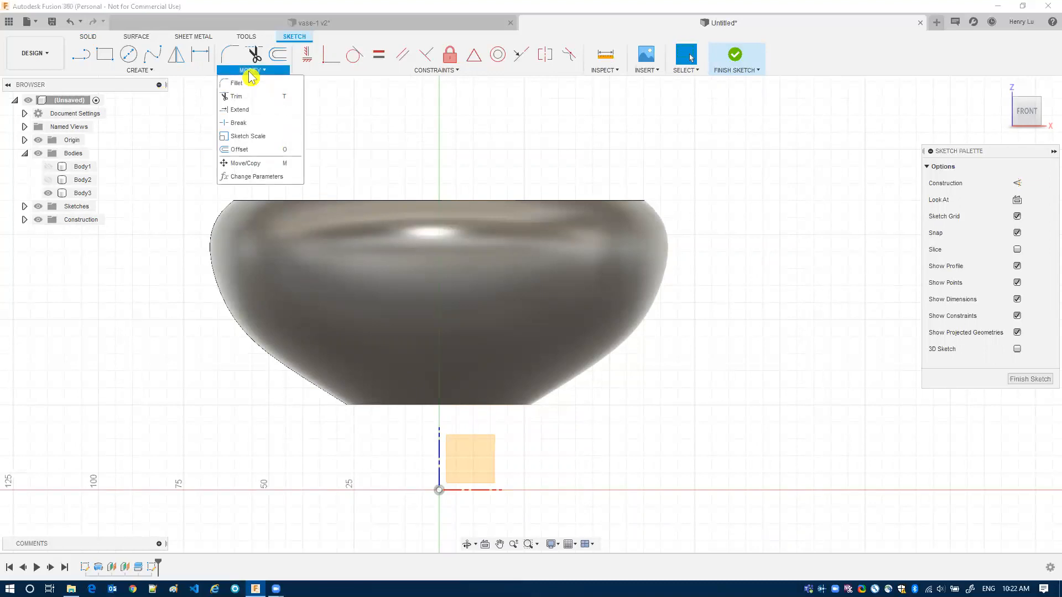
pyautogui.click(144, 71)
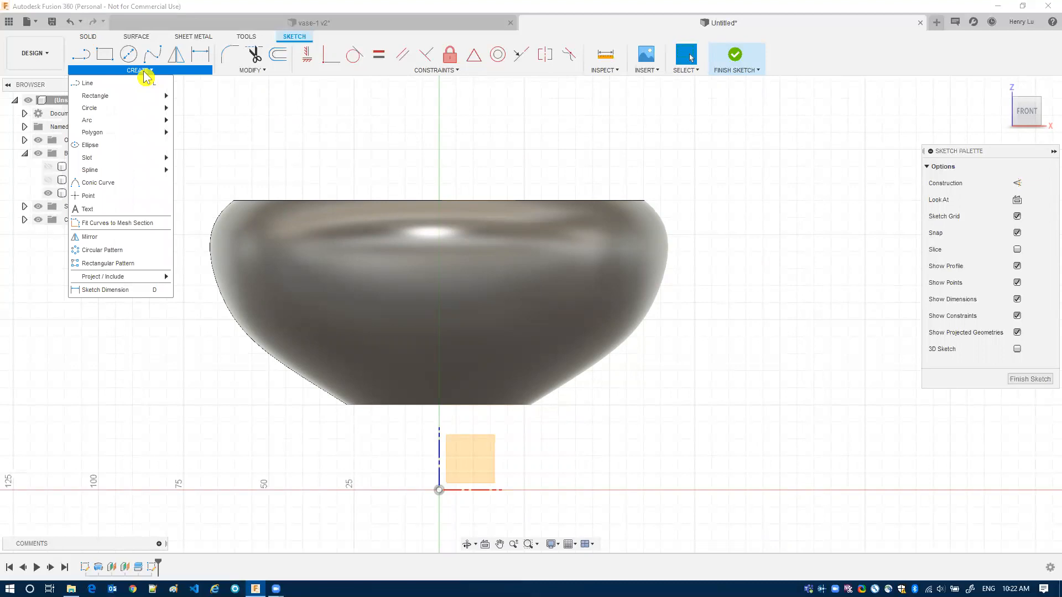
pyautogui.moveTo(95, 281)
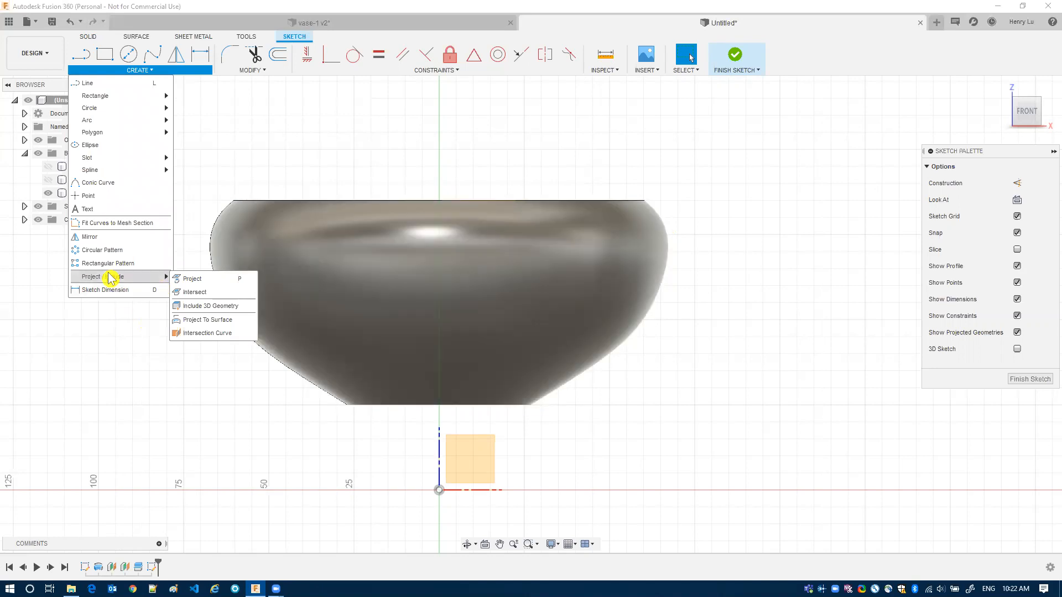
pyautogui.click(196, 284)
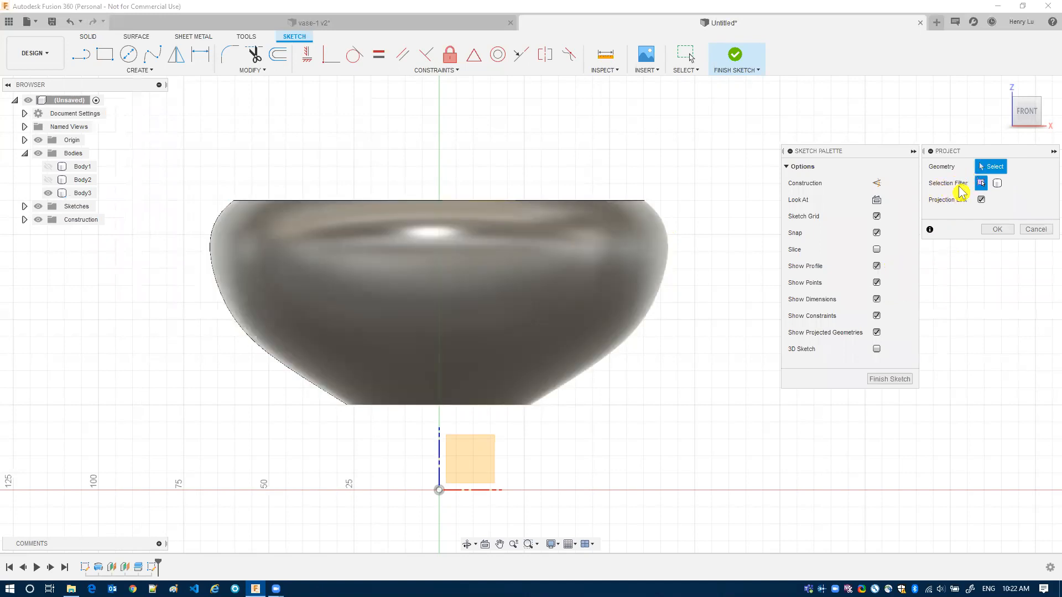
pyautogui.click(997, 183)
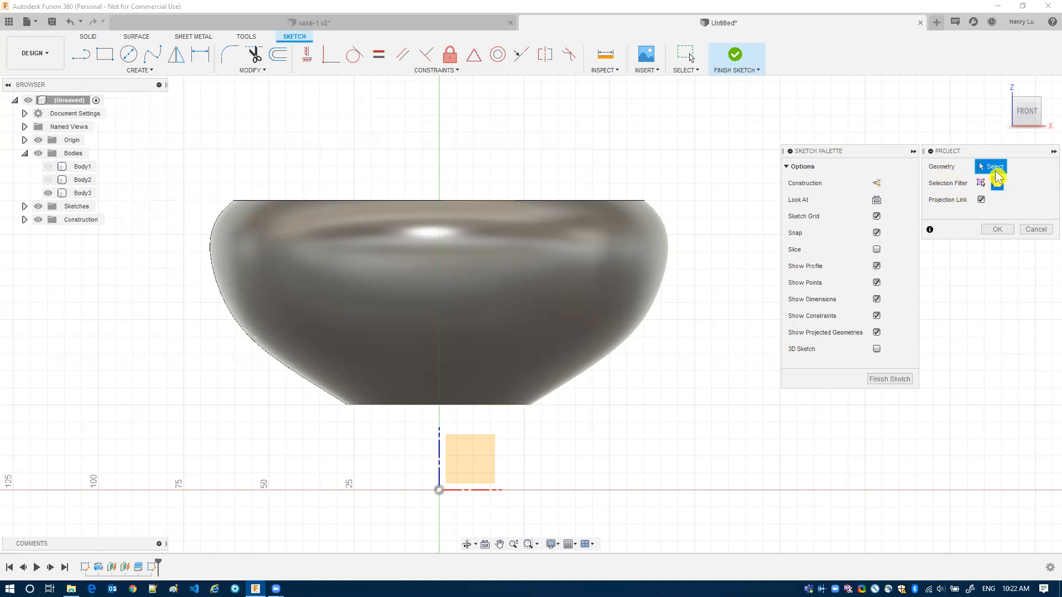
pyautogui.click(534, 288)
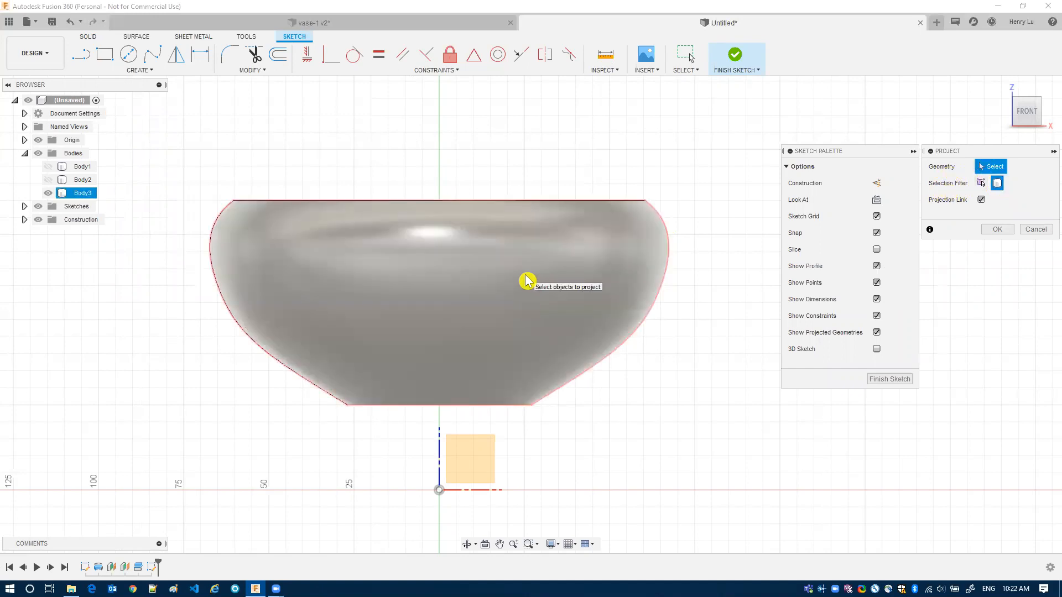
pyautogui.click(527, 281)
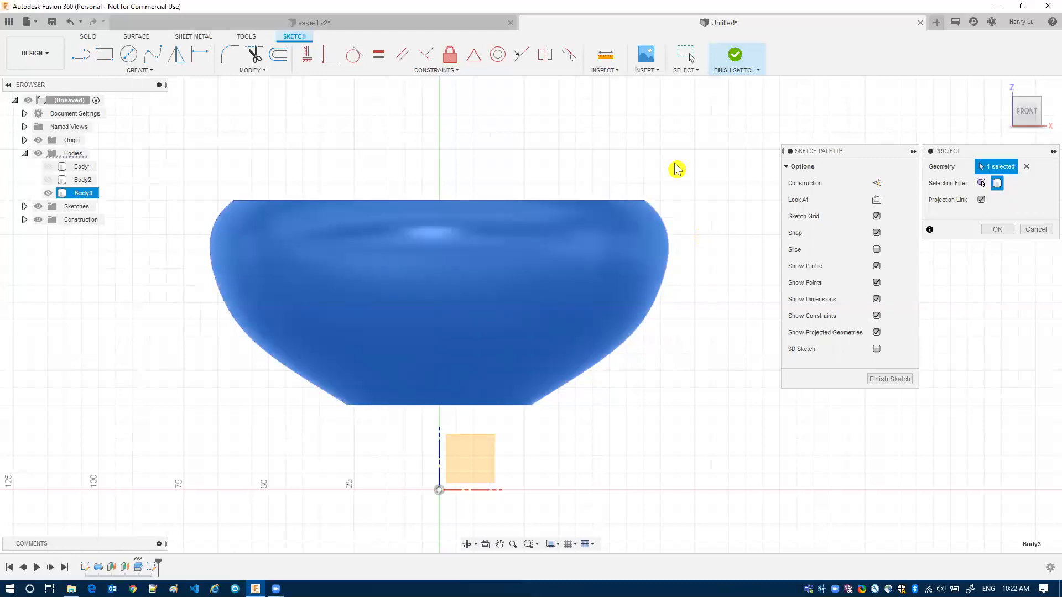
pyautogui.click(996, 230)
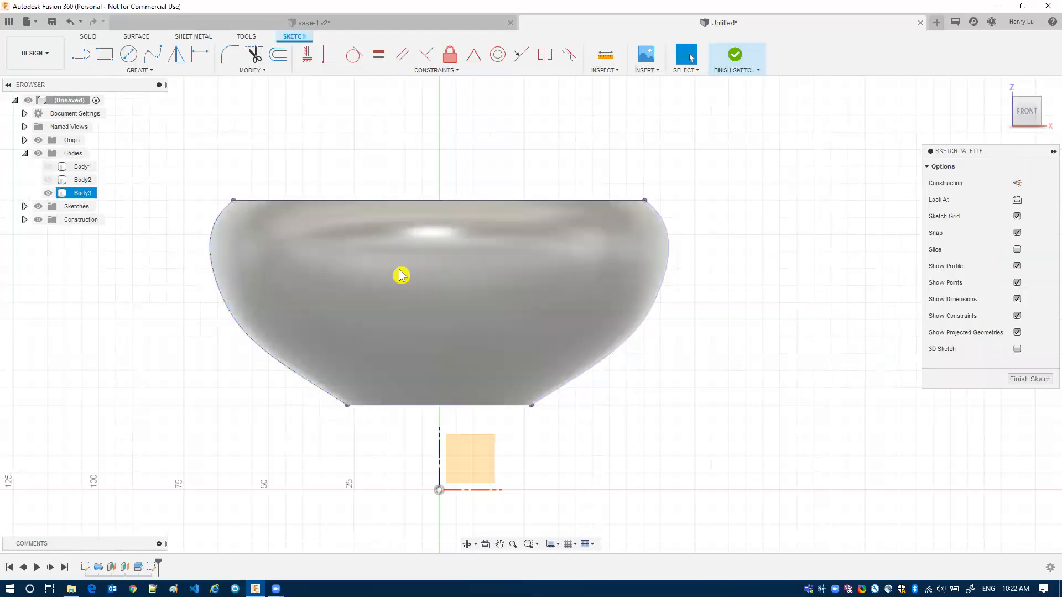
# - Hide the middle body and check that its projected outline forms a closed profile
pyautogui.click(49, 193)
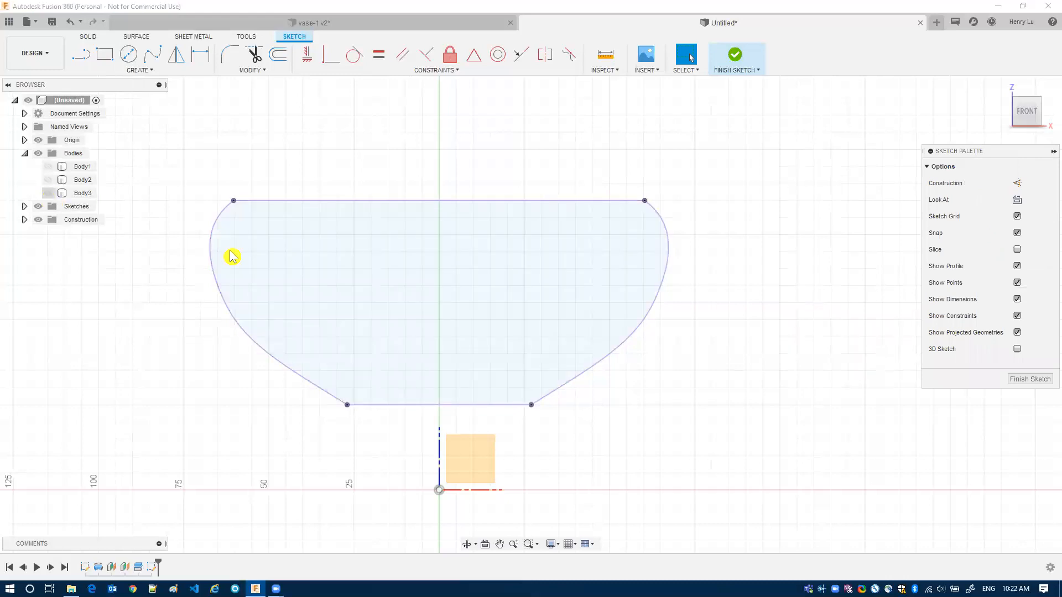
pyautogui.click(297, 201)
pyautogui.click(543, 221)
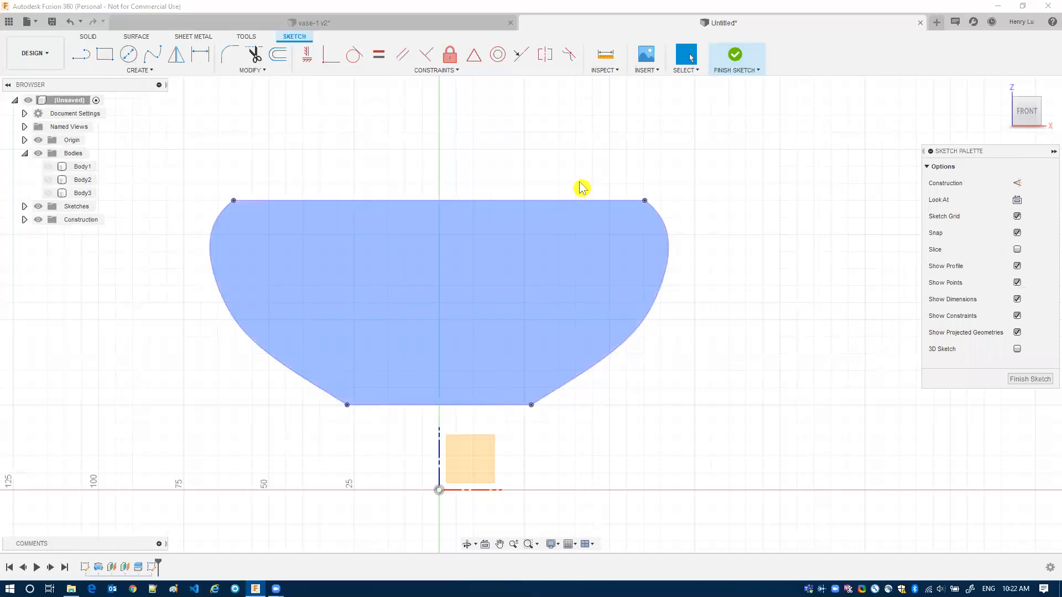
pyautogui.click(581, 188)
# - Draw two slanted lines between the outline's lower and upper edges, about 75 mm and 78 mm long, forming a narrow diagonal strip
pyautogui.click(81, 53)
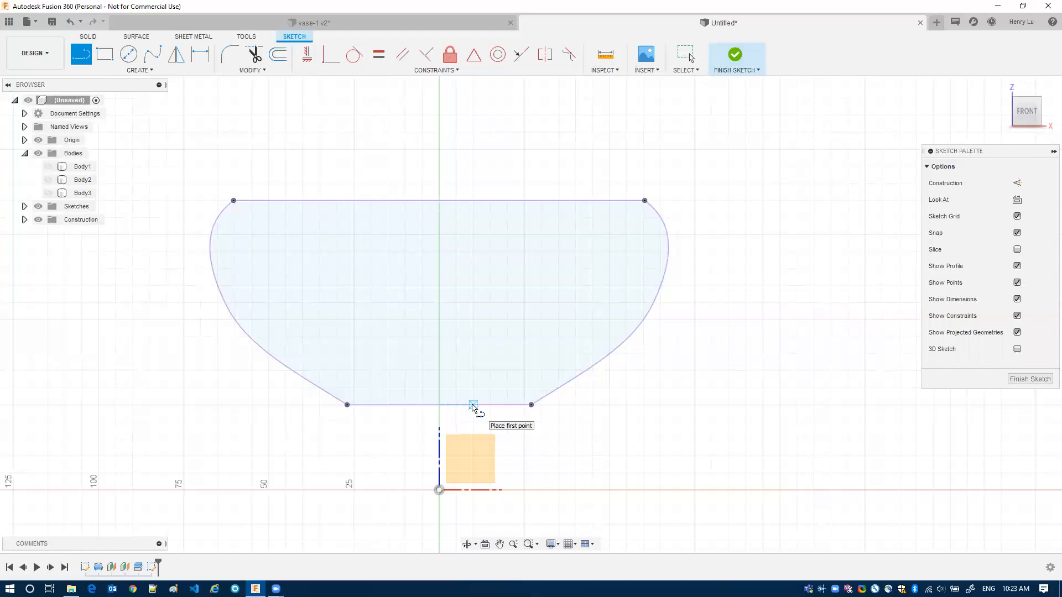
pyautogui.click(455, 395)
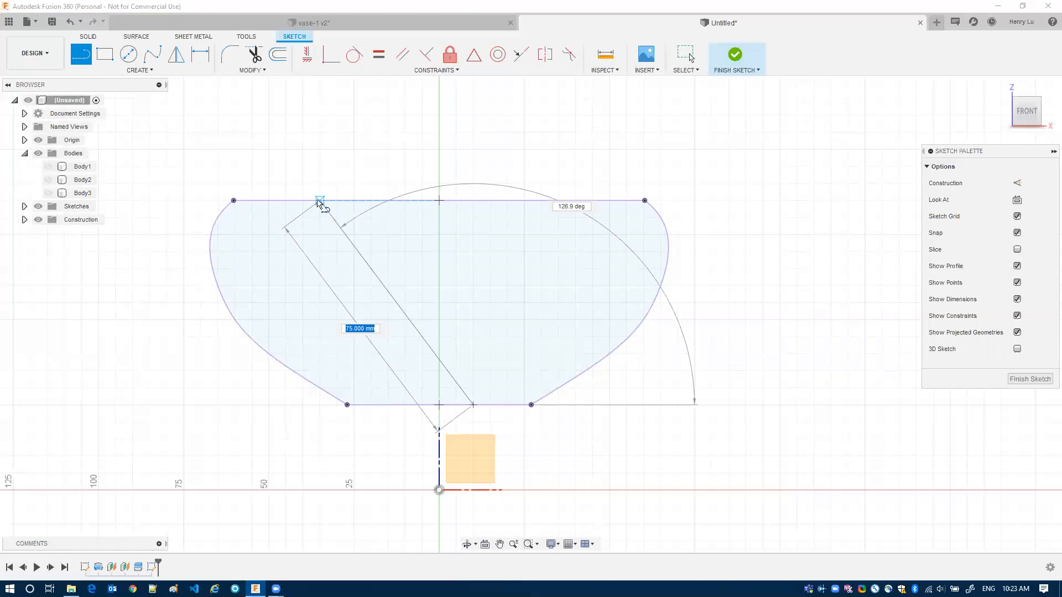
pyautogui.doubleClick(320, 201)
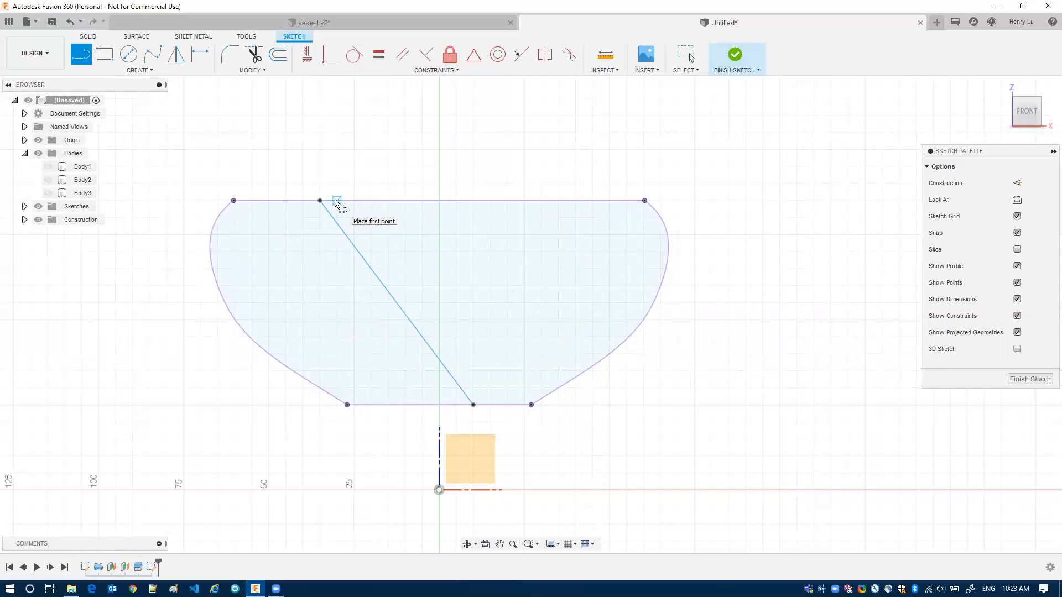
pyautogui.click(337, 201)
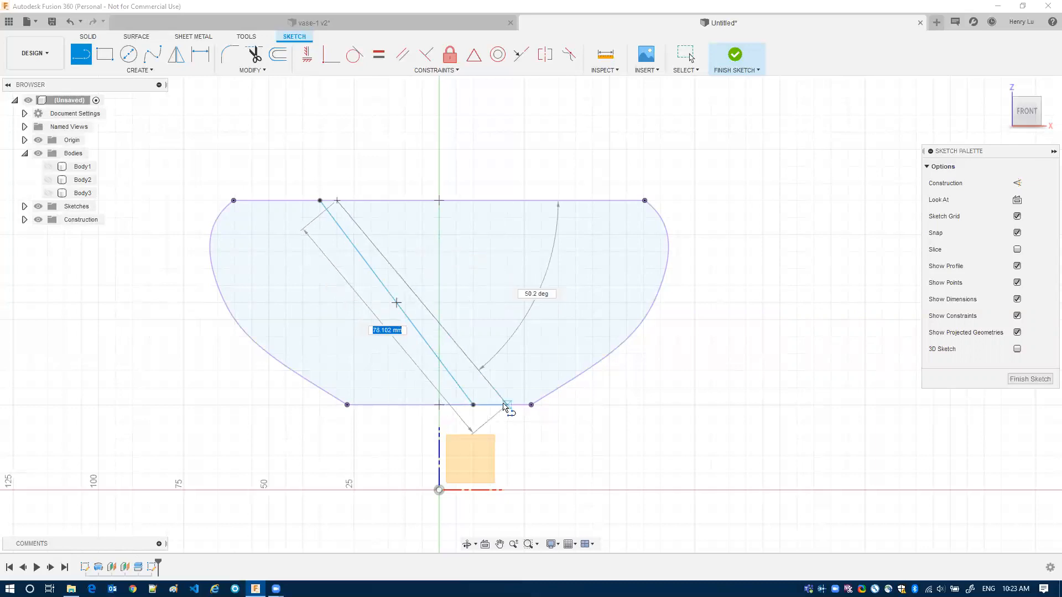
pyautogui.doubleClick(508, 405)
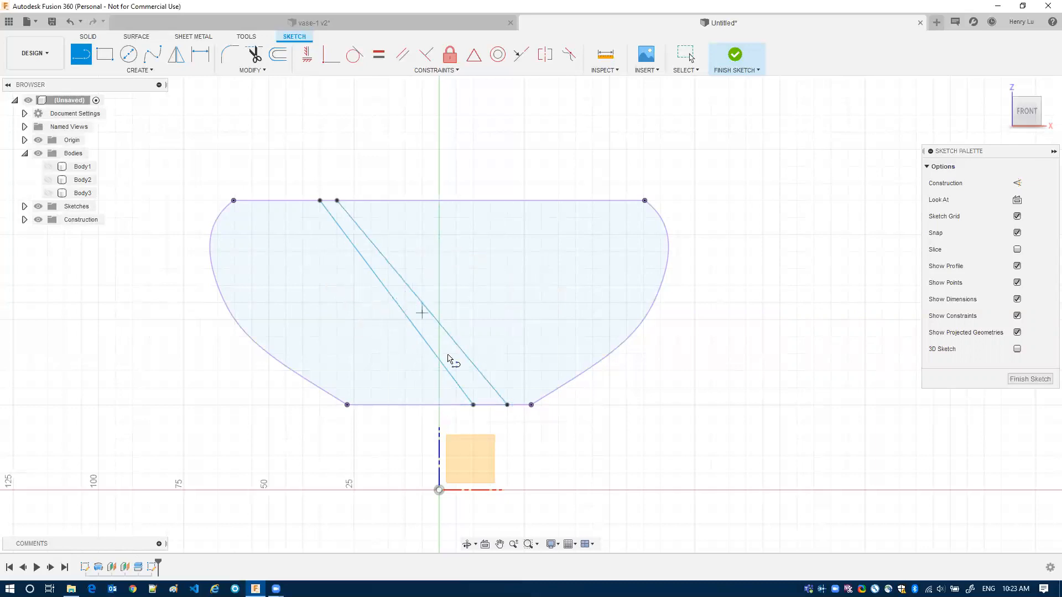
pyautogui.press('Escape')
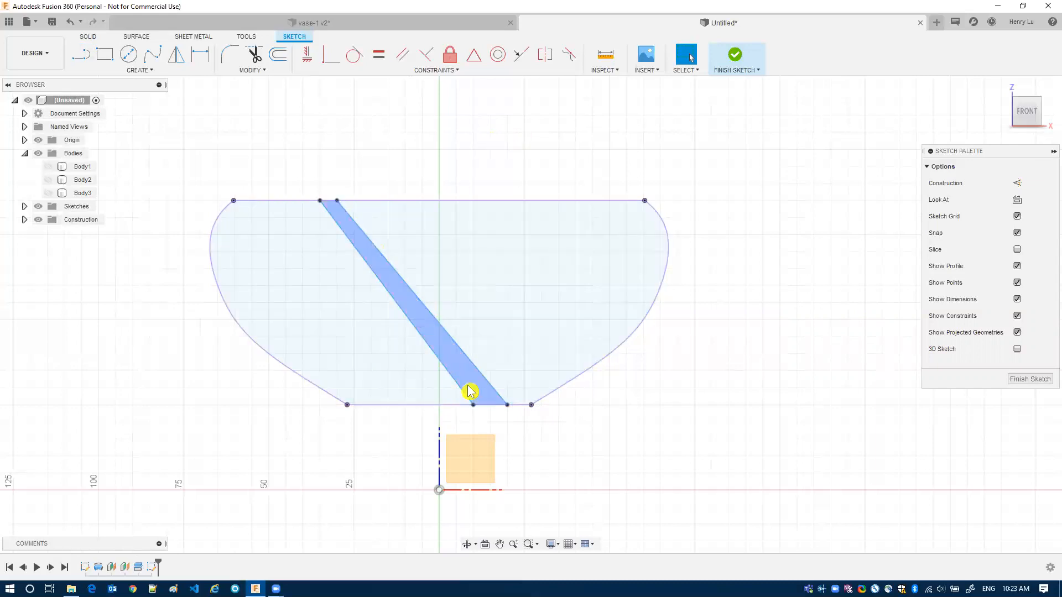
# - Make the strip's two slanted lines parallel to each other
pyautogui.click(404, 58)
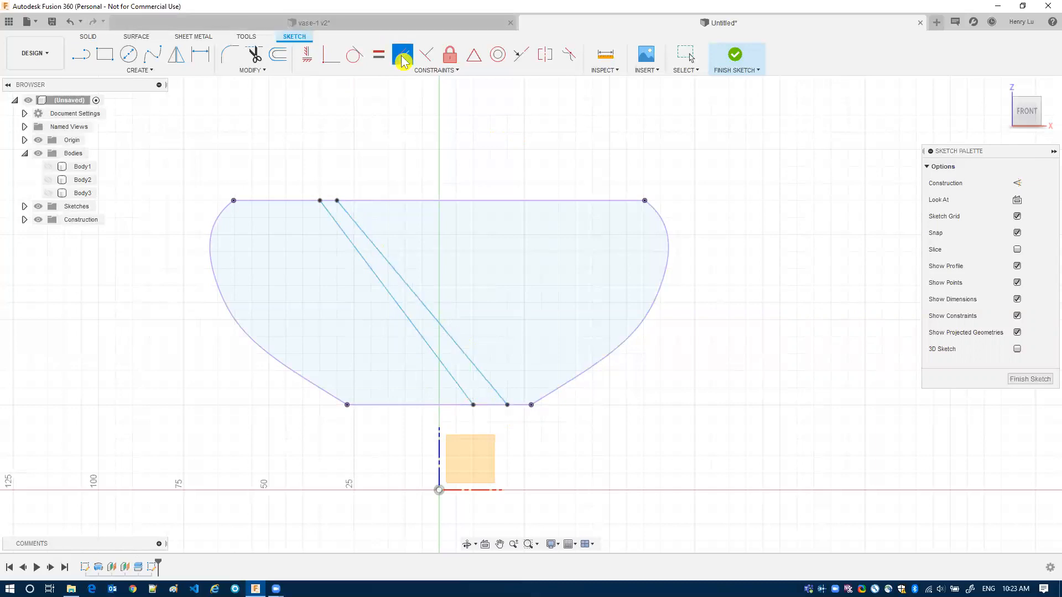
pyautogui.click(386, 254)
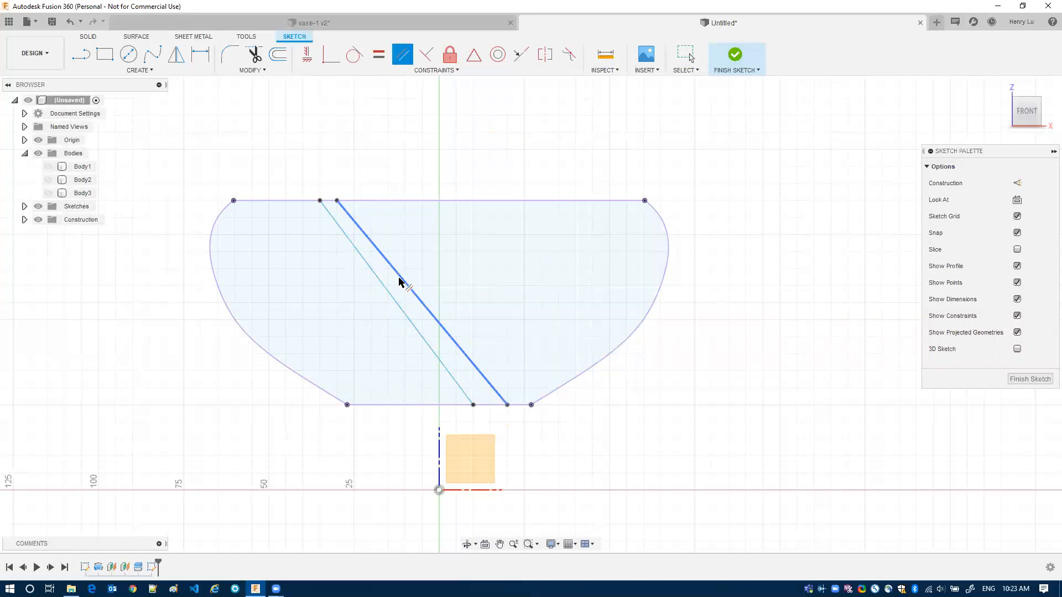
pyautogui.click(393, 298)
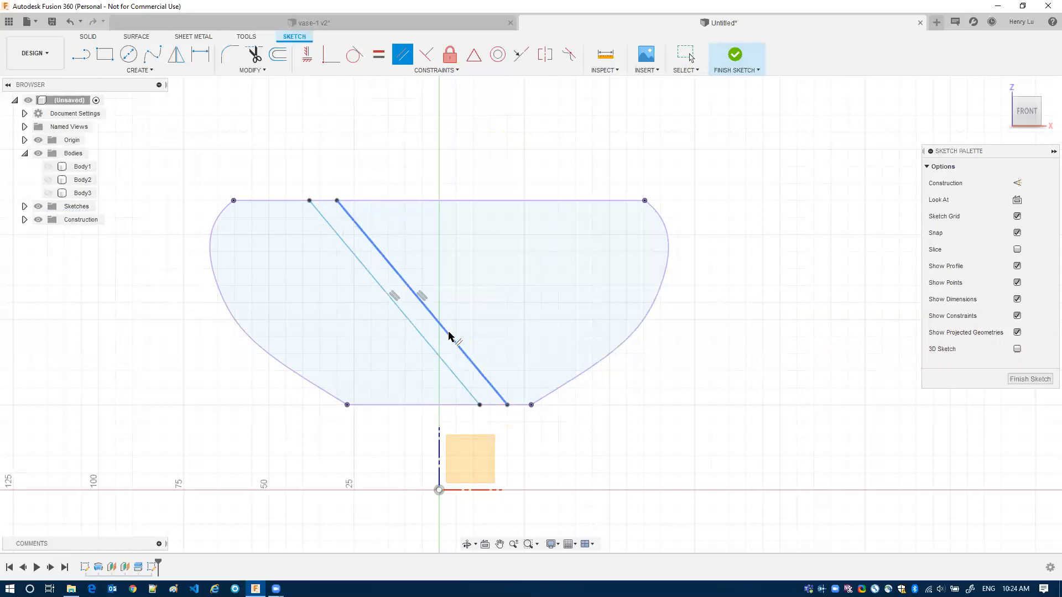
pyautogui.press('Escape')
pyautogui.click(489, 302)
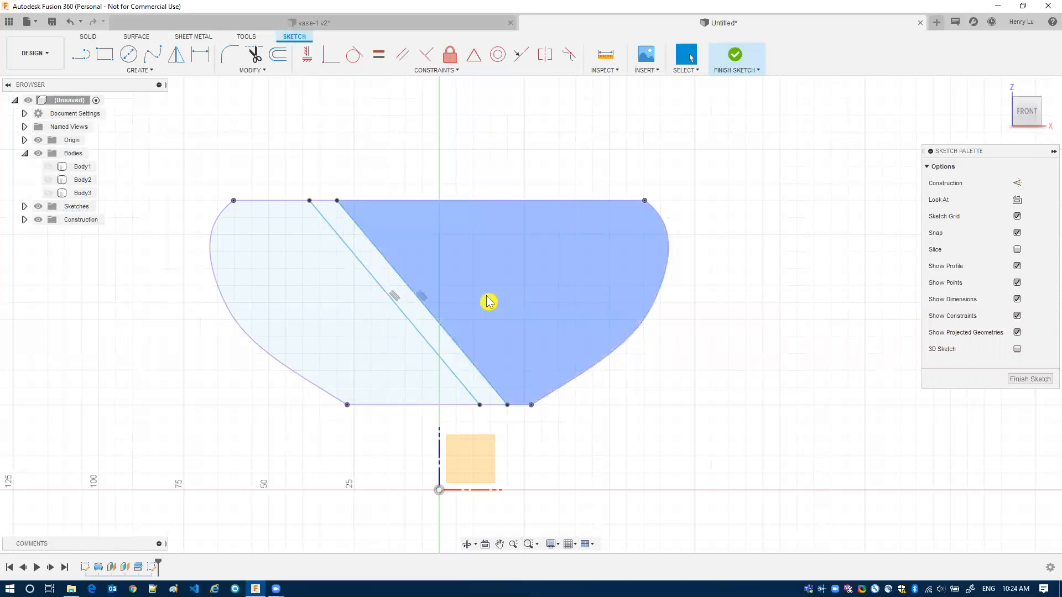
pyautogui.click(775, 218)
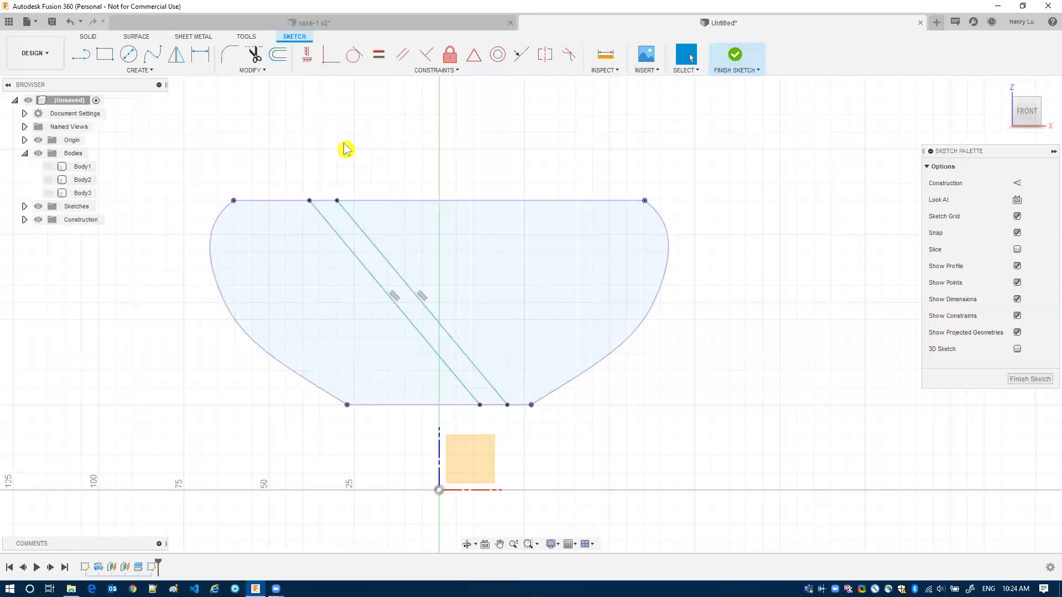
# - Compare the diagonal strip profile with the lattice strips of the finished vase-1 v2 design
pyautogui.click(267, 24)
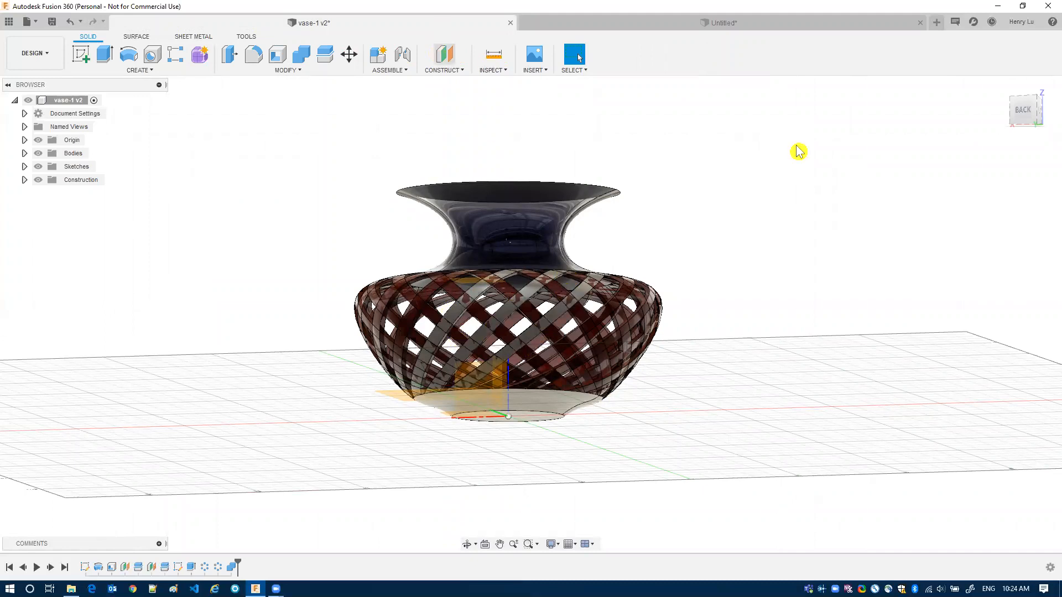
pyautogui.hotkey('ctrl', 'Tab')
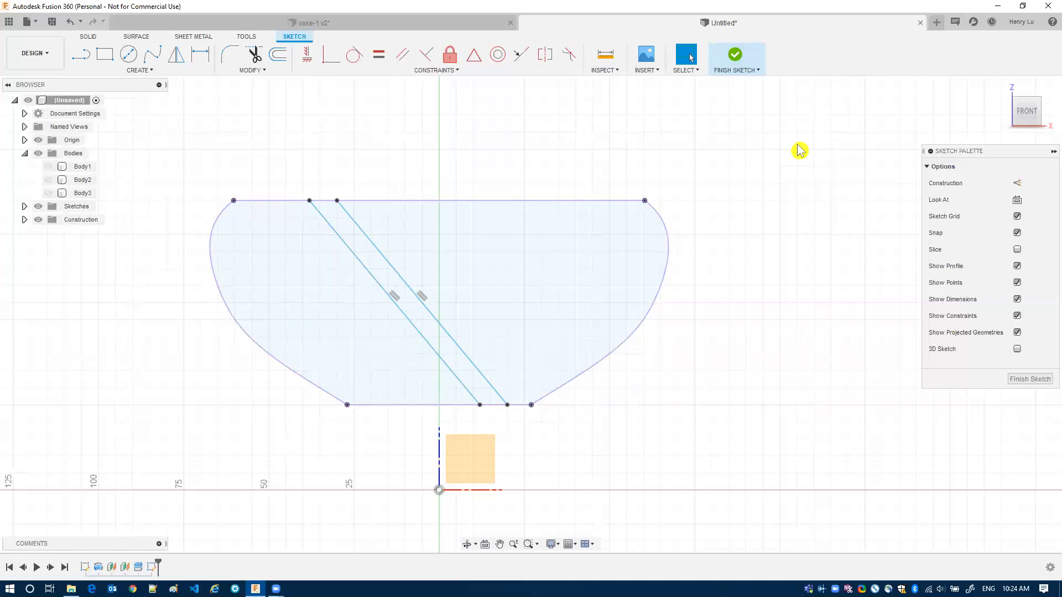
pyautogui.click(354, 228)
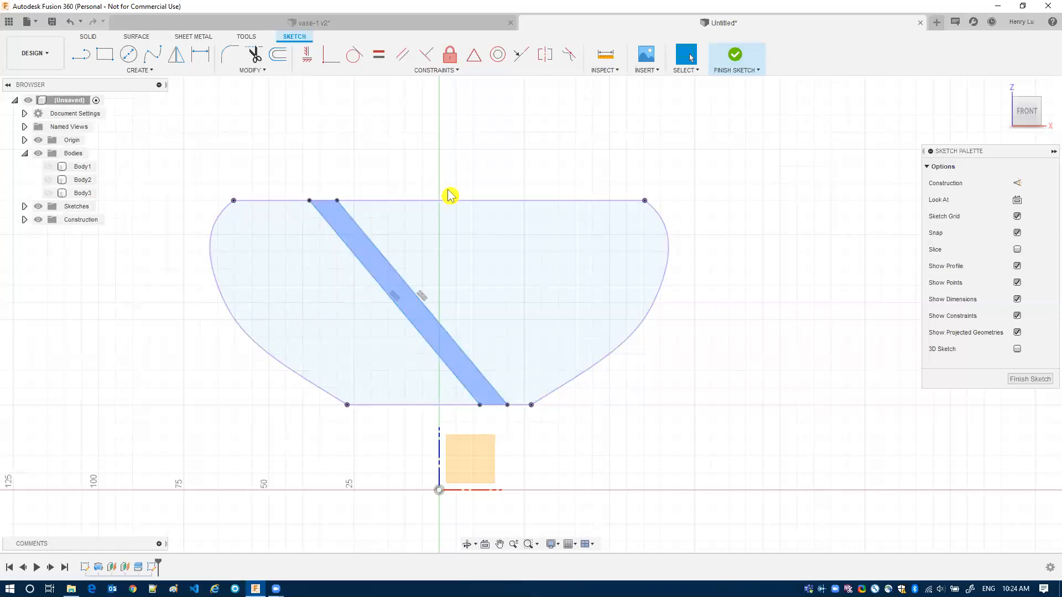
# - Finish the strip sketch and show the middle body again, viewed at an angle from above
pyautogui.click(736, 63)
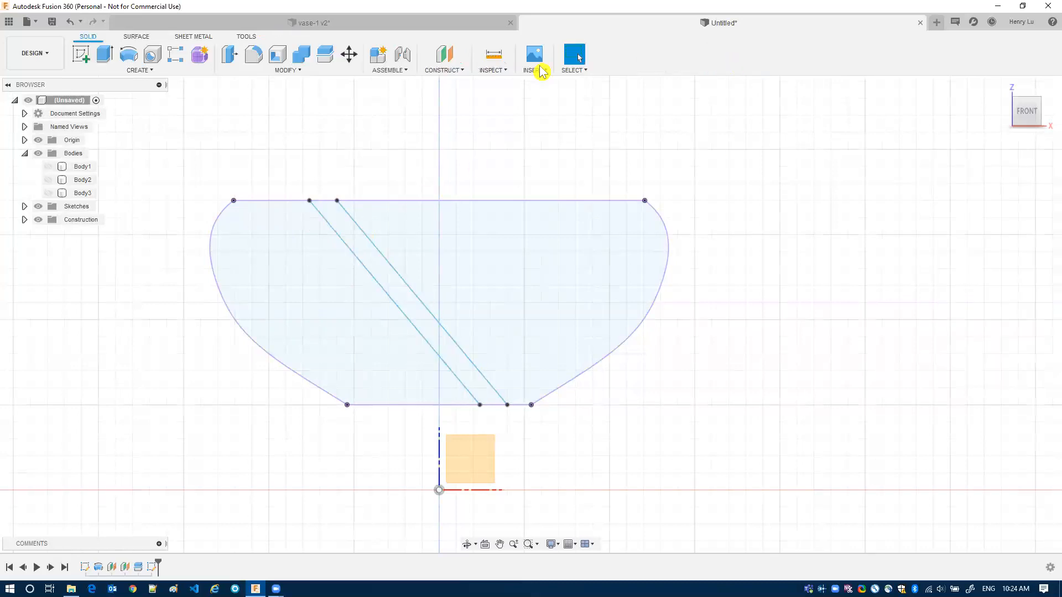
pyautogui.click(48, 193)
pyautogui.click(82, 193)
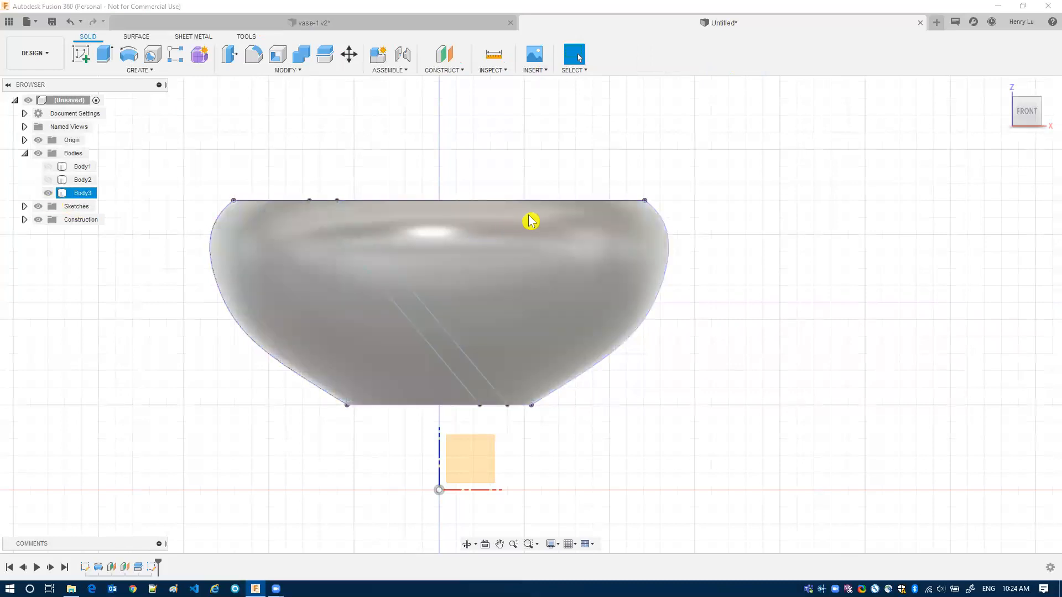
pyautogui.keyDown('shift'); pyautogui.moveTo(532, 211); pyautogui.dragTo(351, 205, button='middle'); pyautogui.keyUp('shift')
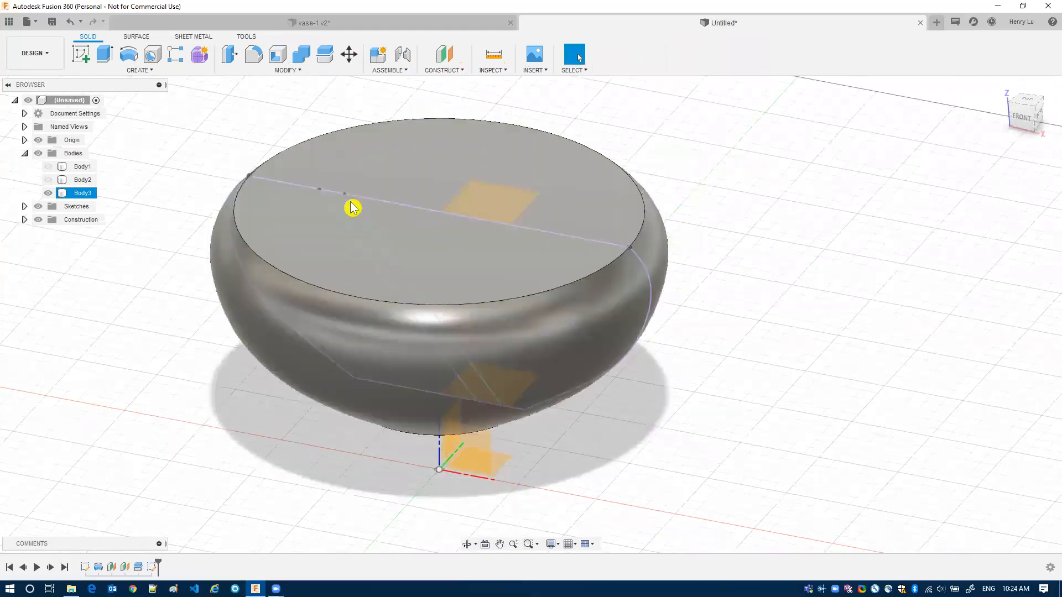
pyautogui.press('Escape')
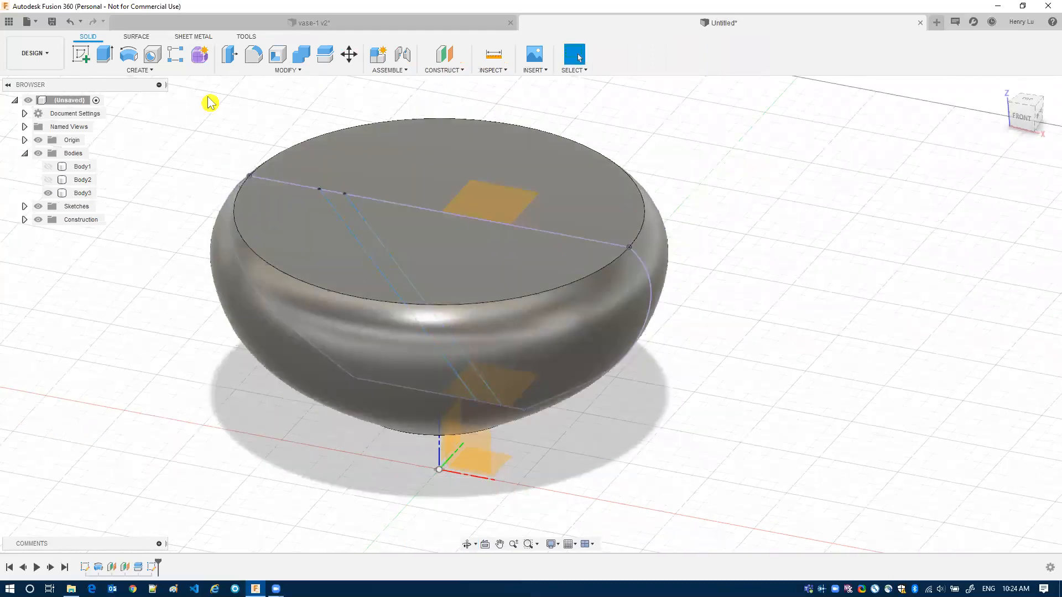
pyautogui.click(106, 56)
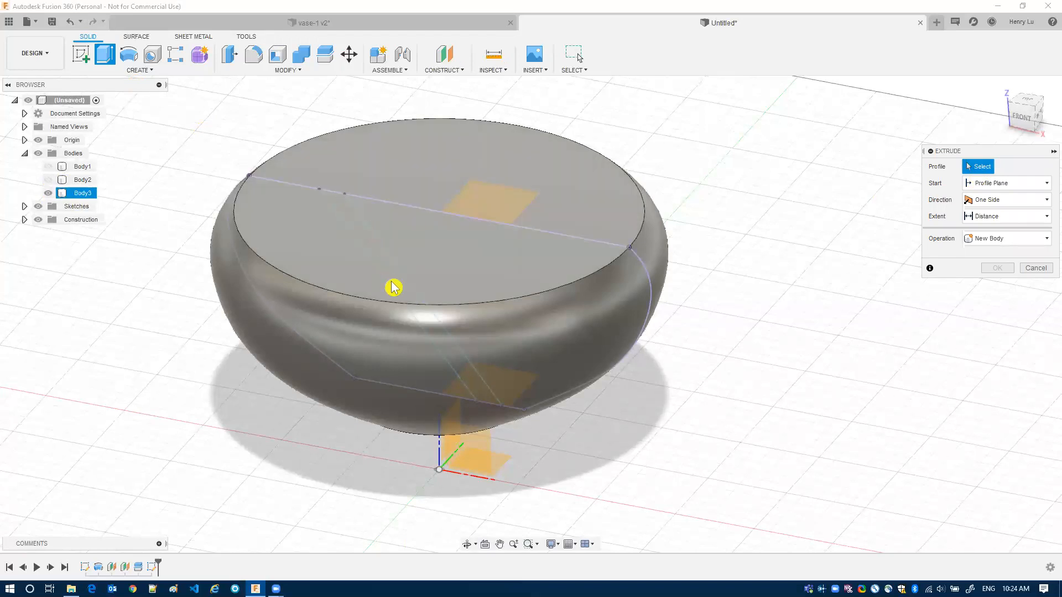
pyautogui.click(48, 194)
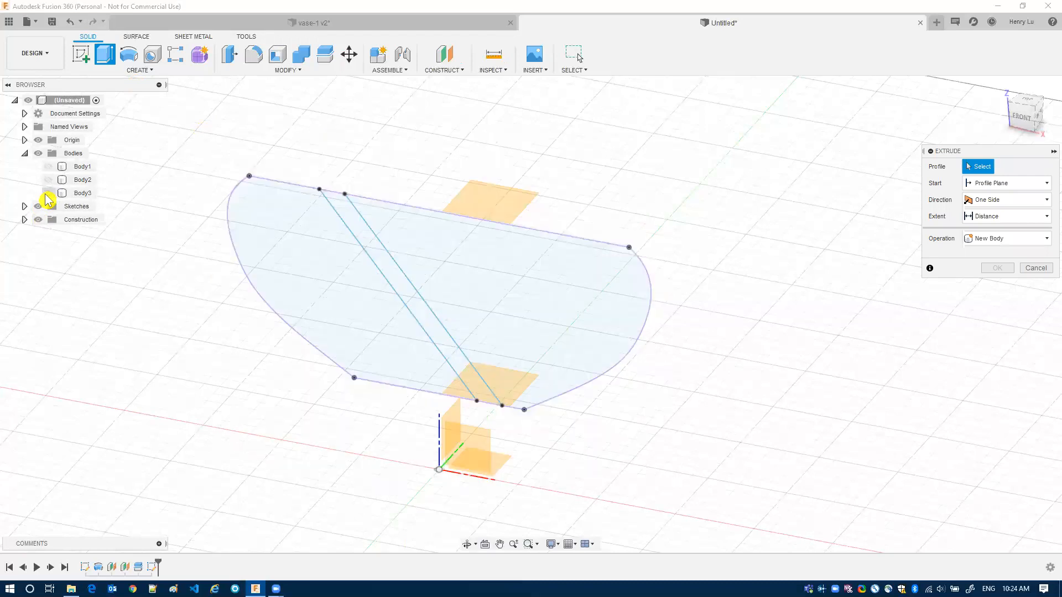
pyautogui.click(381, 247)
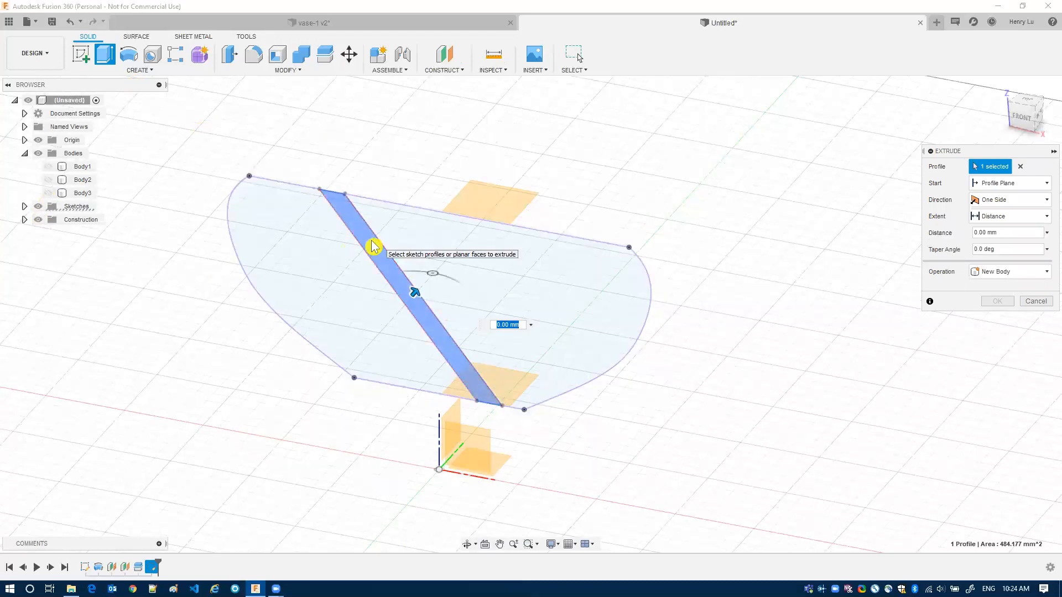
pyautogui.click(48, 193)
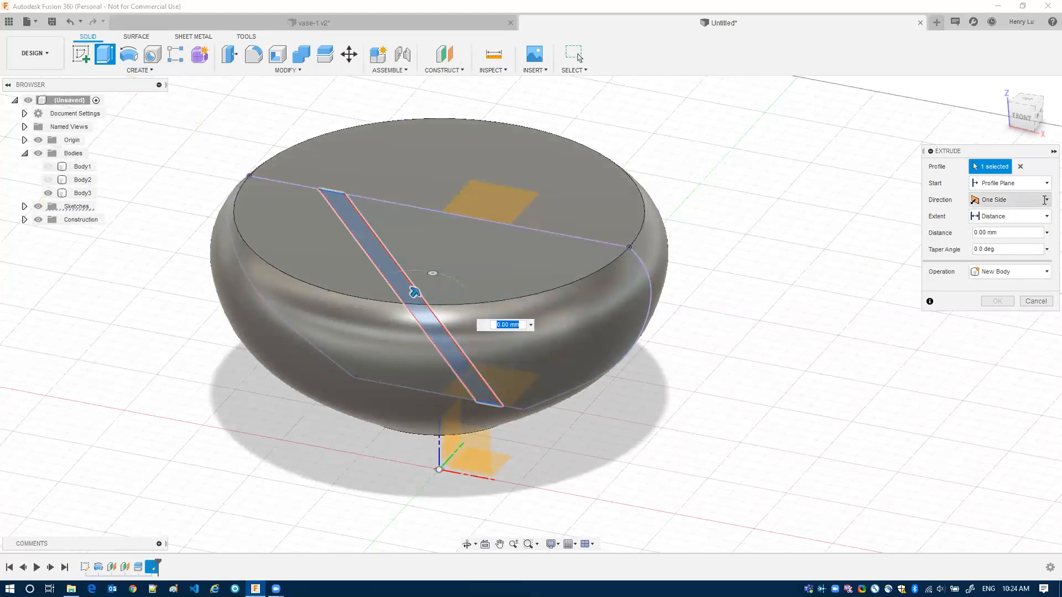
pyautogui.click(1047, 200)
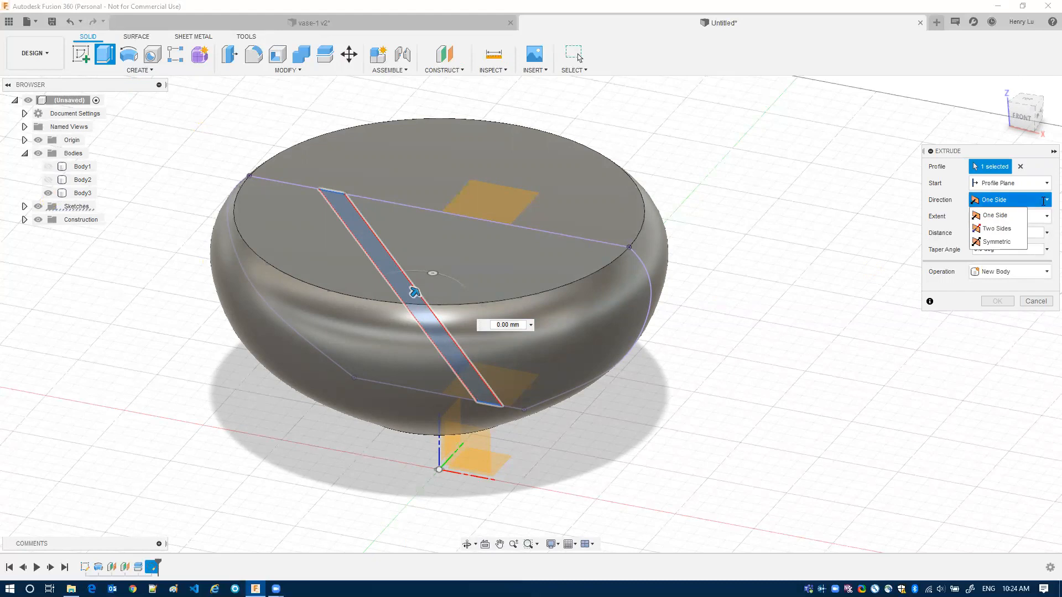
pyautogui.click(1006, 243)
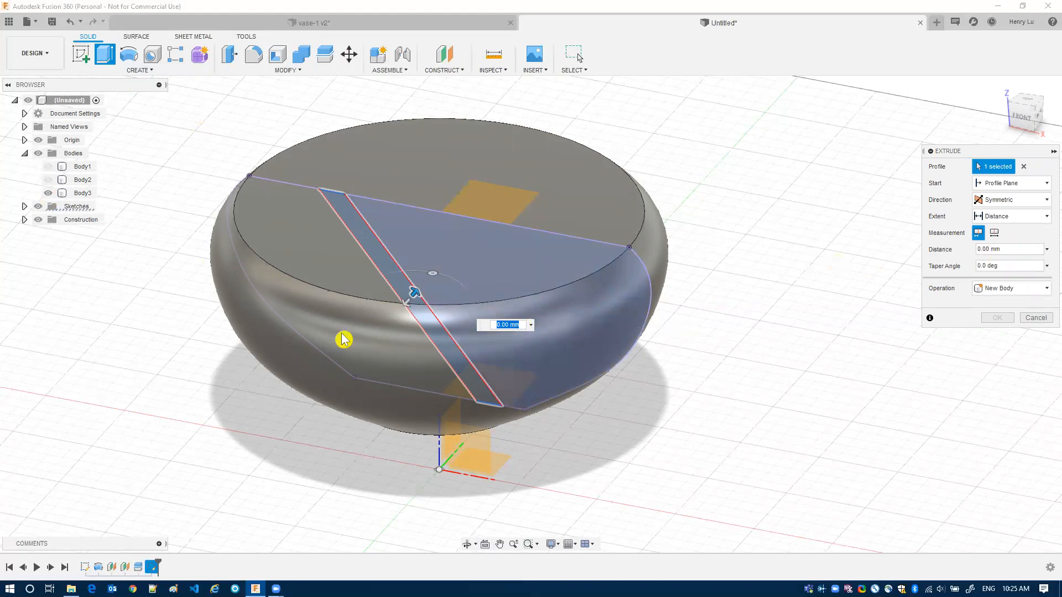
pyautogui.moveTo(415, 291); pyautogui.dragTo(588, 175)
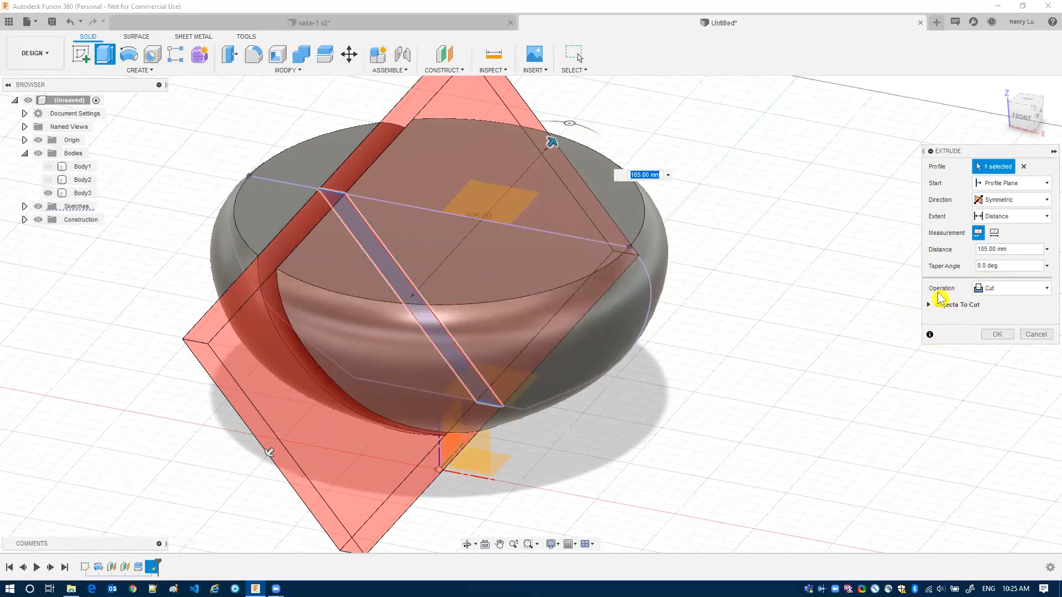
pyautogui.click(999, 297)
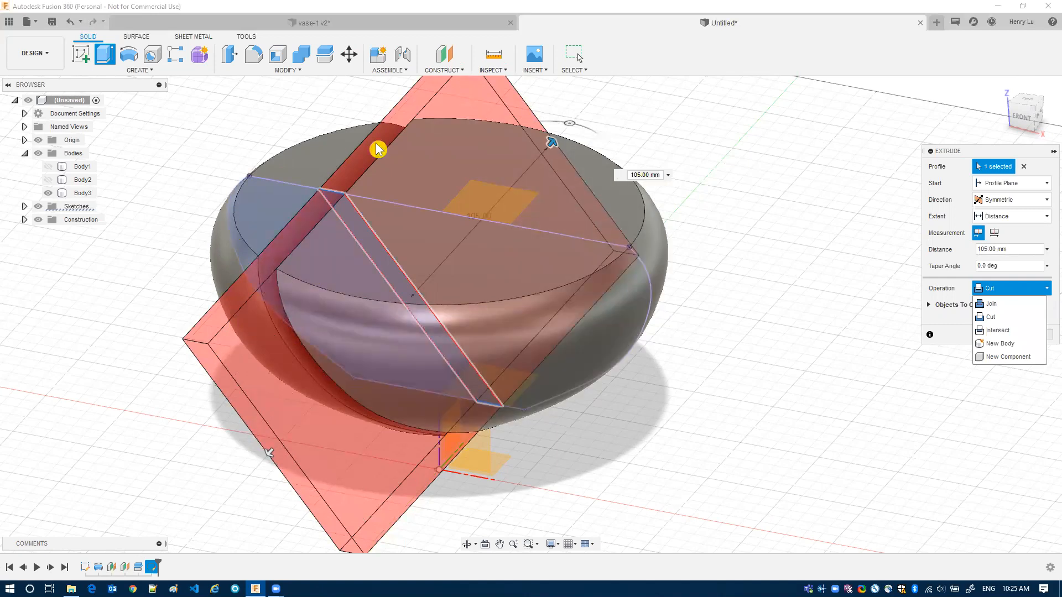
pyautogui.click(573, 332)
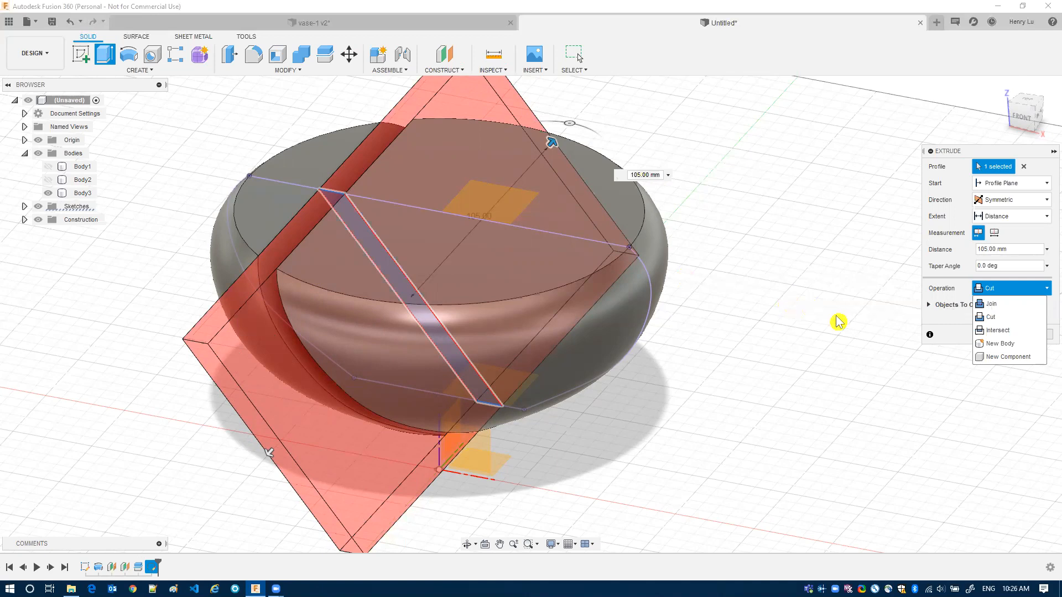
pyautogui.click(825, 334)
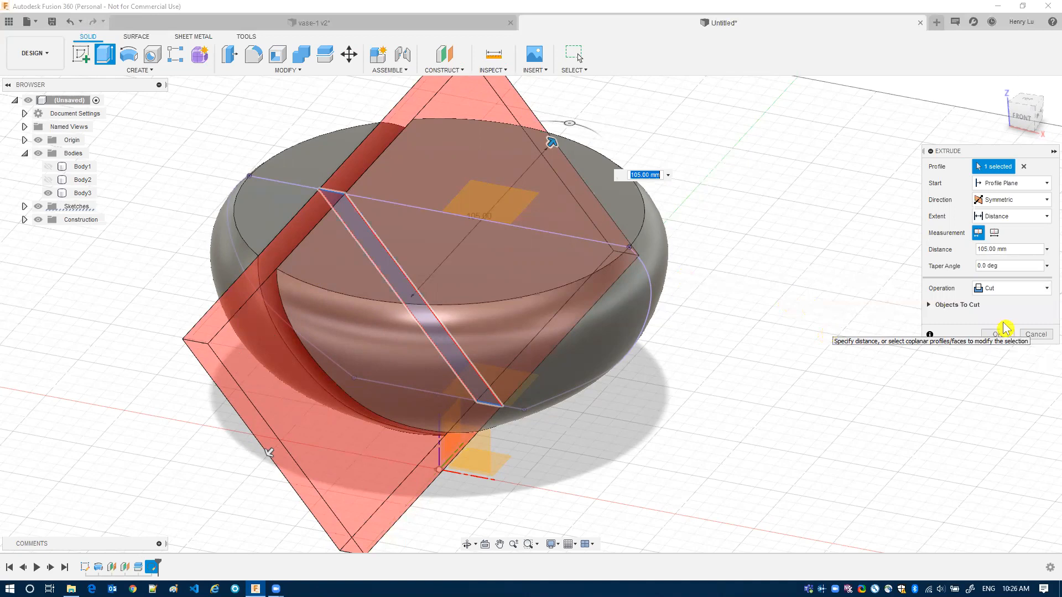
pyautogui.click(1045, 337)
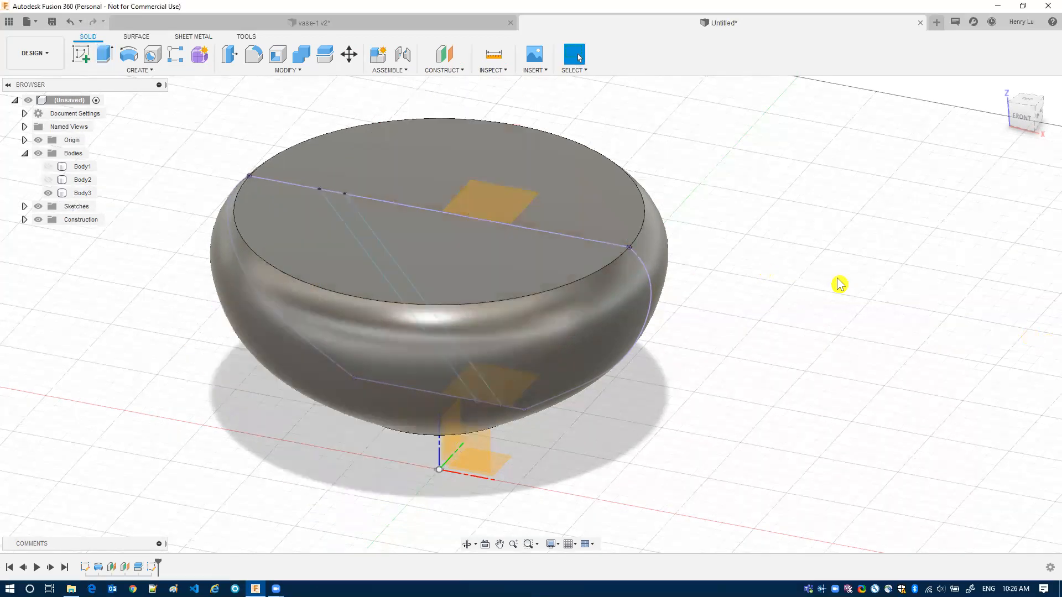
pyautogui.click(403, 178)
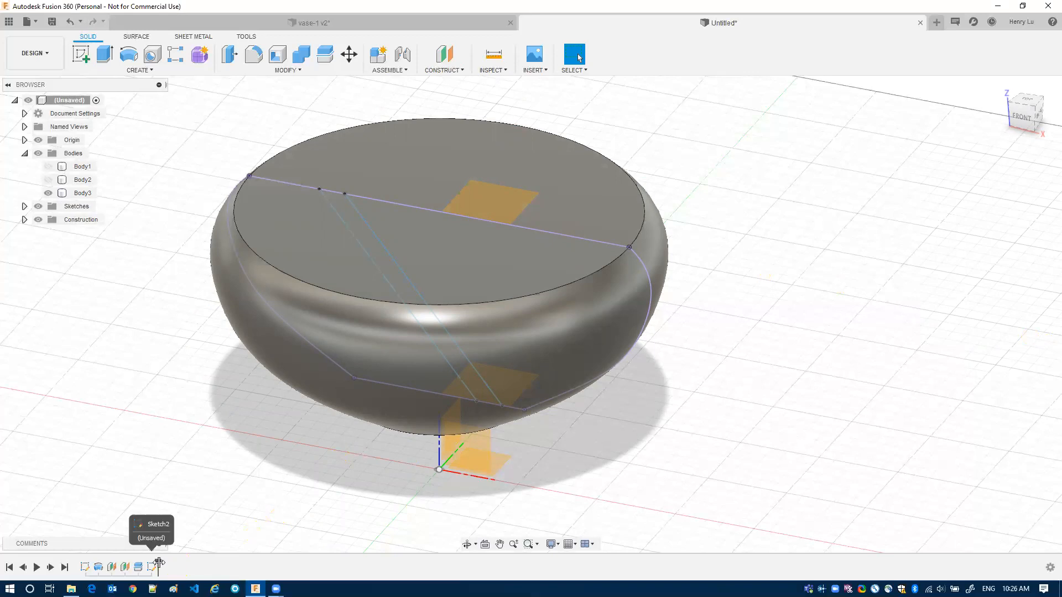
# - Roll the timeline back to just after the revolve and show the whole solid vase body
pyautogui.moveTo(159, 563); pyautogui.dragTo(105, 565)
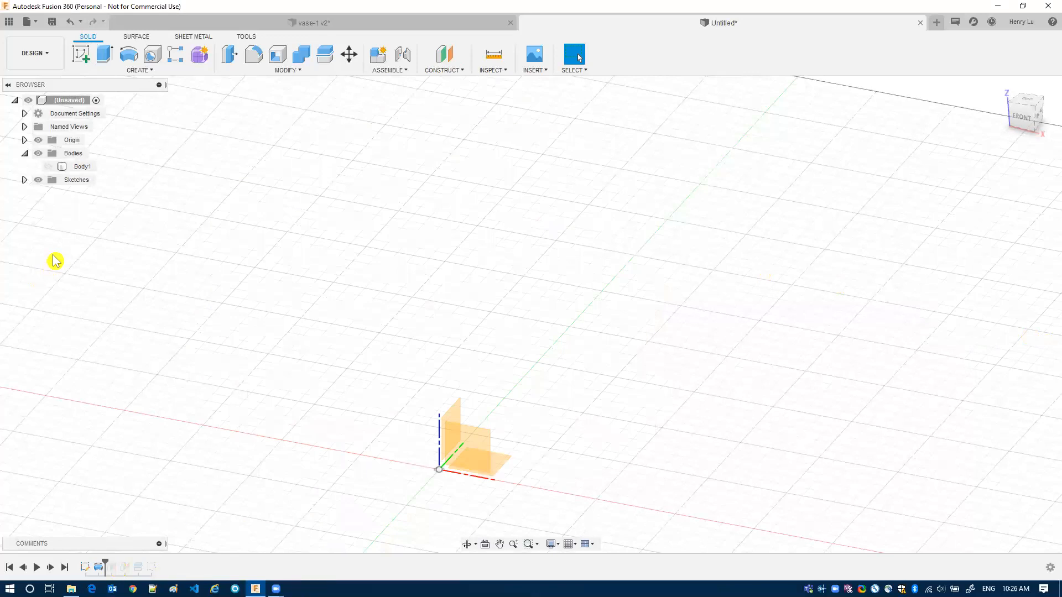
pyautogui.click(49, 167)
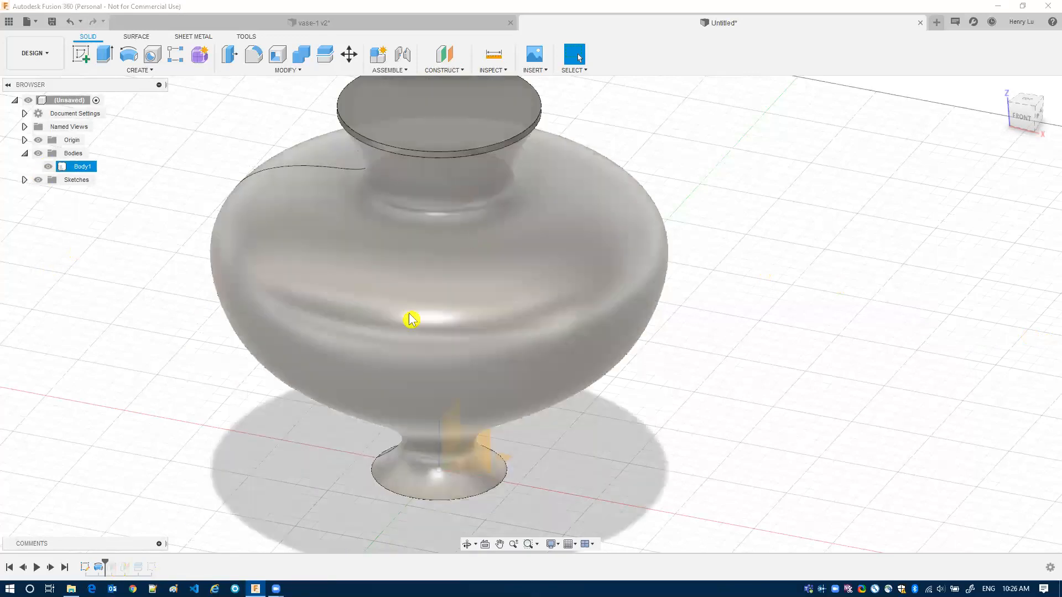
pyautogui.click(772, 414)
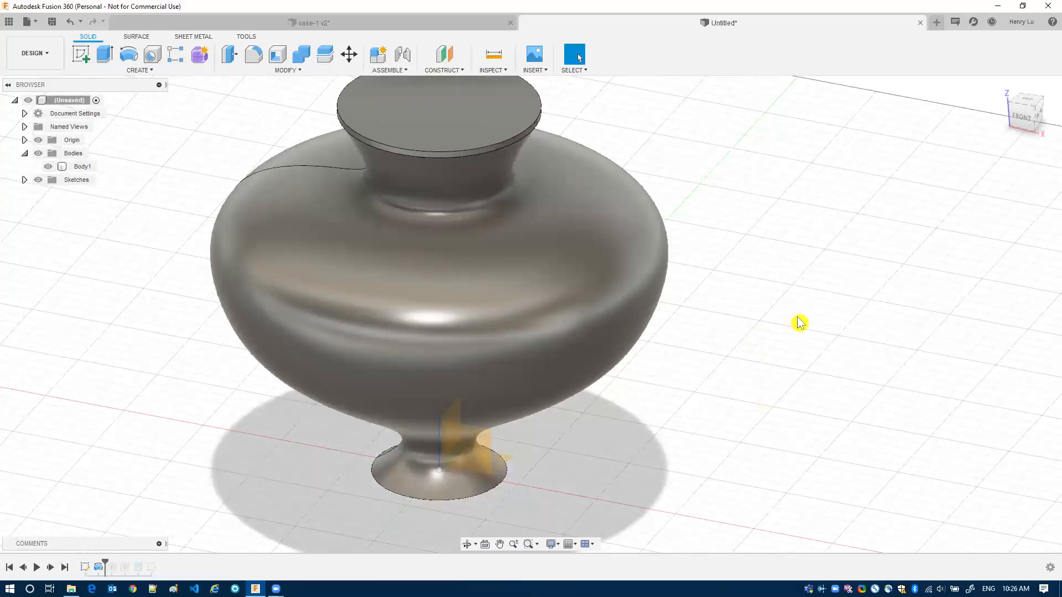
# - Shell the vase body with a 2.5 mm inside thickness, removing the flat top face of the neck
pyautogui.click(277, 59)
pyautogui.click(440, 127)
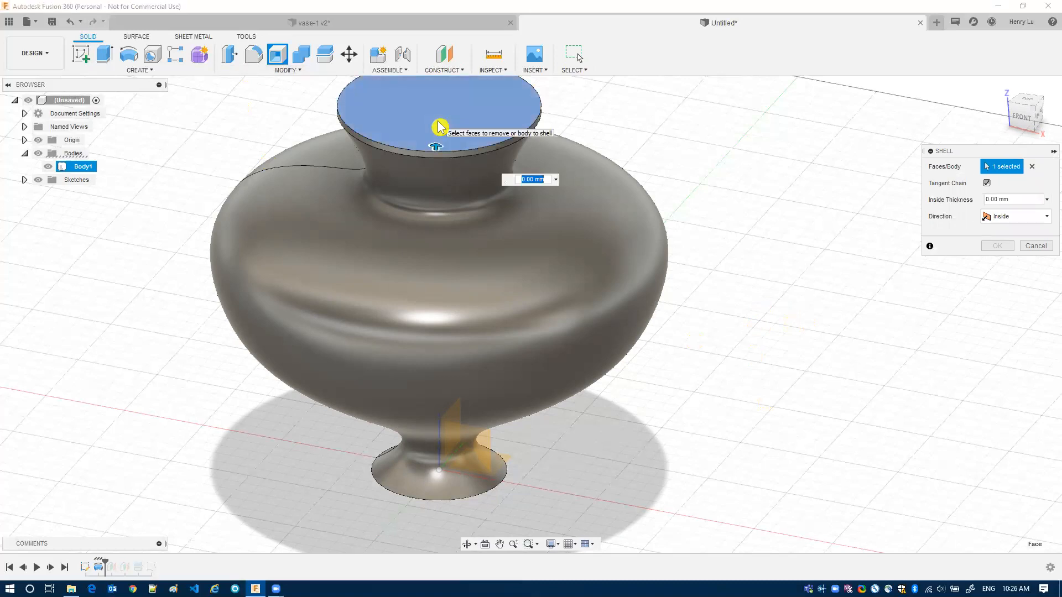
pyautogui.write('2')
pyautogui.press('Return')
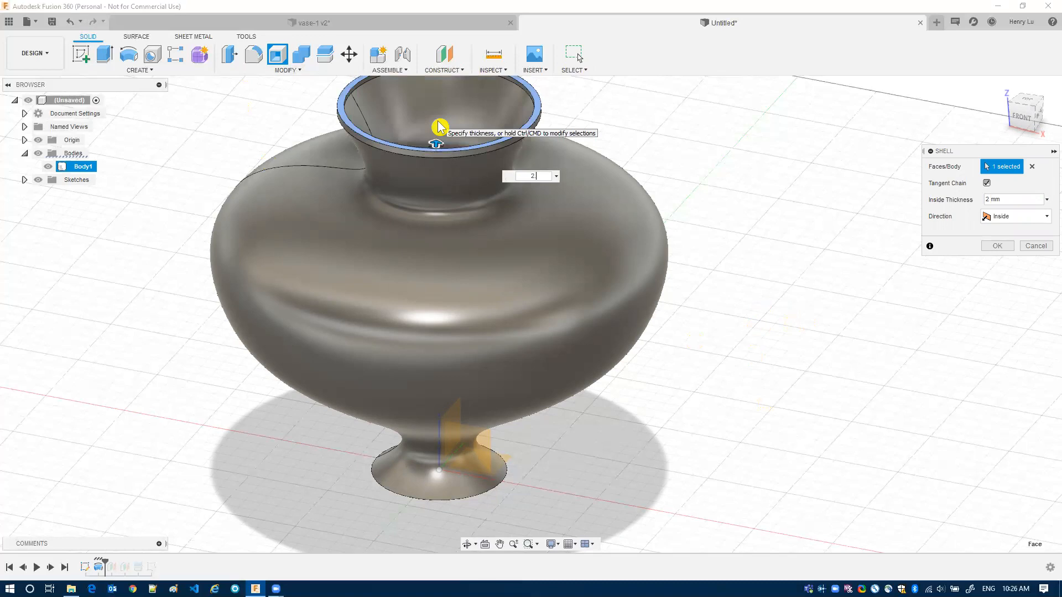
pyautogui.press('Return')
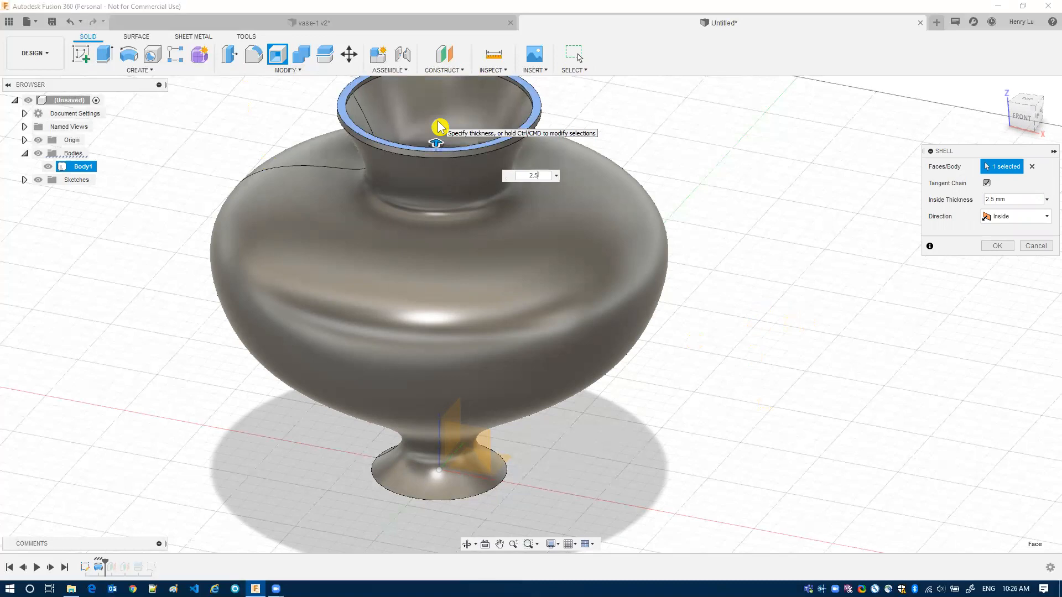
pyautogui.press('Return')
pyautogui.click(440, 127)
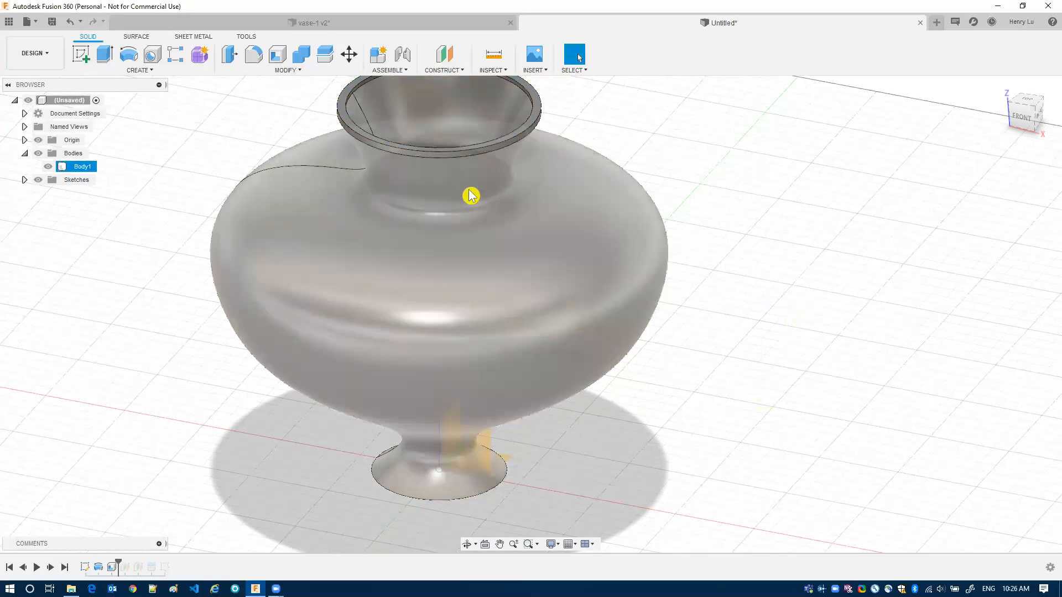
# - Examine the vase's wall with a section analysis through the XZ plane at 0 mm, and hide the section again
pyautogui.keyDown('shift'); pyautogui.moveTo(470, 191); pyautogui.dragTo(501, 181, button='middle'); pyautogui.keyUp('shift')
pyautogui.press('Escape')
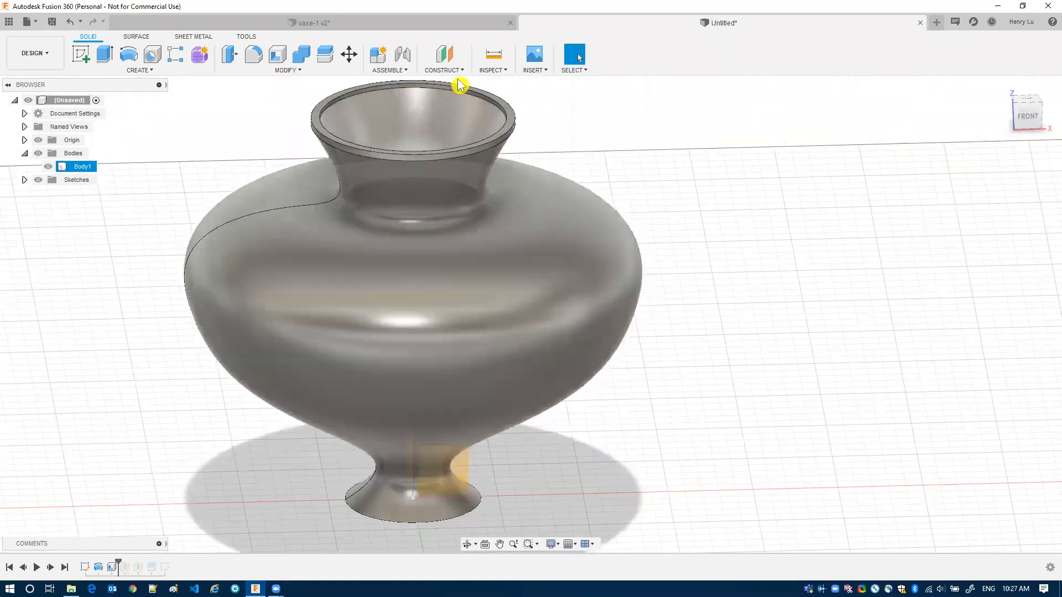
pyautogui.click(492, 70)
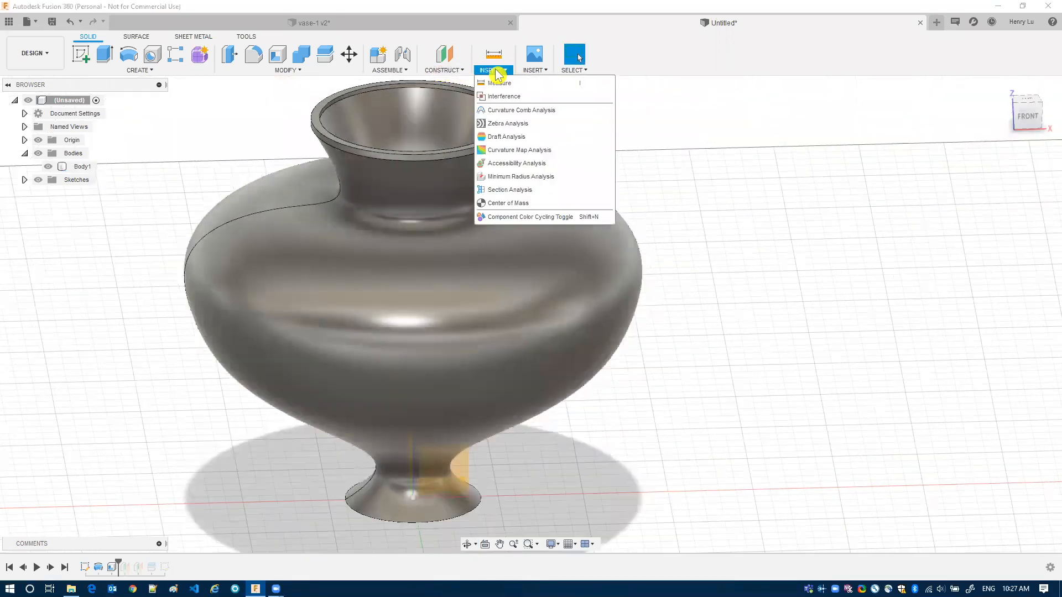
pyautogui.click(525, 189)
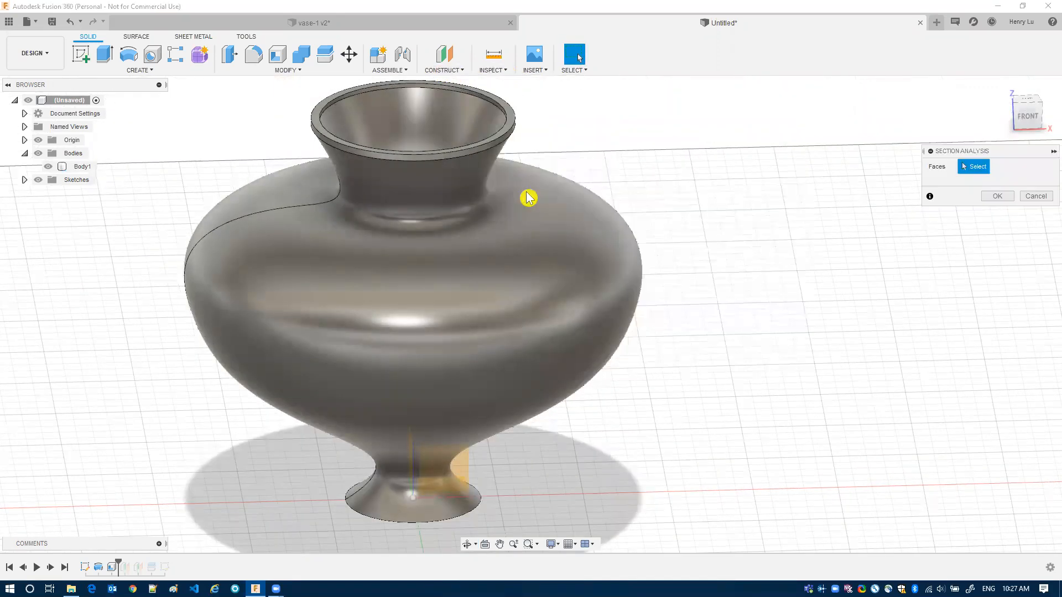
pyautogui.click(441, 475)
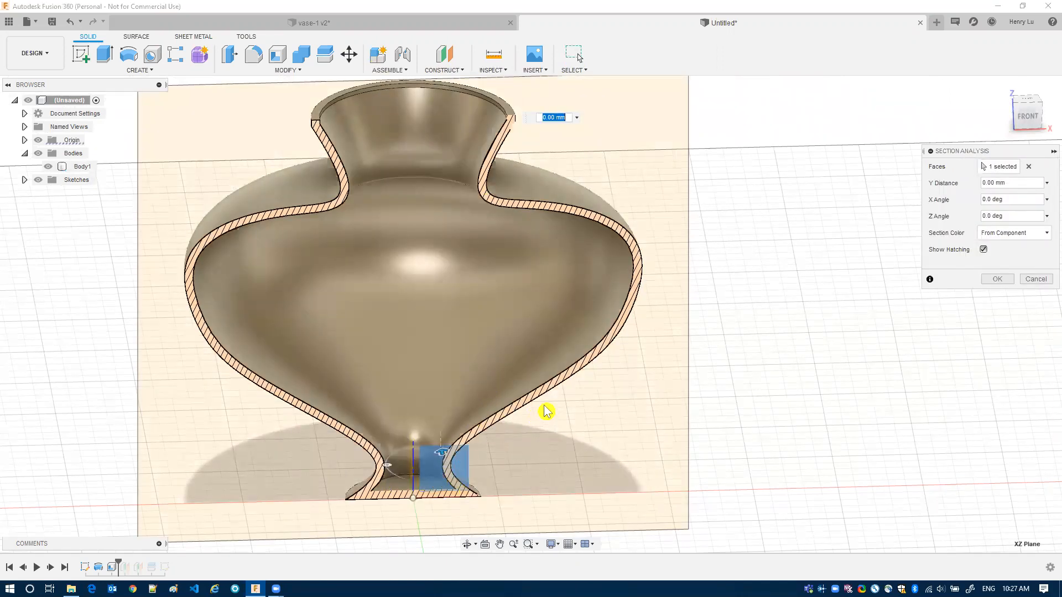
pyautogui.keyDown('shift'); pyautogui.moveTo(523, 407); pyautogui.dragTo(464, 459, button='middle'); pyautogui.keyUp('shift')
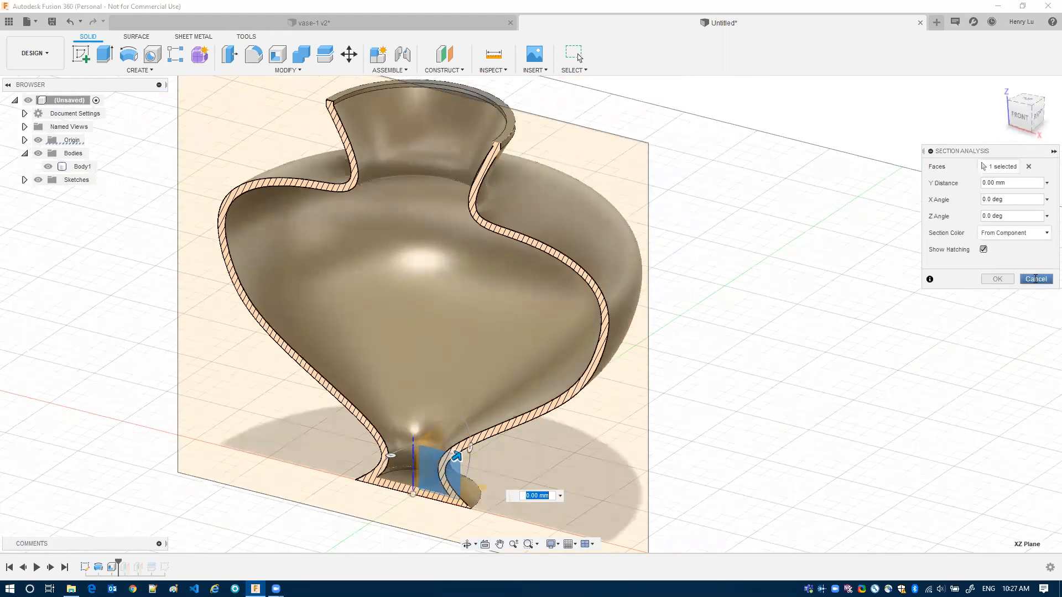
pyautogui.click(998, 279)
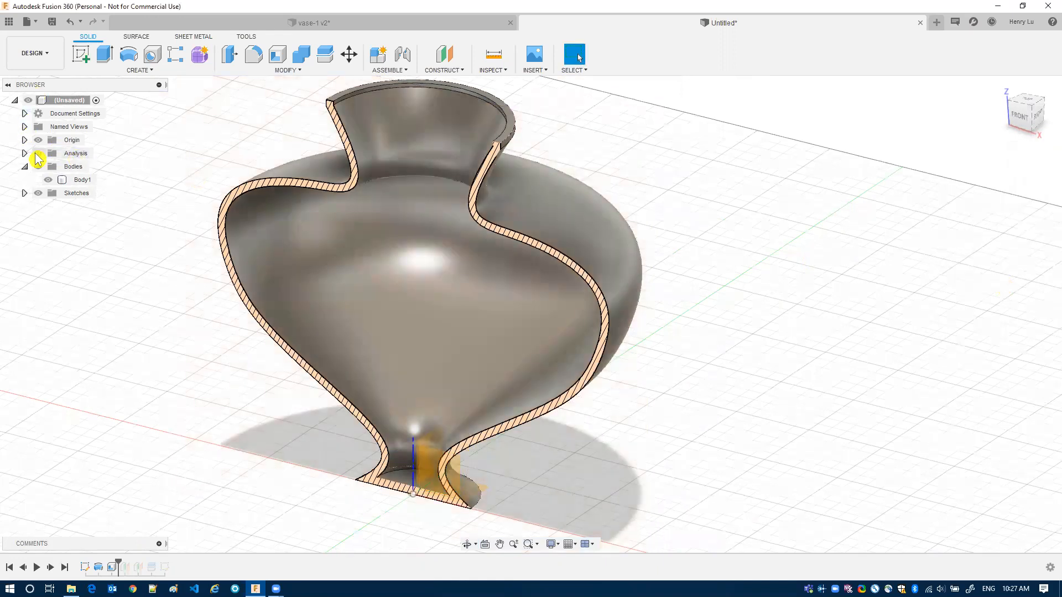
pyautogui.click(24, 153)
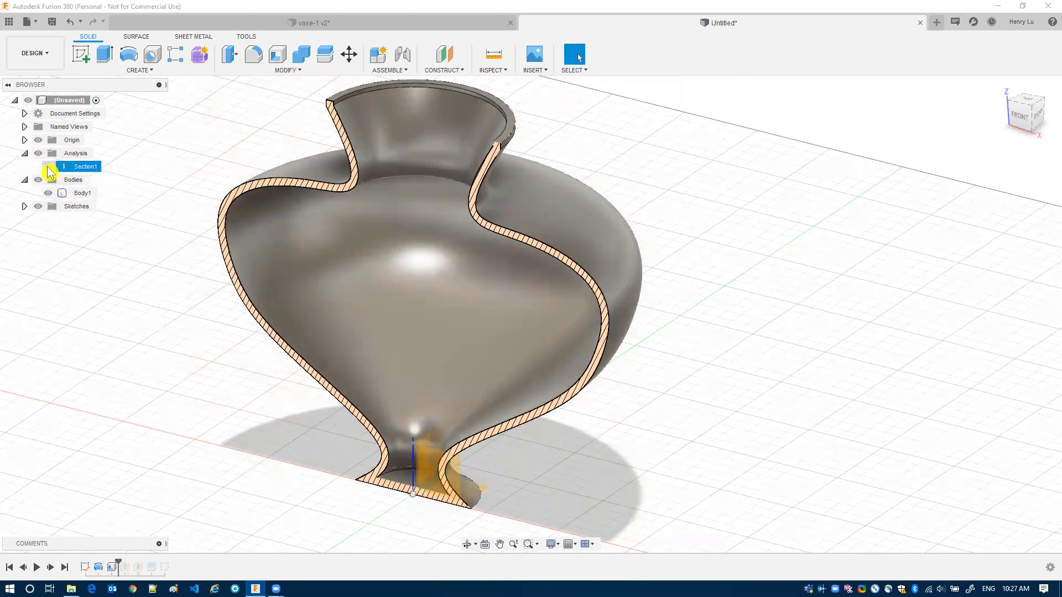
pyautogui.click(48, 167)
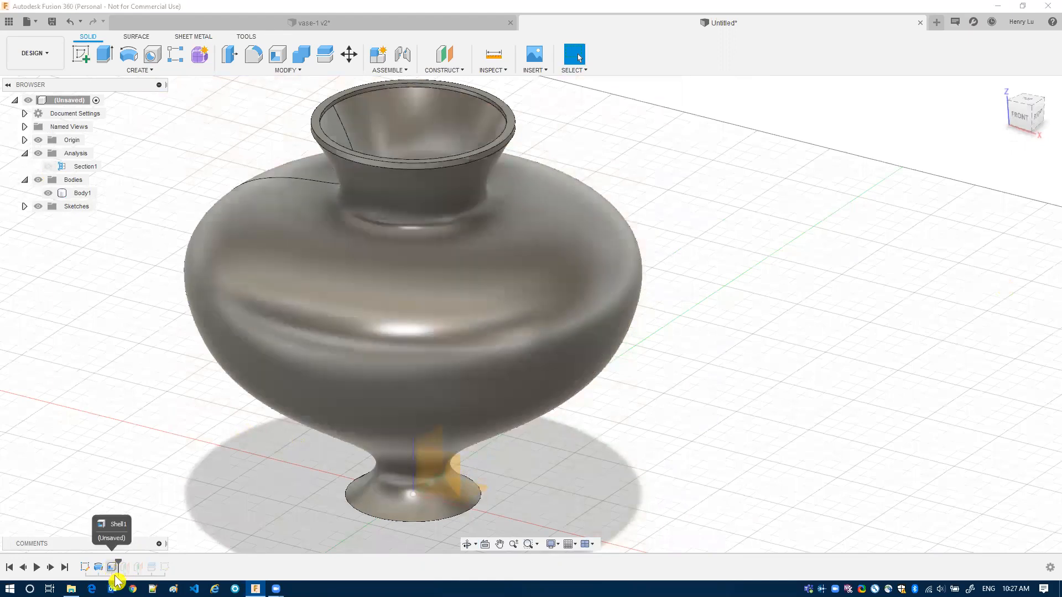
# - Roll the timeline forward to the end, past the strip sketch, and hide the vase's foot body
pyautogui.moveTo(118, 562); pyautogui.dragTo(171, 563)
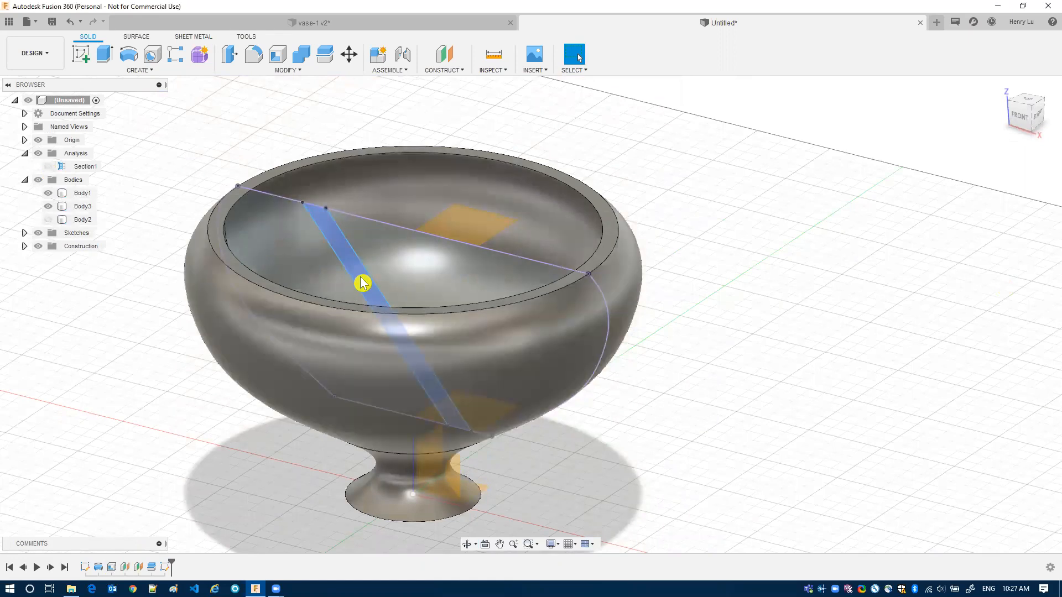
pyautogui.click(49, 193)
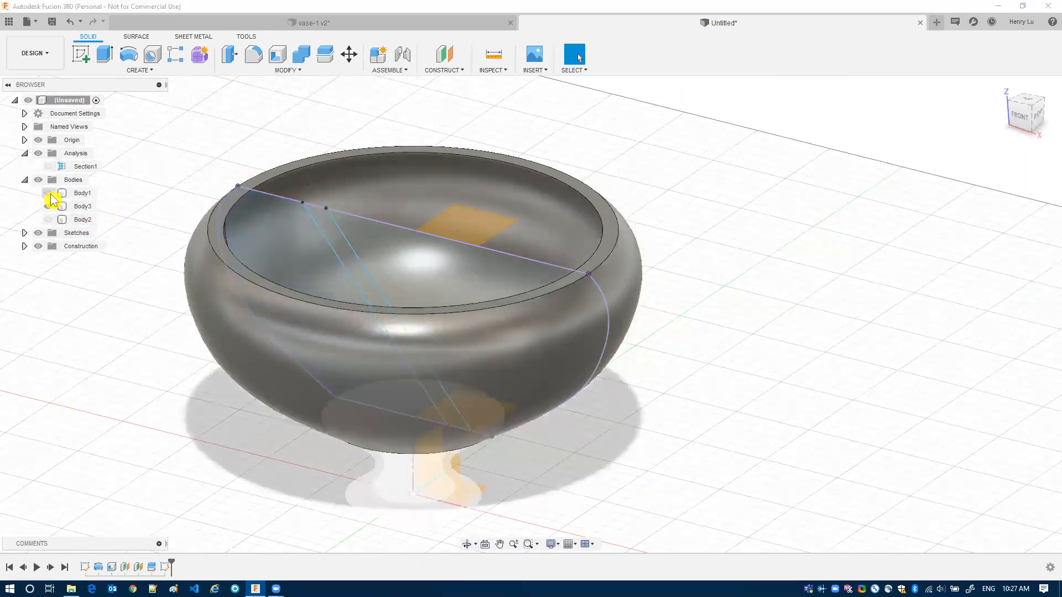
# - Extrude the diagonal strip profile symmetrically 105 mm with the Intersect operation, leaving only the strips of the vase's middle wall
pyautogui.click(364, 284)
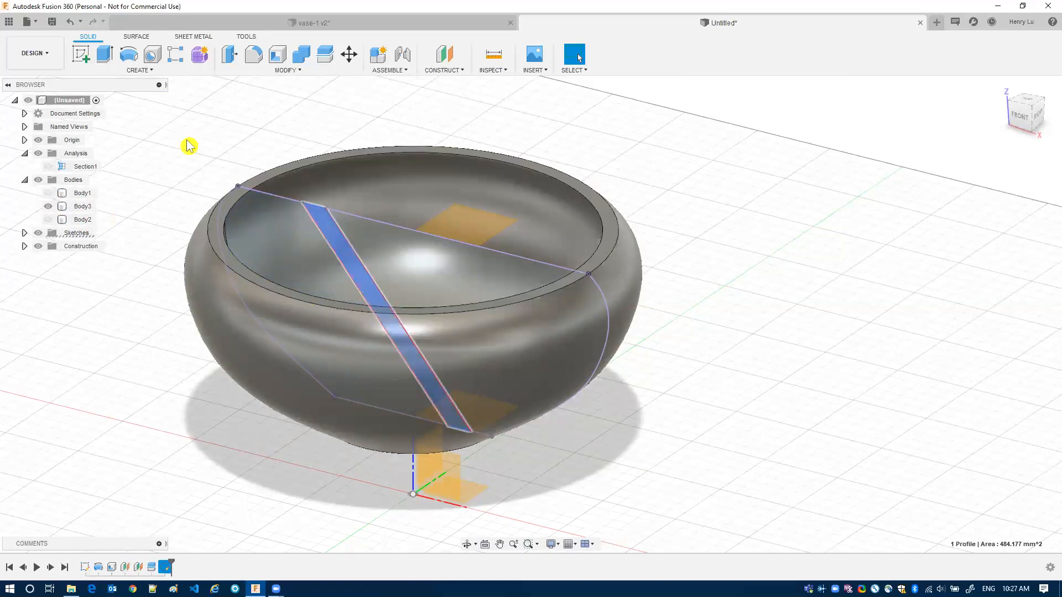
pyautogui.click(104, 55)
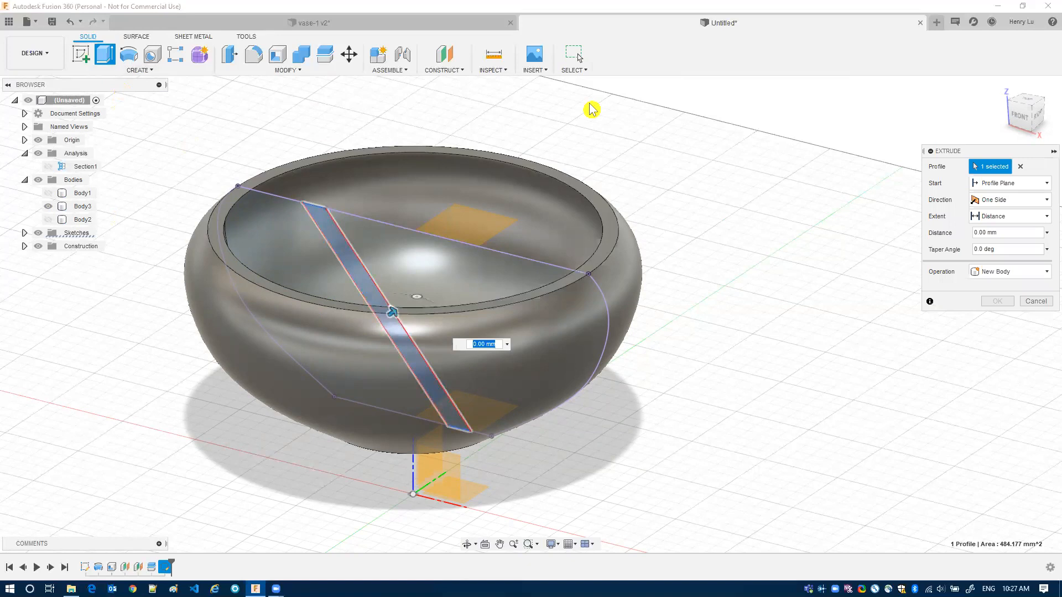
pyautogui.click(988, 204)
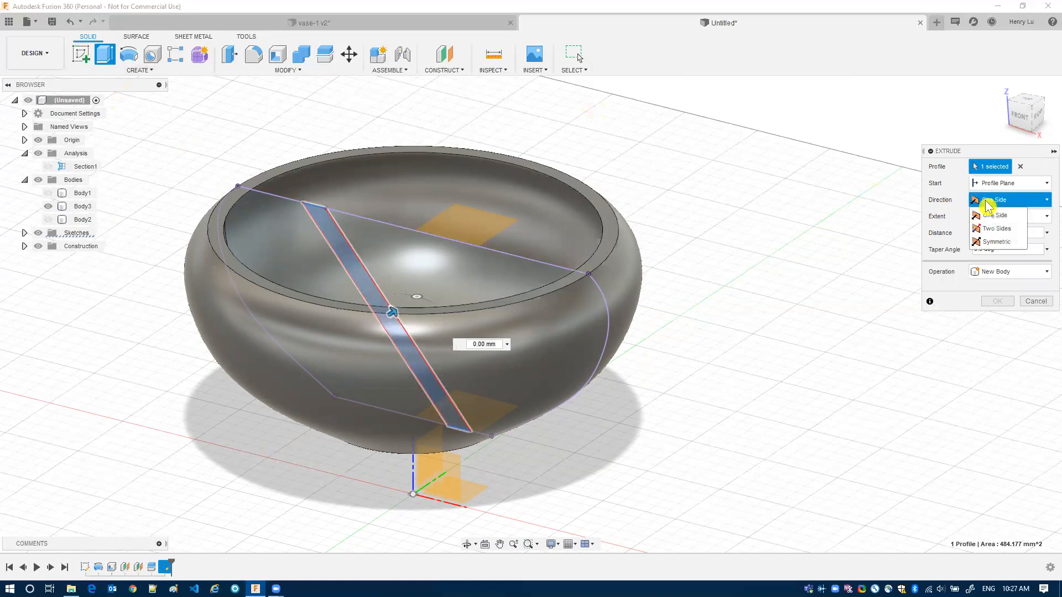
pyautogui.click(998, 242)
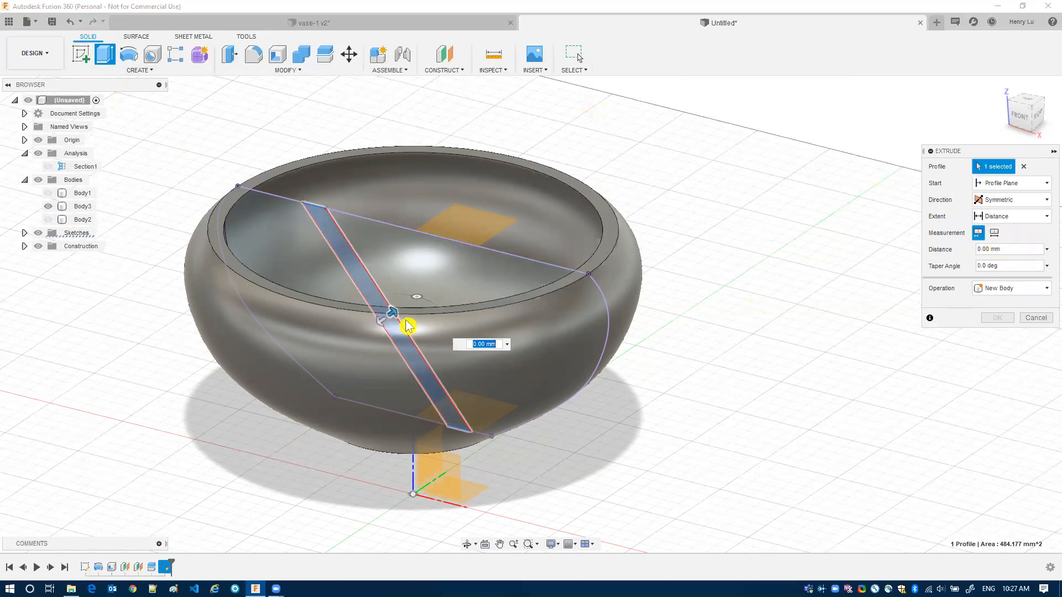
pyautogui.moveTo(392, 314); pyautogui.dragTo(621, 244)
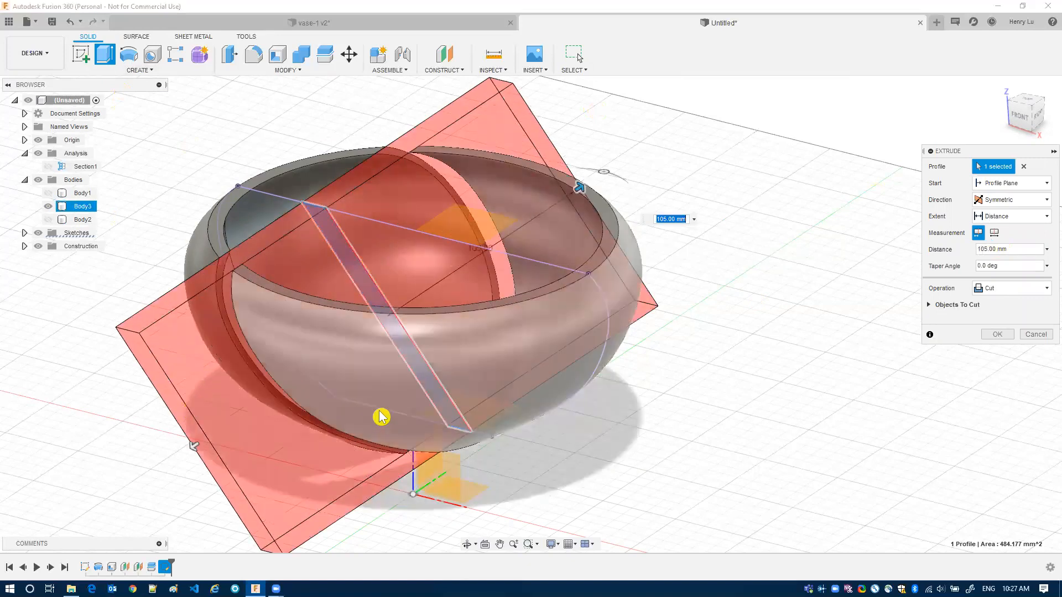
pyautogui.click(995, 287)
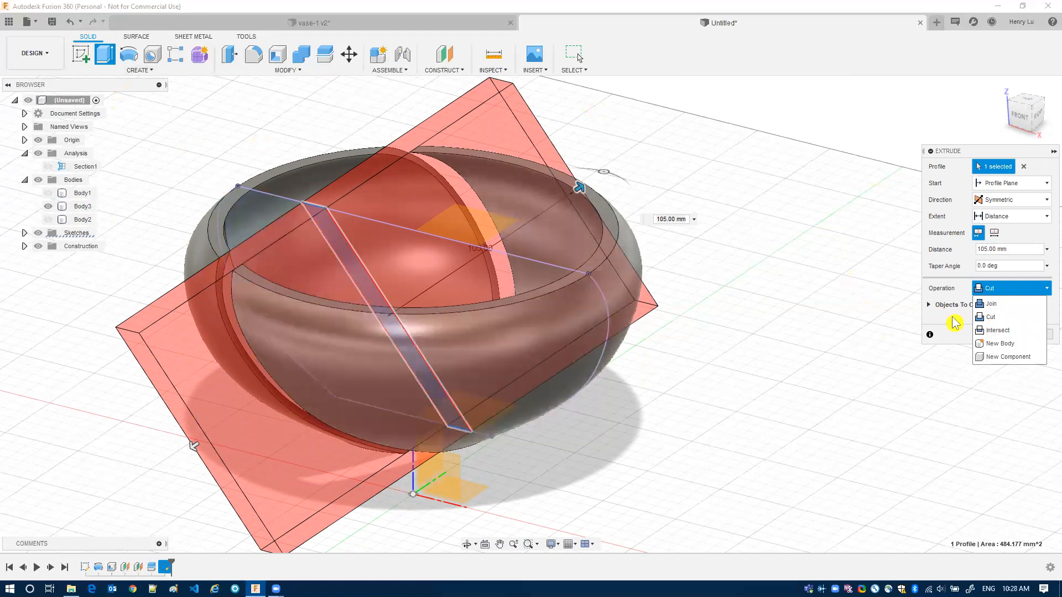
pyautogui.click(995, 330)
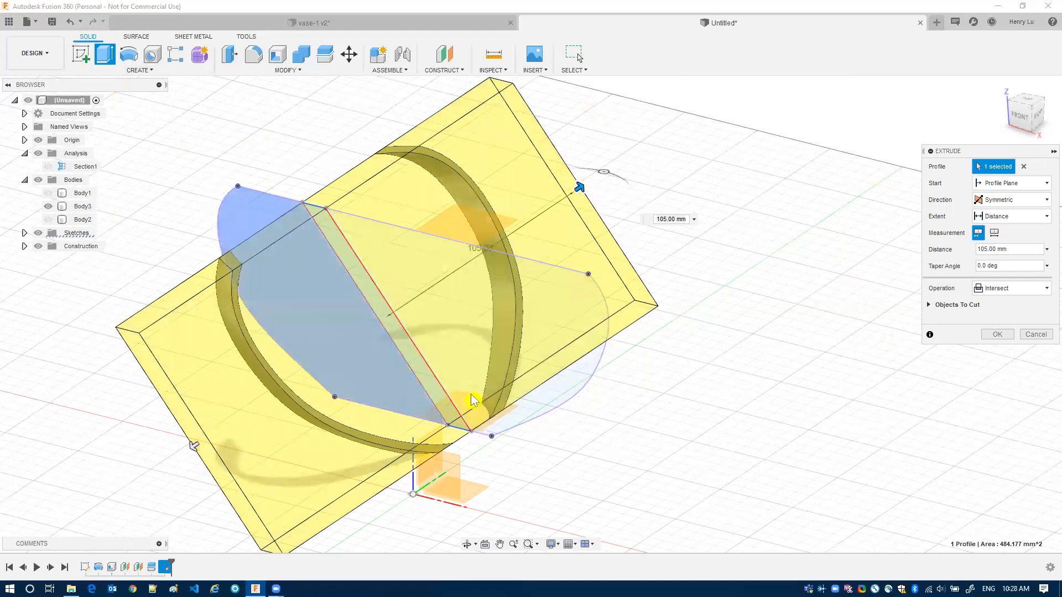
pyautogui.click(998, 334)
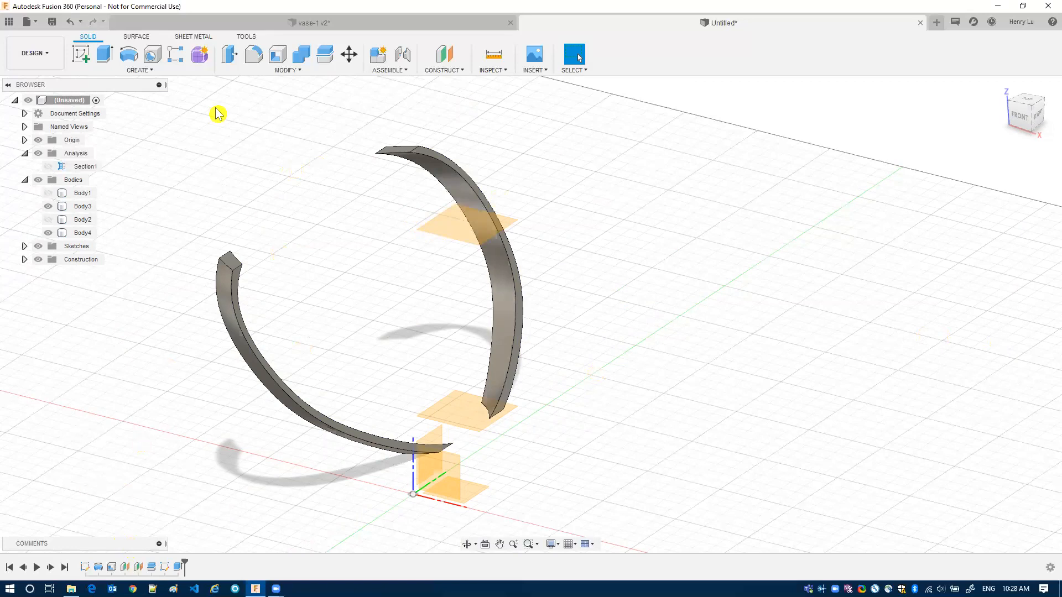
# - Examine the lattice of the finished vase in the vase-1 v2 design and return to the two strips in the untitled design
pyautogui.click(274, 25)
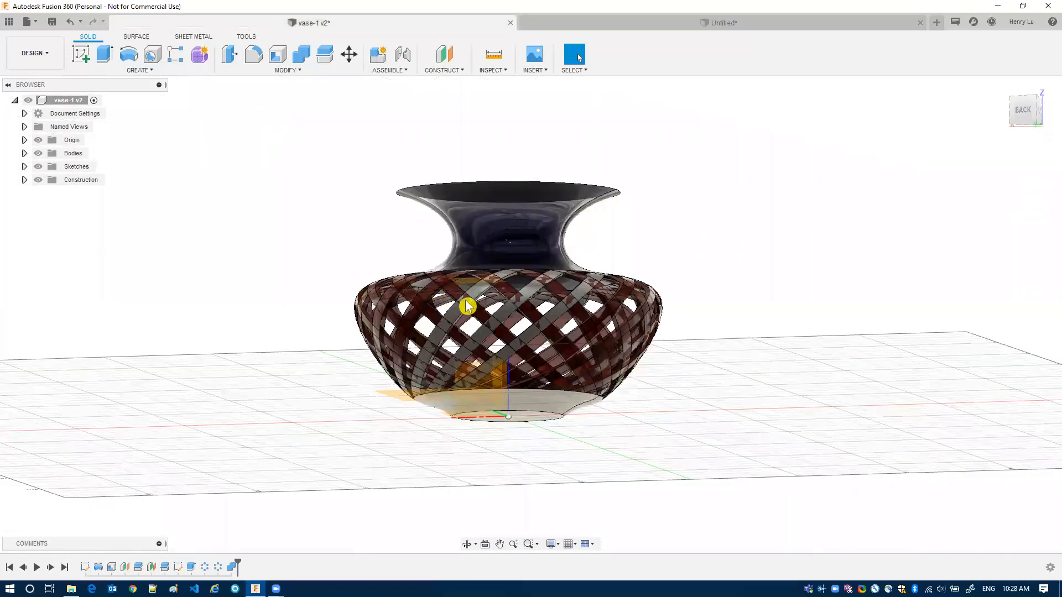
pyautogui.click(681, 28)
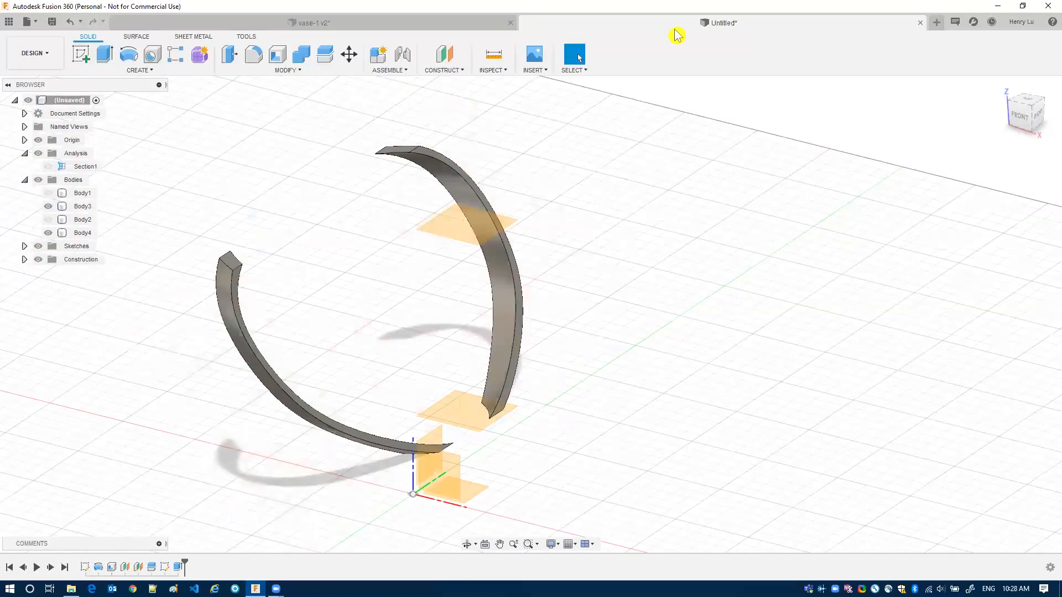
pyautogui.click(403, 154)
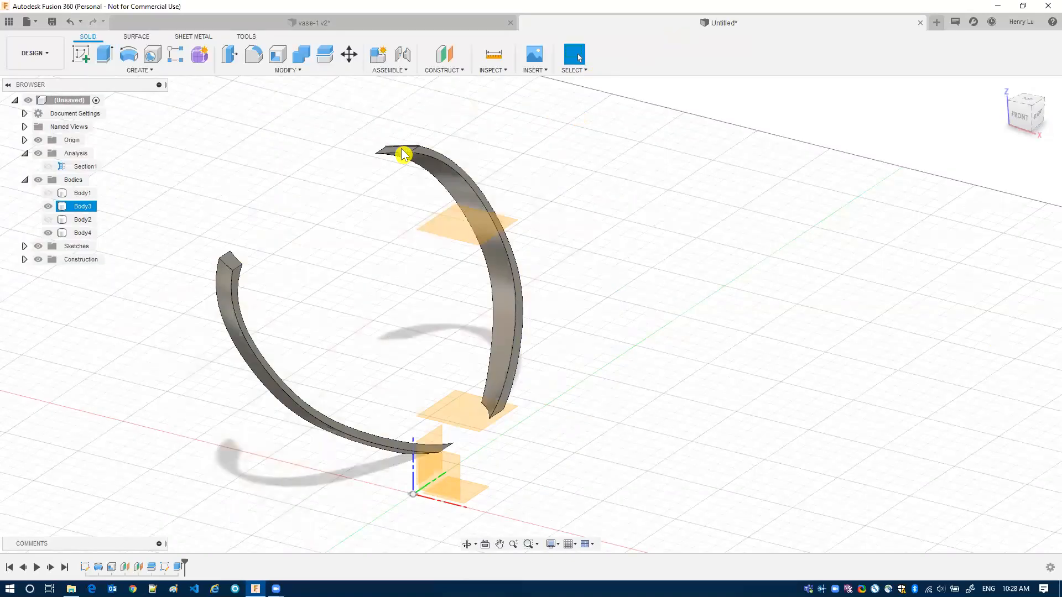
pyautogui.click(526, 199)
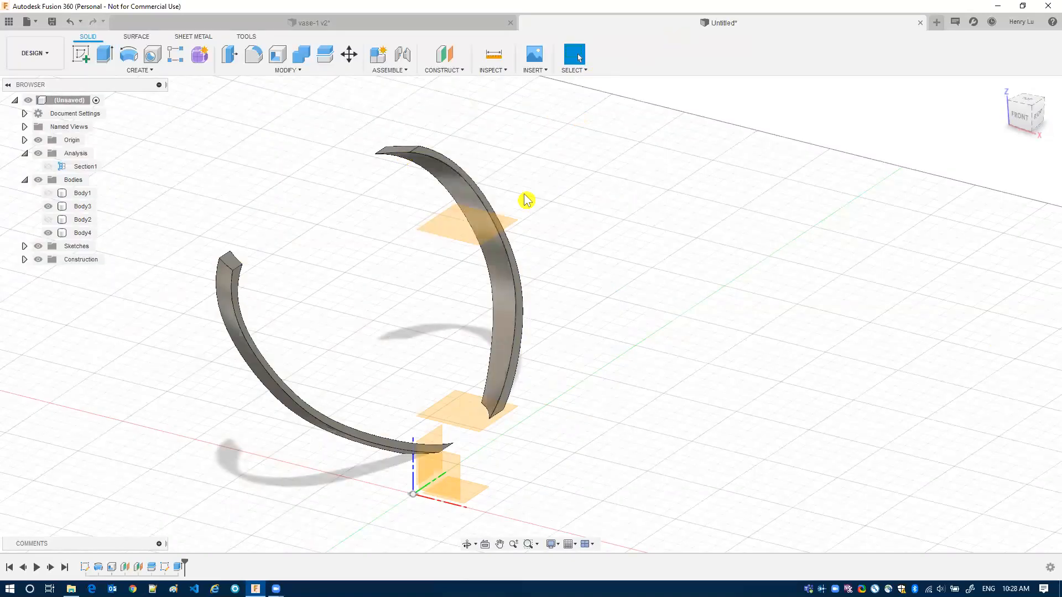
# - Set up a circular pattern of bodies with the front curved strip as the object and the vertical Z axis as its axis
pyautogui.click(137, 72)
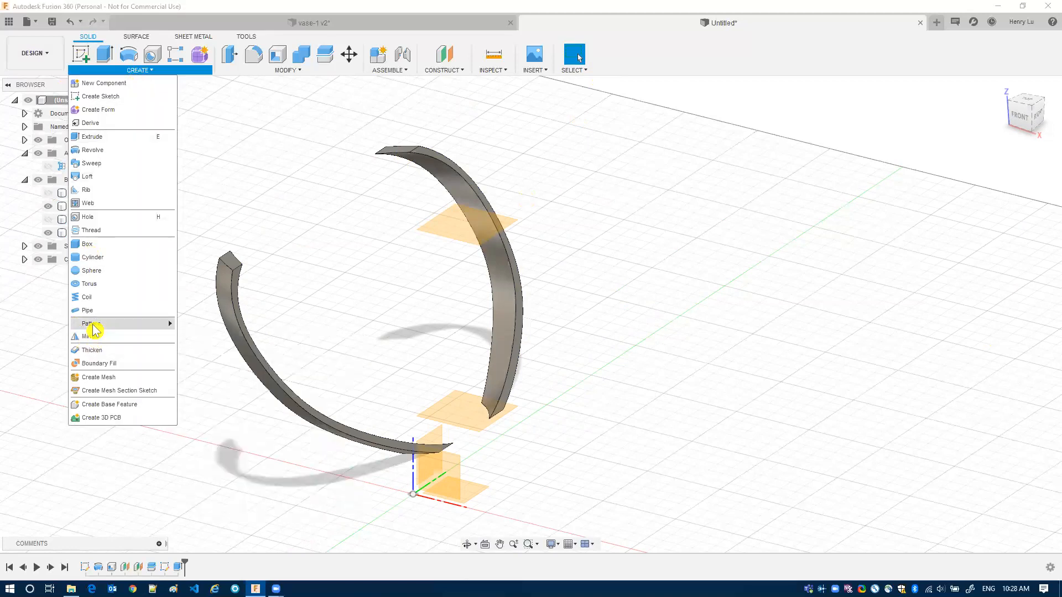
pyautogui.moveTo(94, 324)
pyautogui.click(187, 340)
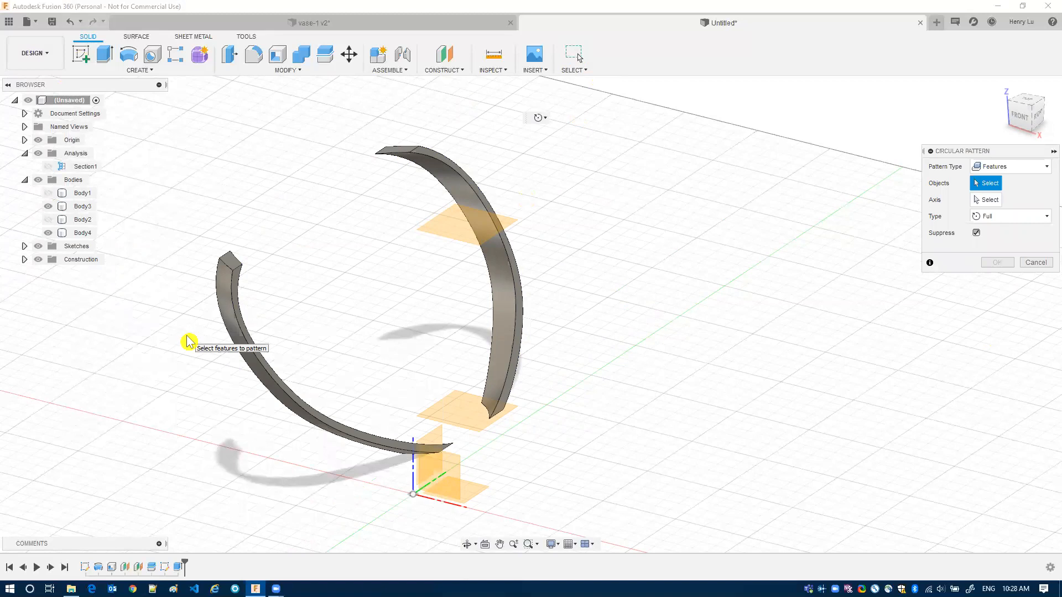
pyautogui.click(1005, 168)
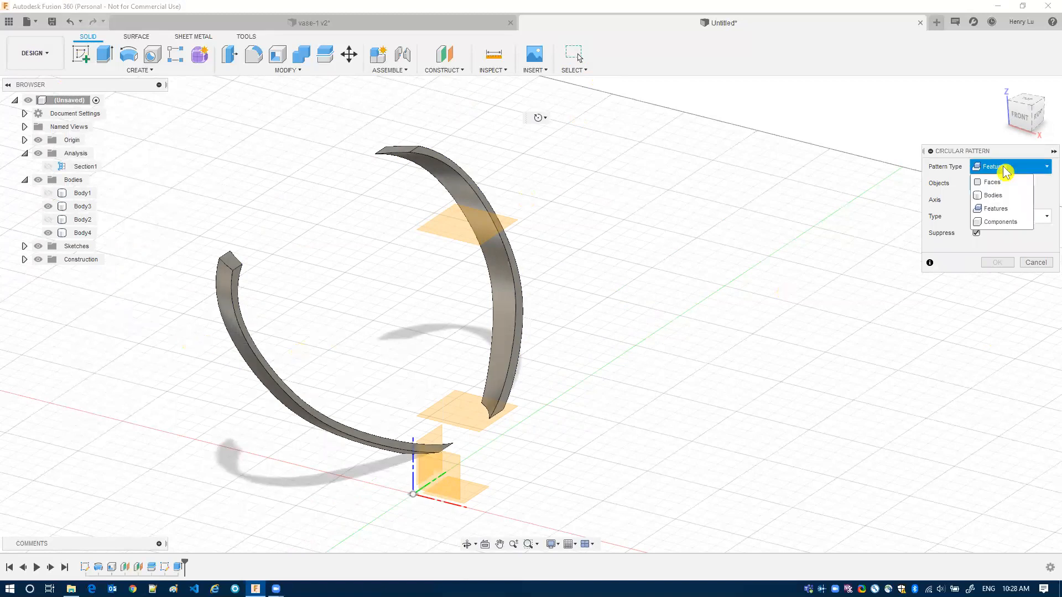
pyautogui.click(1008, 197)
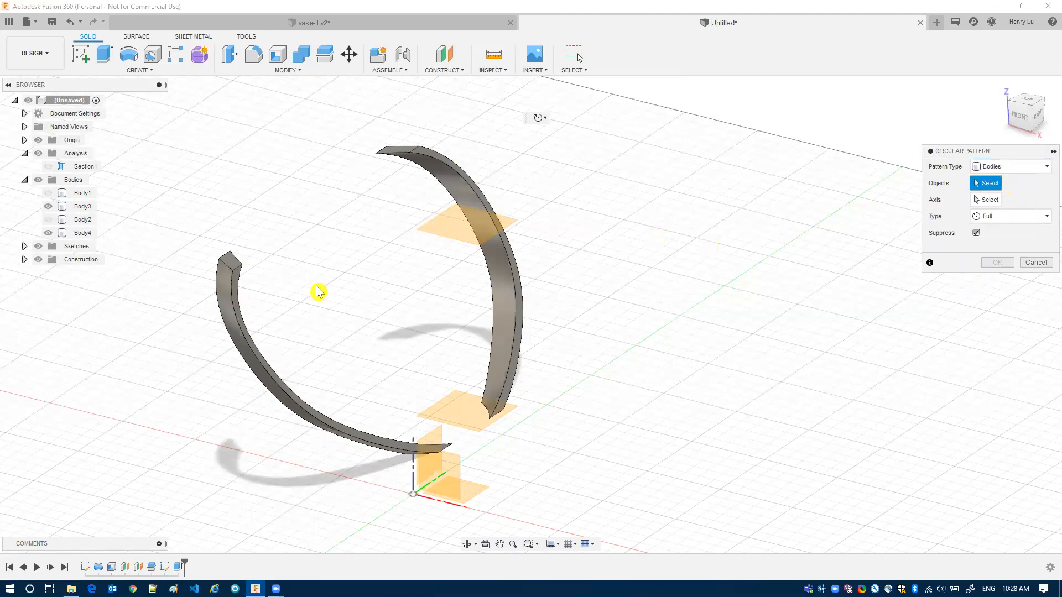
pyautogui.click(237, 325)
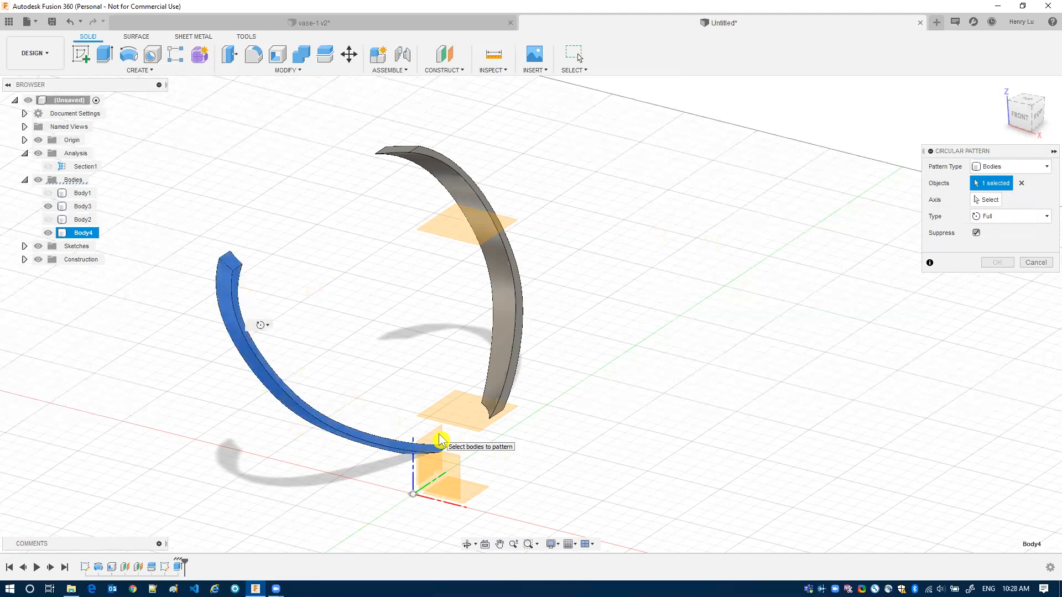
pyautogui.click(996, 200)
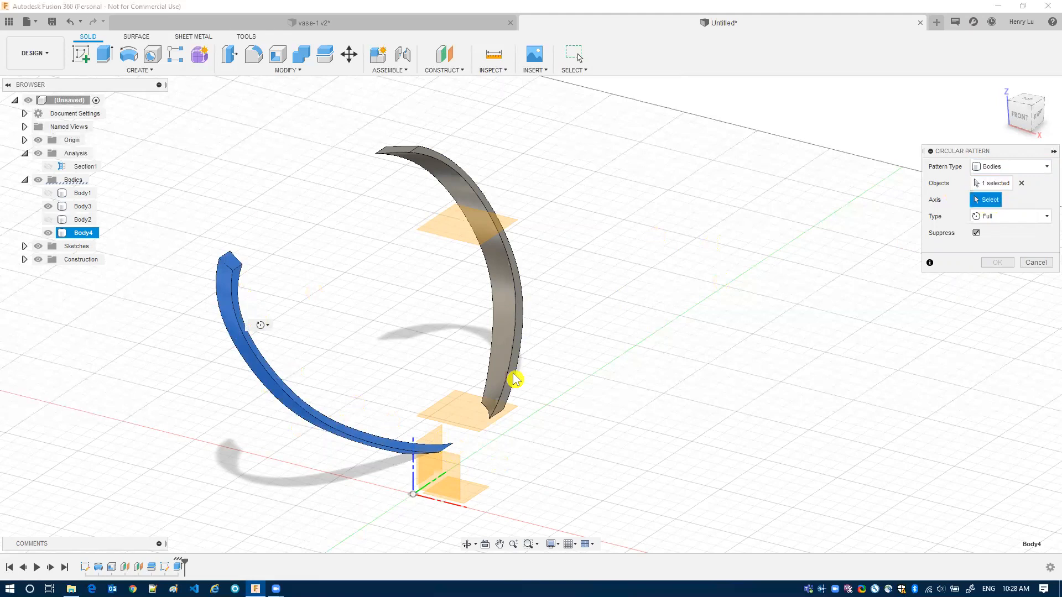
pyautogui.click(410, 480)
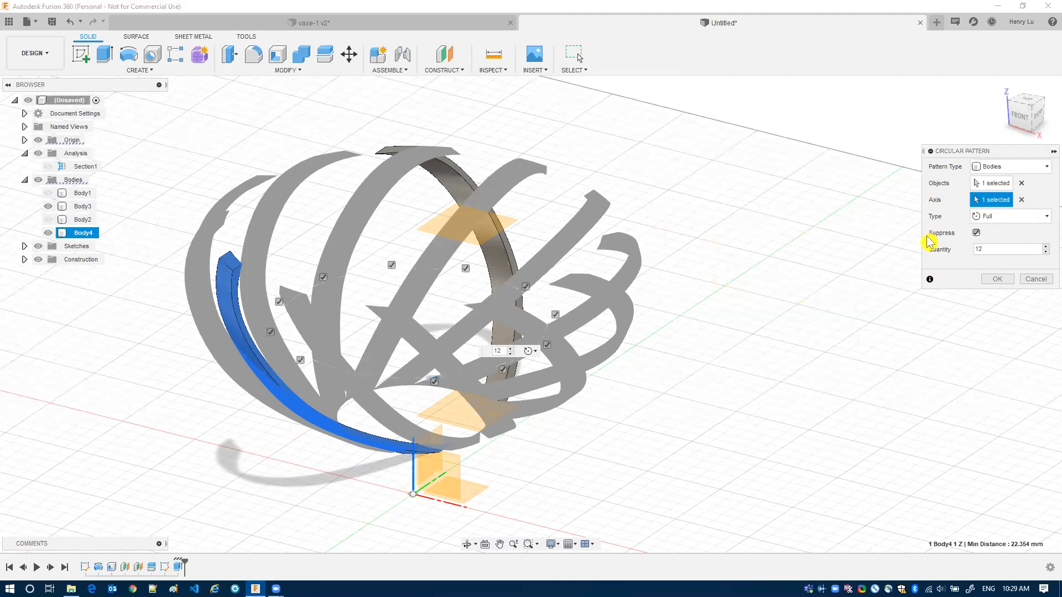
# - Set the circular pattern's quantity to 18 over the full circle and create the strip copies
pyautogui.moveTo(671, 230)
pyautogui.keyDown('shift'); pyautogui.mouseDown(button='middle')
pyautogui.moveTo(673, 287)
pyautogui.moveTo(676, 218)
pyautogui.mouseUp(button='middle'); pyautogui.keyUp('shift')
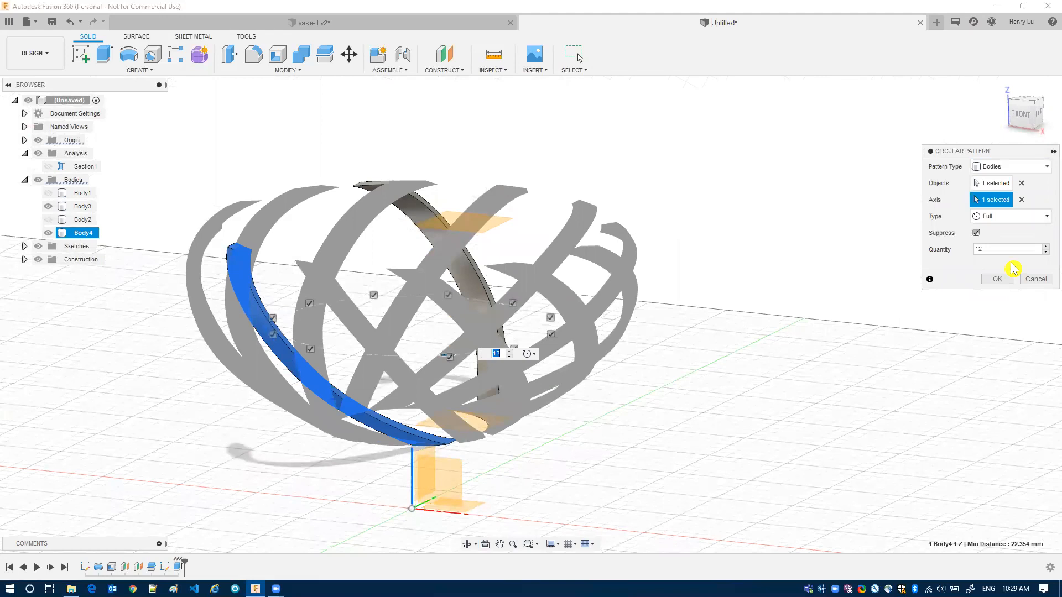
pyautogui.moveTo(985, 249); pyautogui.dragTo(973, 253)
pyautogui.doubleClick(975, 249)
pyautogui.write('19')
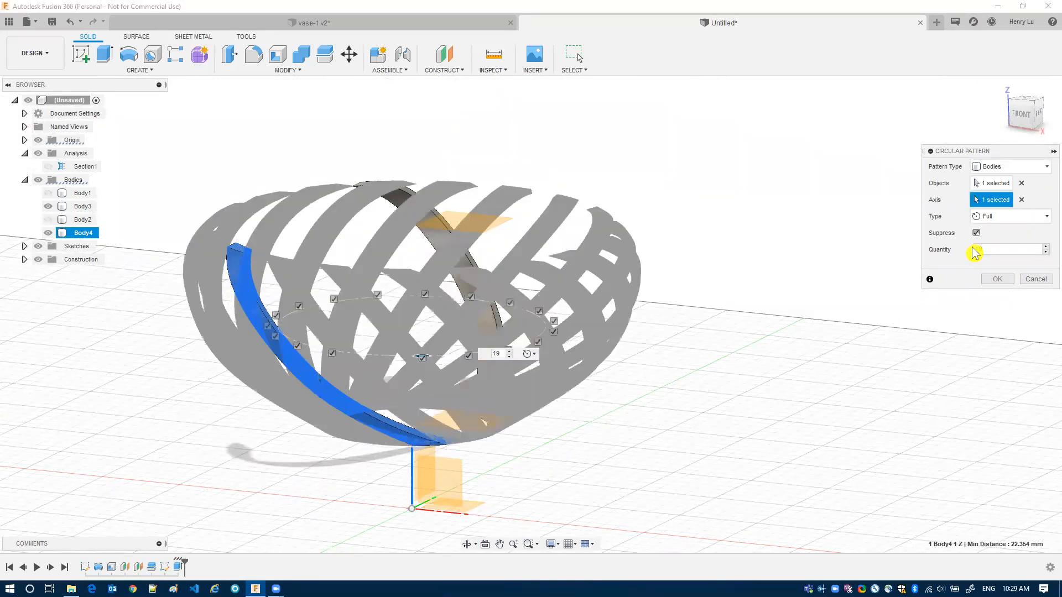
pyautogui.press('BackSpace')
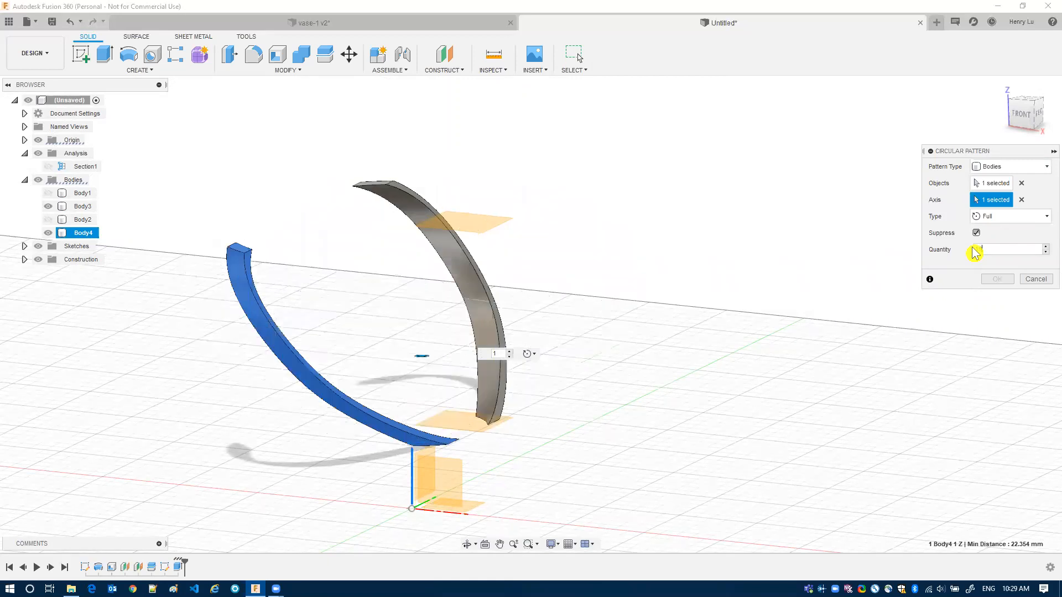
pyautogui.write('8')
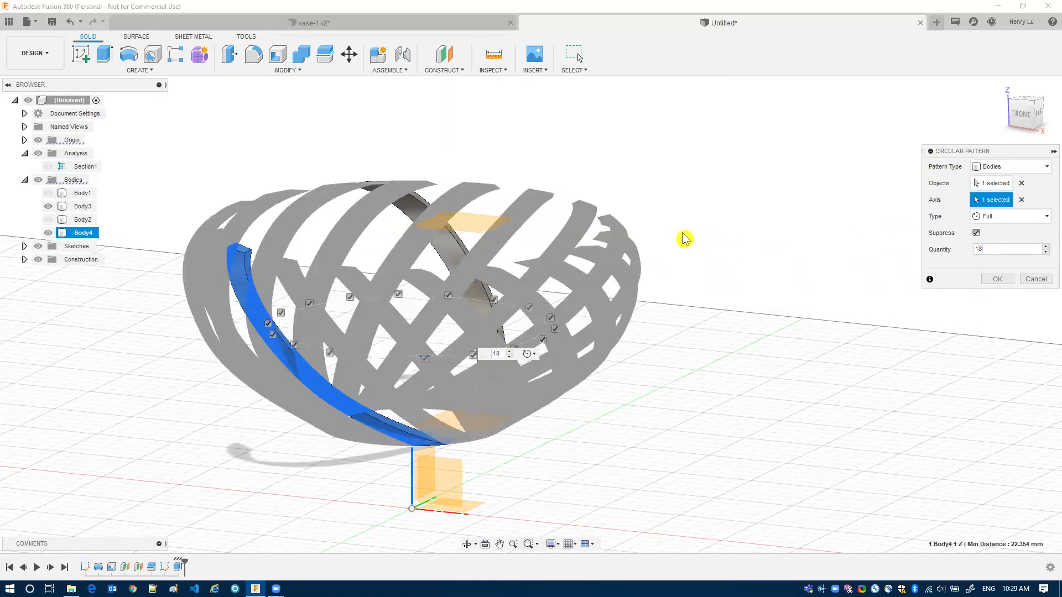
pyautogui.keyDown('shift'); pyautogui.moveTo(577, 264); pyautogui.dragTo(554, 282, button='middle'); pyautogui.keyUp('shift')
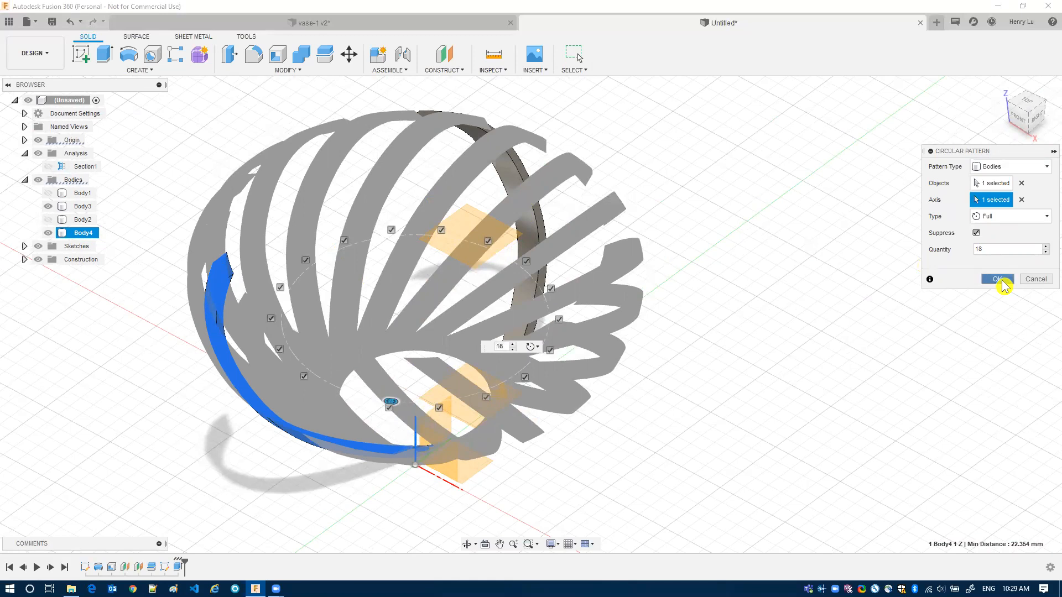
pyautogui.click(998, 279)
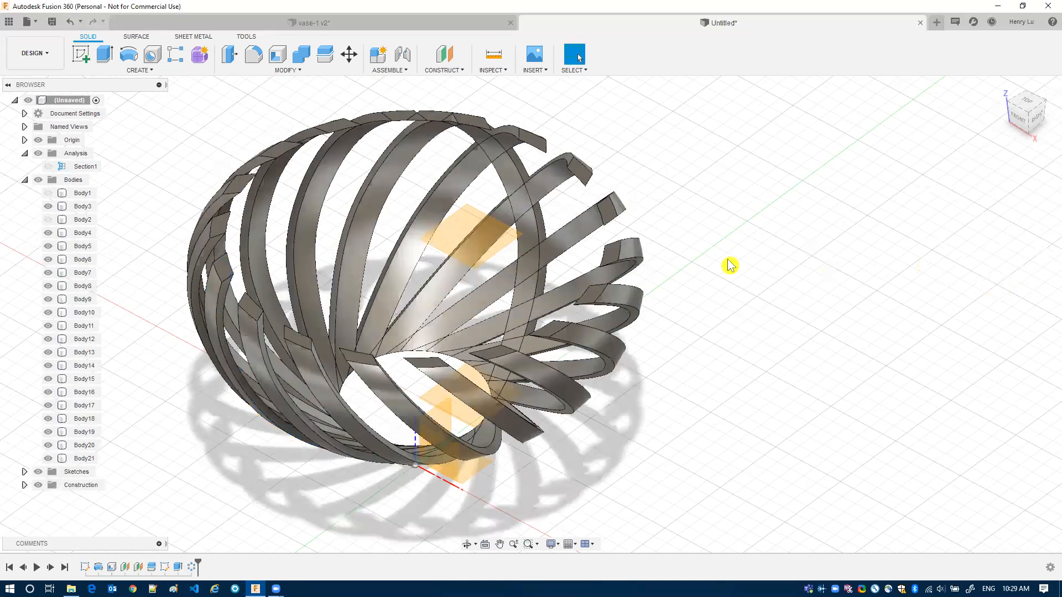
# - Pattern the opposite-leaning strip body around the Z axis with a full circular pattern of 18 to complete the crossing lattice
pyautogui.keyDown('shift'); pyautogui.moveTo(657, 256); pyautogui.dragTo(541, 230, button='middle'); pyautogui.keyUp('shift')
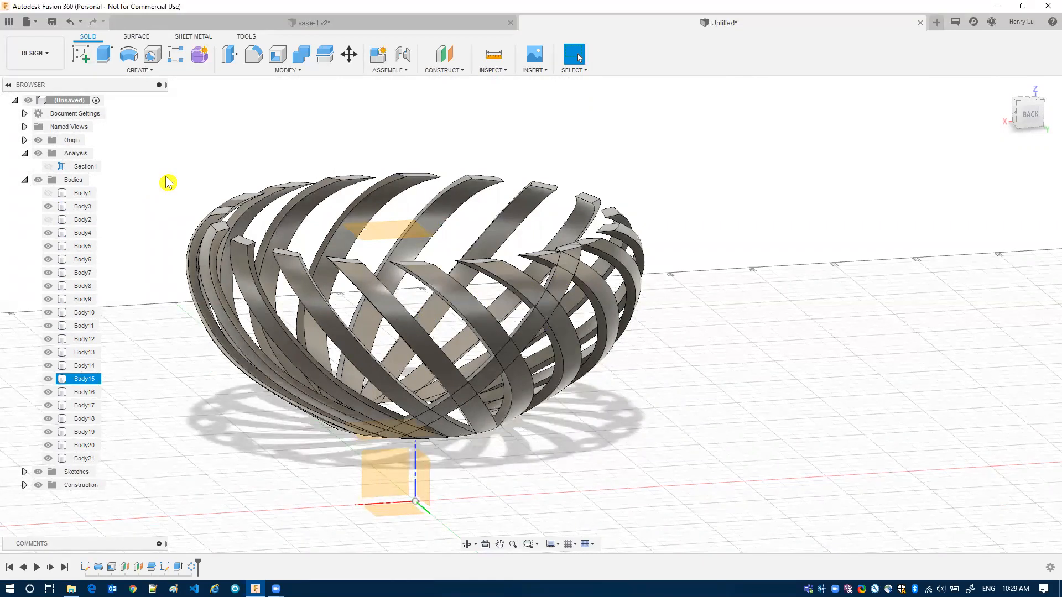
pyautogui.click(153, 73)
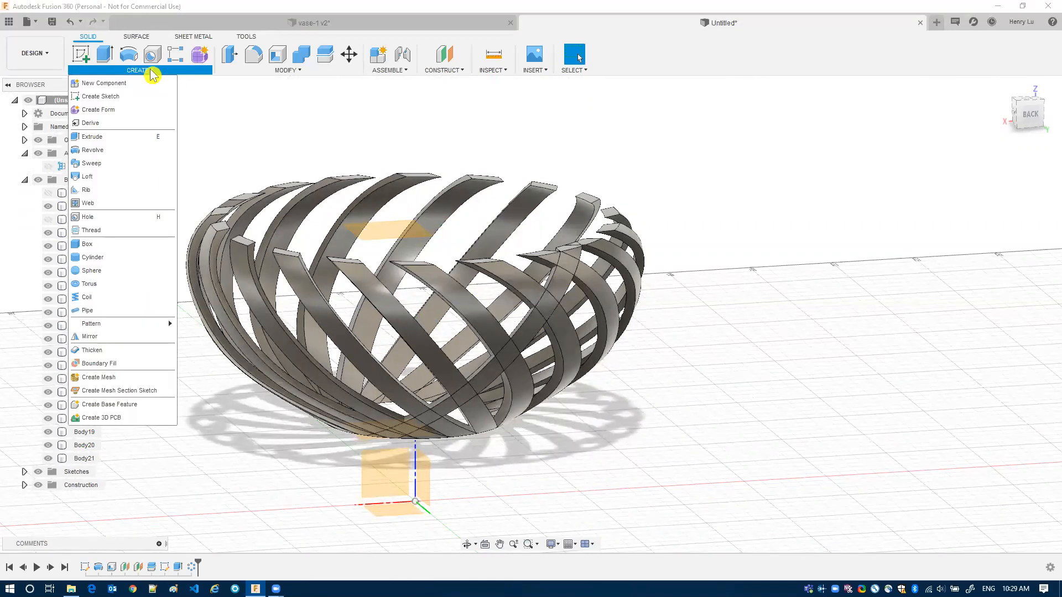
pyautogui.moveTo(158, 327)
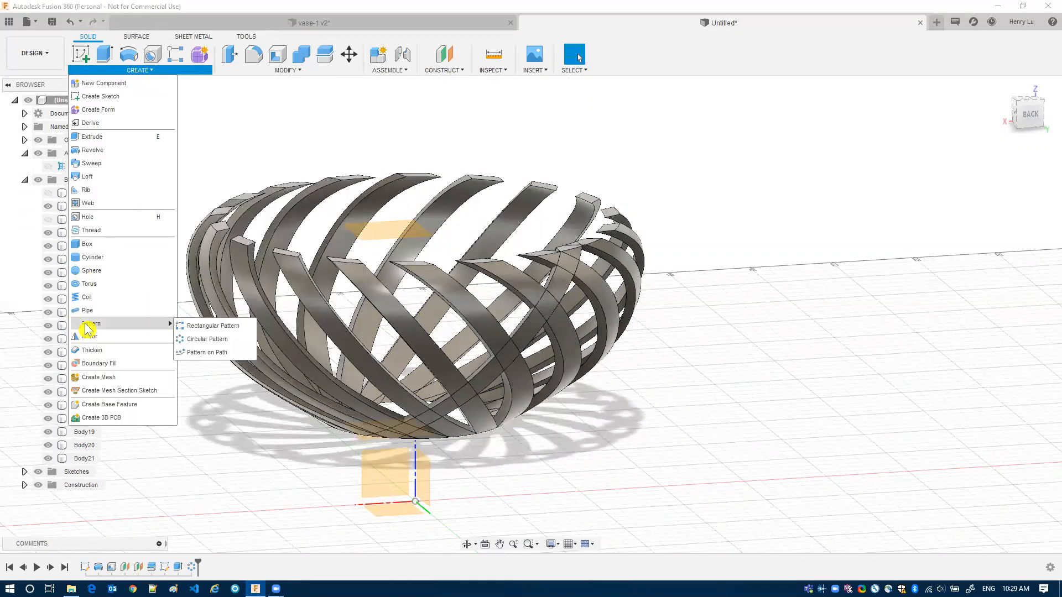
pyautogui.click(195, 343)
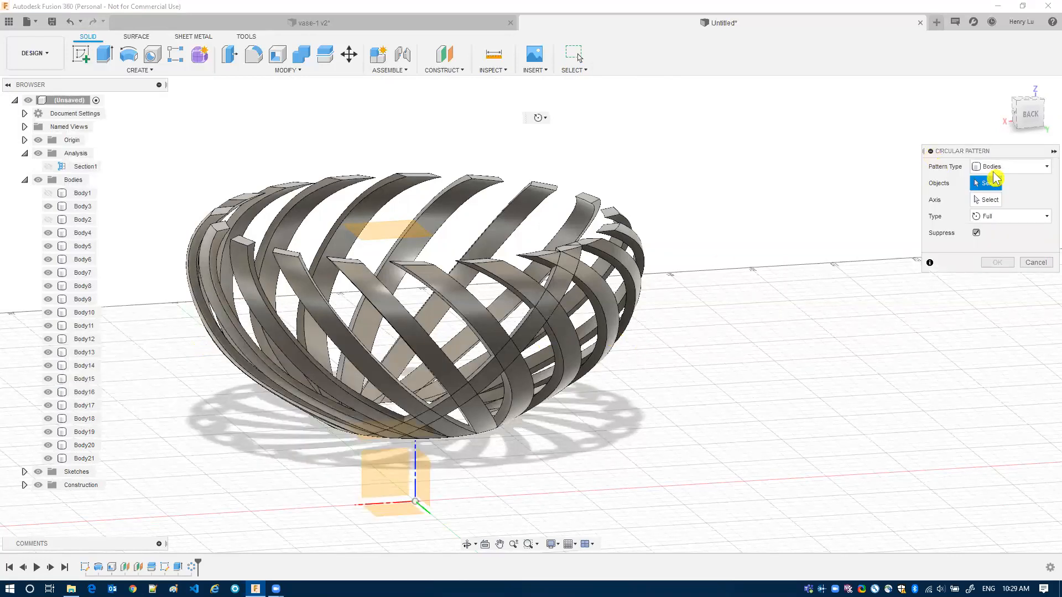
pyautogui.click(558, 293)
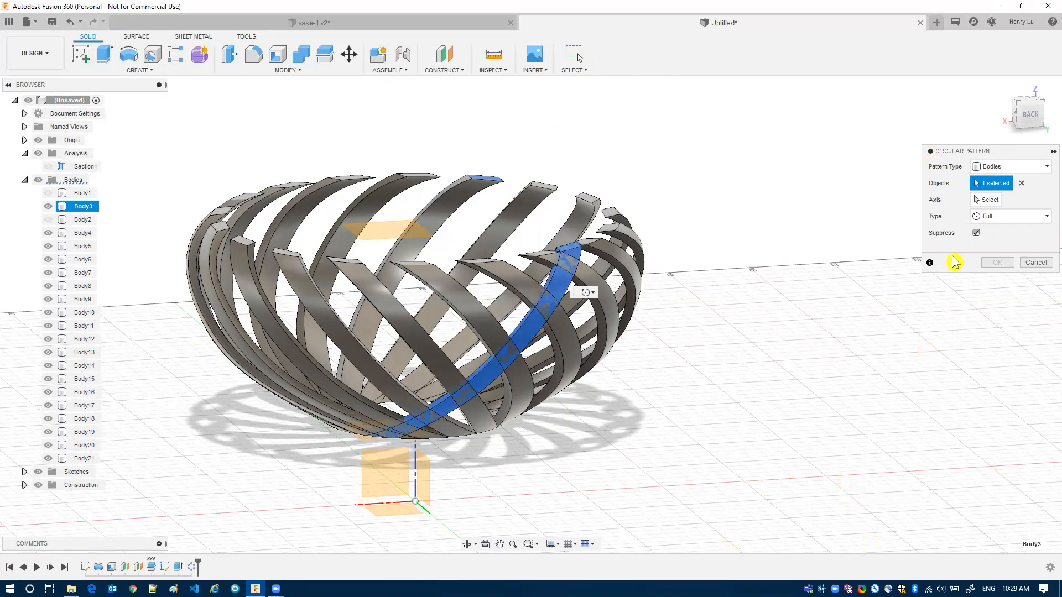
pyautogui.click(988, 201)
pyautogui.click(416, 479)
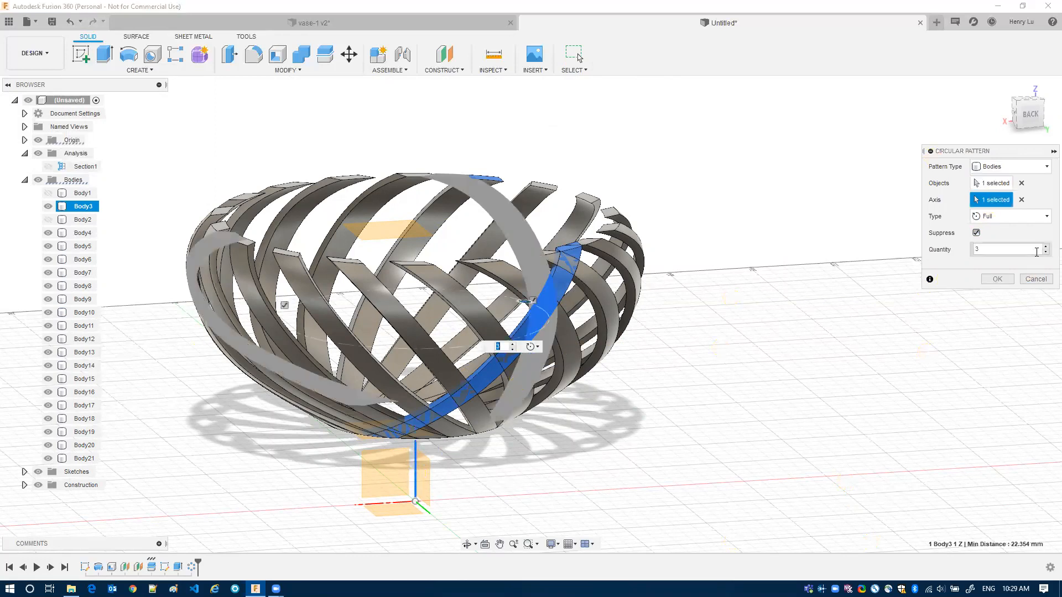
pyautogui.click(972, 254)
pyautogui.write('18')
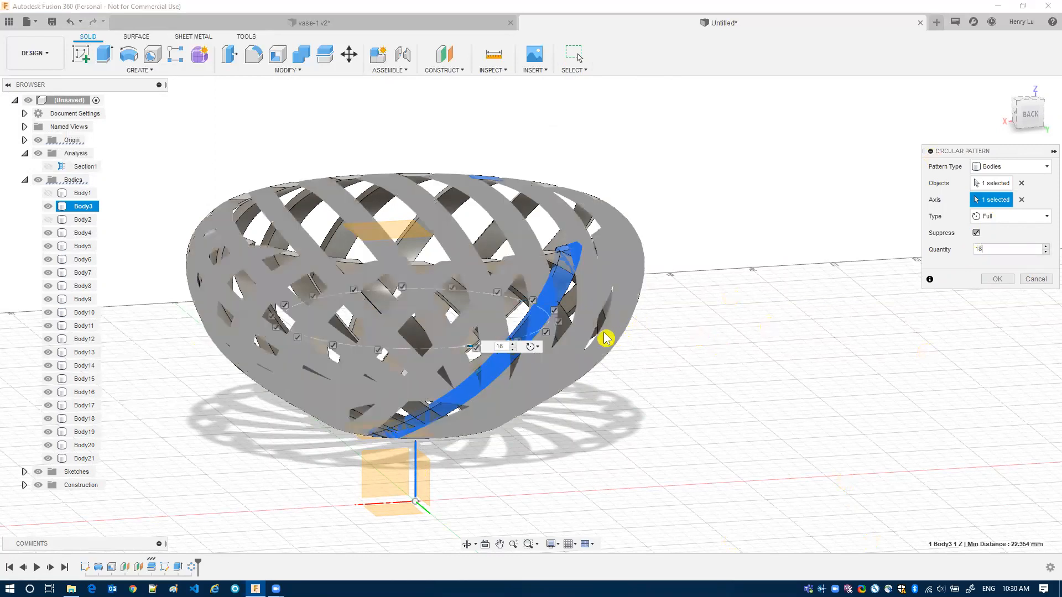
pyautogui.moveTo(545, 323)
pyautogui.keyDown('shift'); pyautogui.mouseDown(button='middle')
pyautogui.moveTo(560, 327)
pyautogui.moveTo(558, 319)
pyautogui.mouseUp(button='middle'); pyautogui.keyUp('shift')
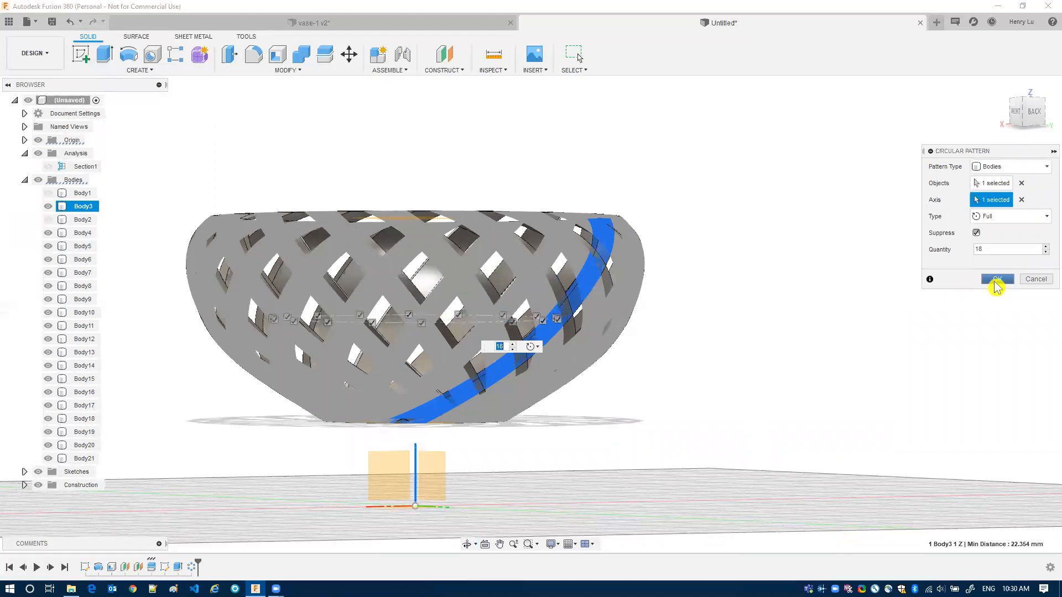
pyautogui.click(997, 280)
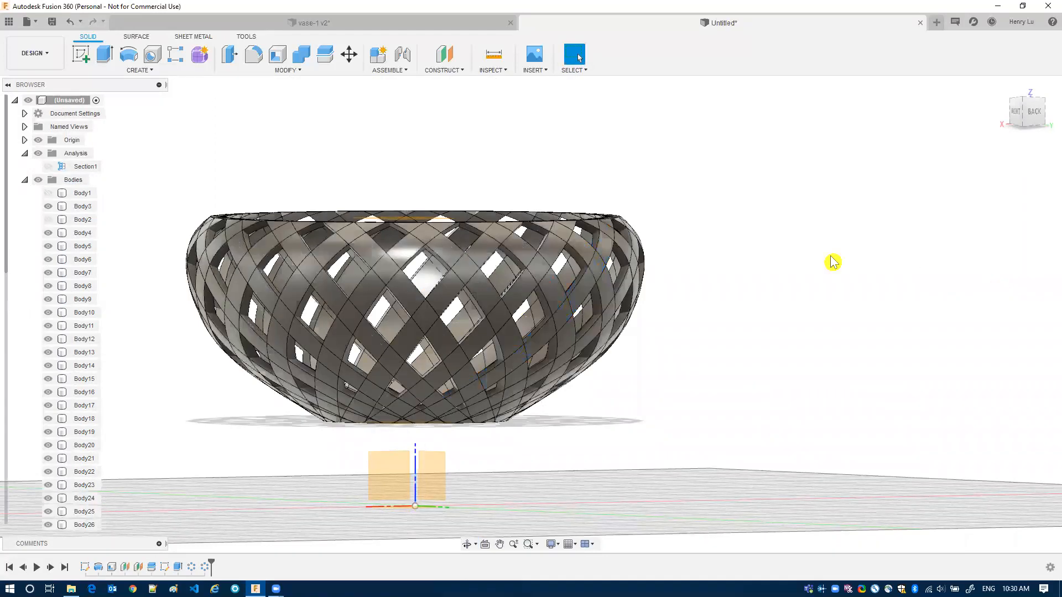
pyautogui.moveTo(567, 269)
pyautogui.keyDown('shift'); pyautogui.mouseDown(button='middle')
pyautogui.moveTo(548, 284)
pyautogui.moveTo(556, 271)
pyautogui.mouseUp(button='middle'); pyautogui.keyUp('shift')
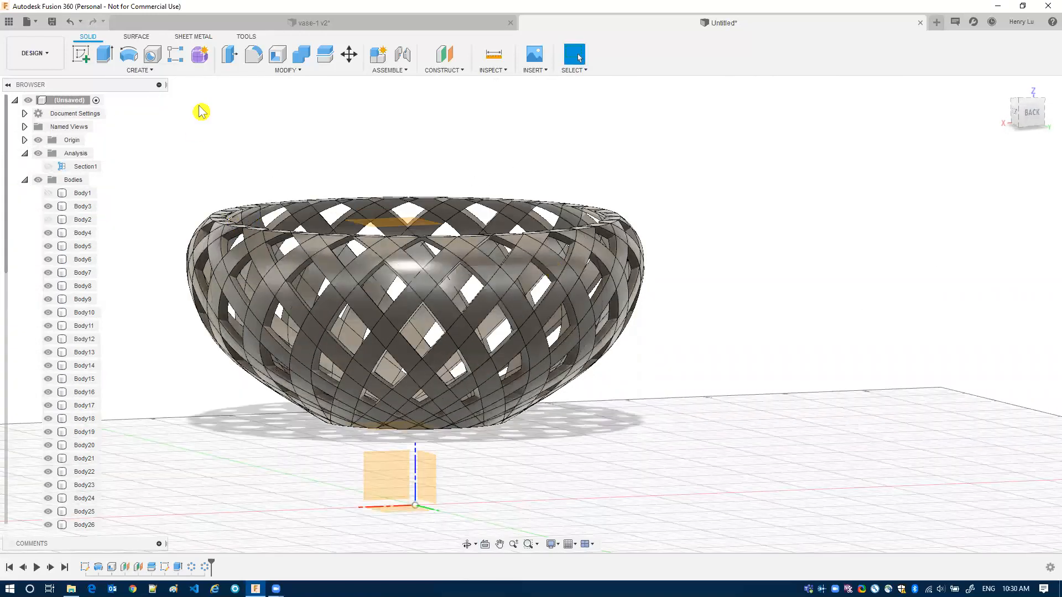
# - Show the hidden upper and base bodies of the vase and switch to the Render workspace
pyautogui.click(48, 193)
pyautogui.click(49, 221)
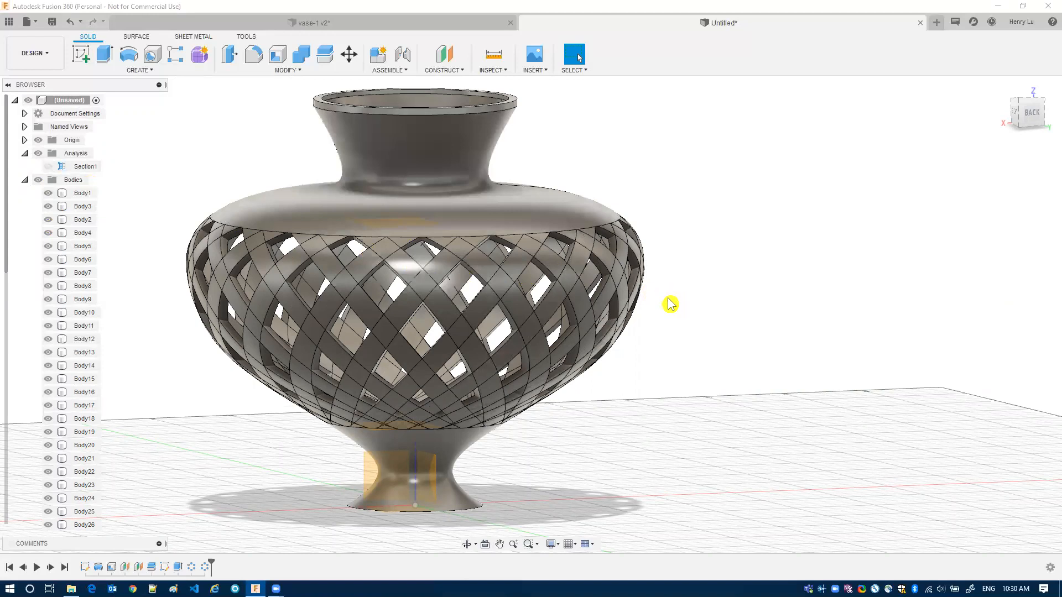
pyautogui.click(37, 56)
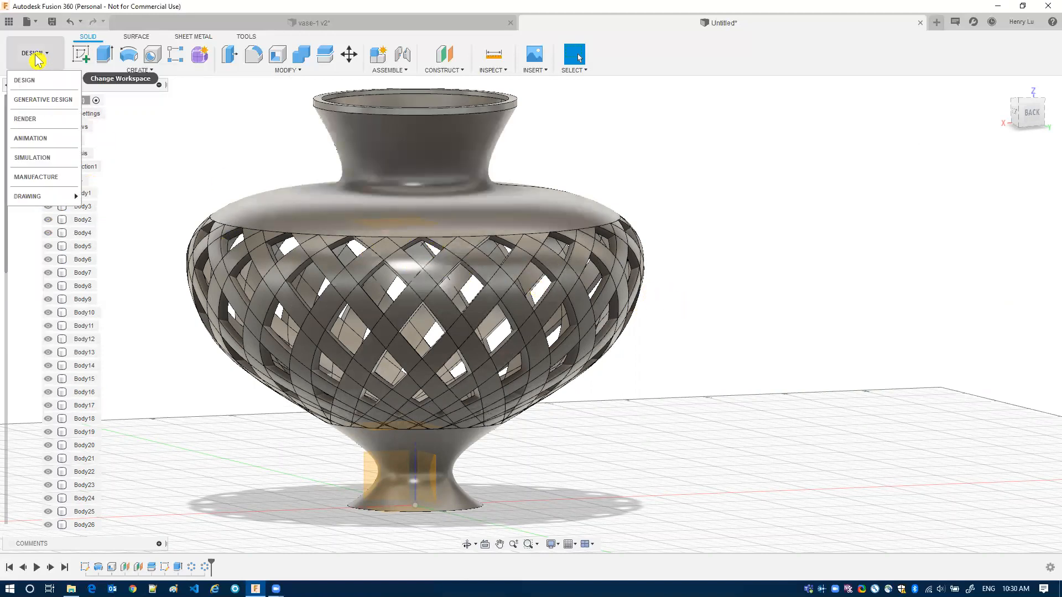
pyautogui.click(28, 119)
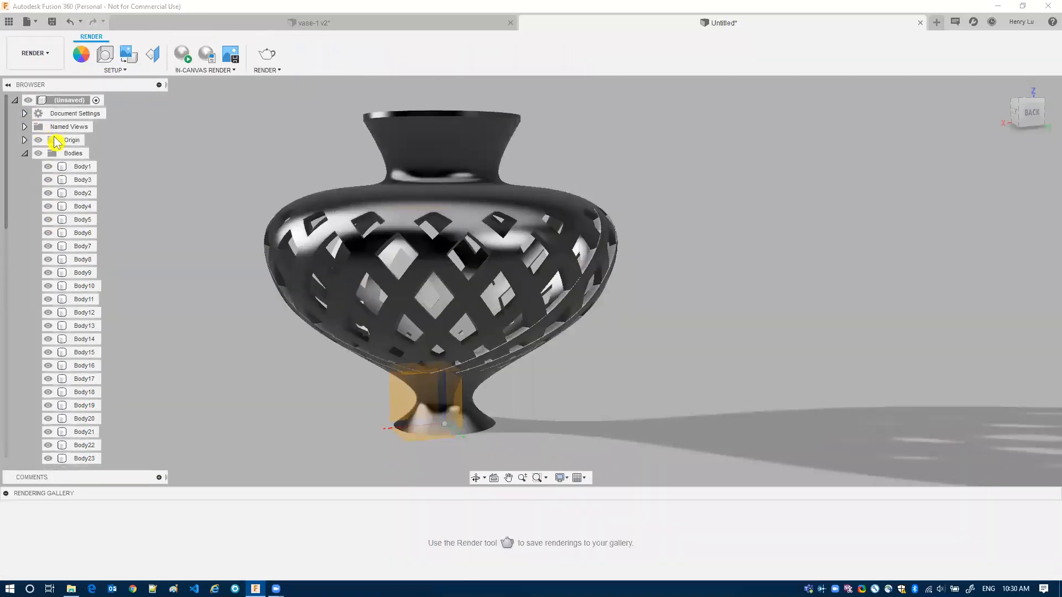
# - Open the appearance library and try to add the old matte brass appearance to the design
pyautogui.click(80, 57)
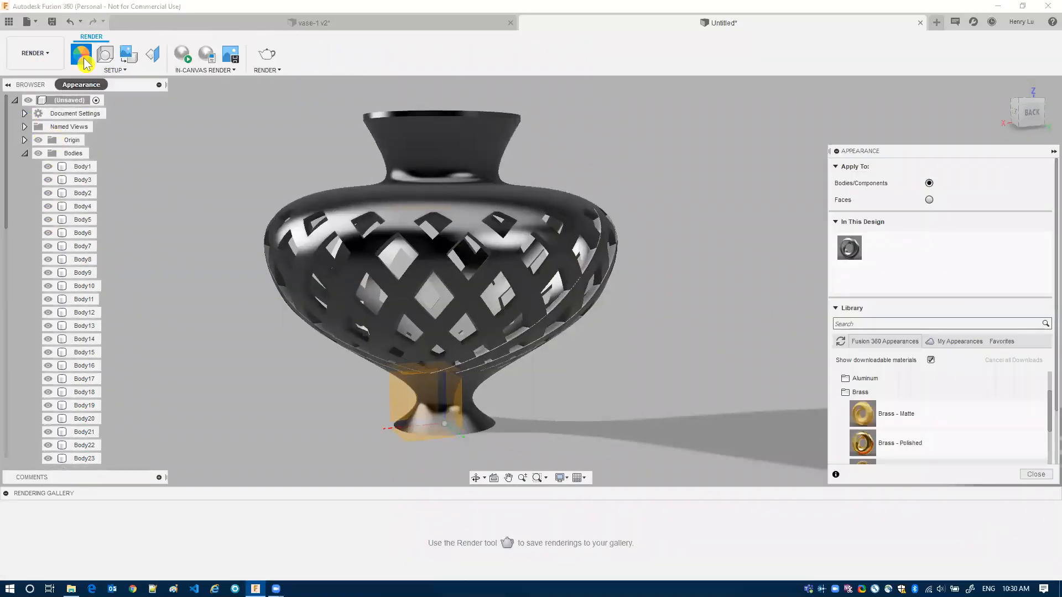
pyautogui.scroll(-3, 948, 381)
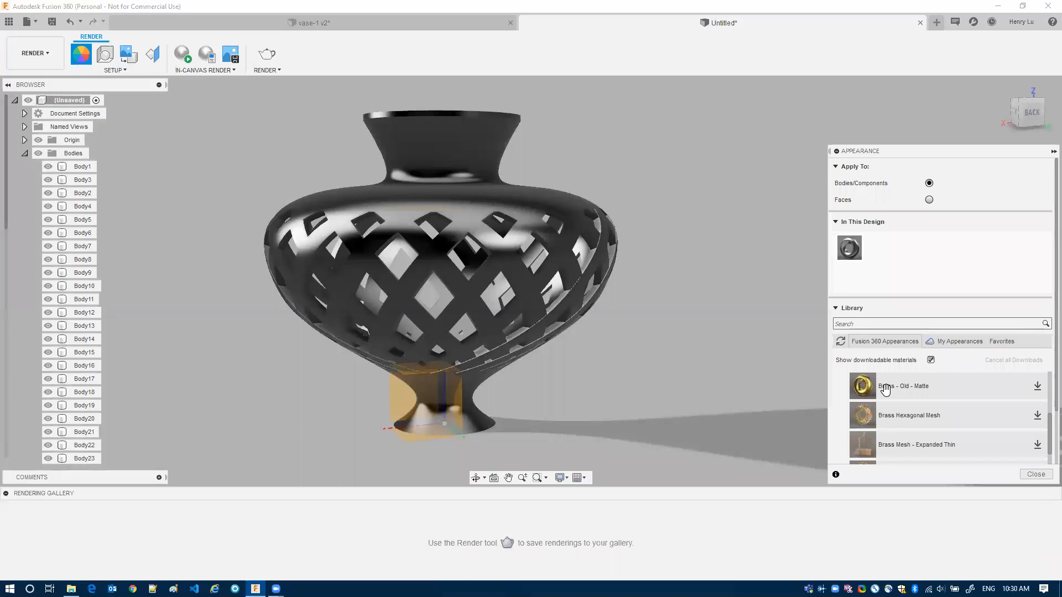
pyautogui.moveTo(866, 389); pyautogui.dragTo(892, 252)
# - Find the Gold - Polished appearance among the library's metals and add it to the design's appearances
pyautogui.scroll(5, 990, 404)
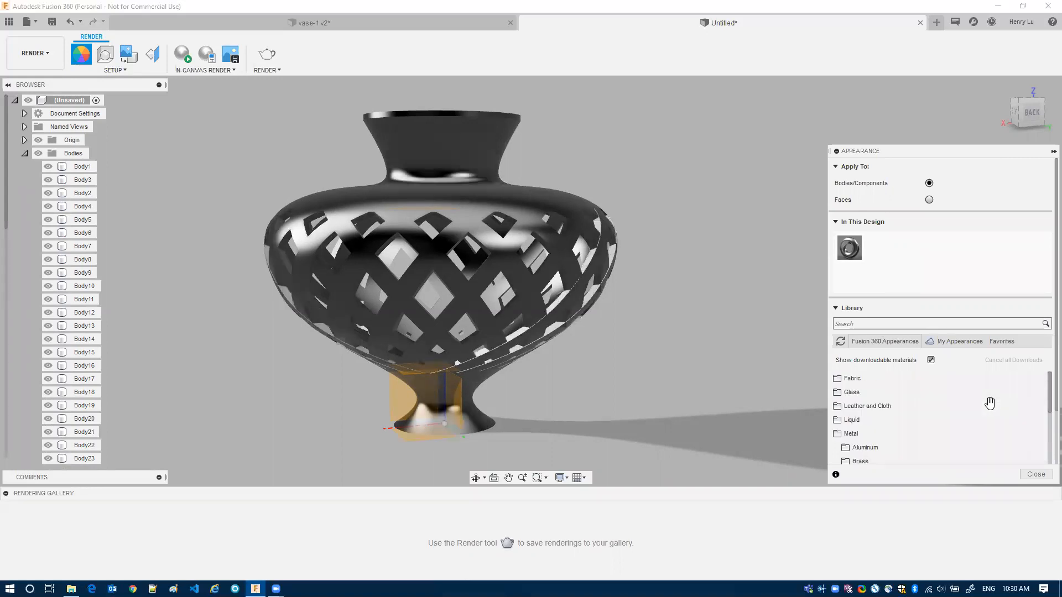
pyautogui.scroll(-1, 989, 403)
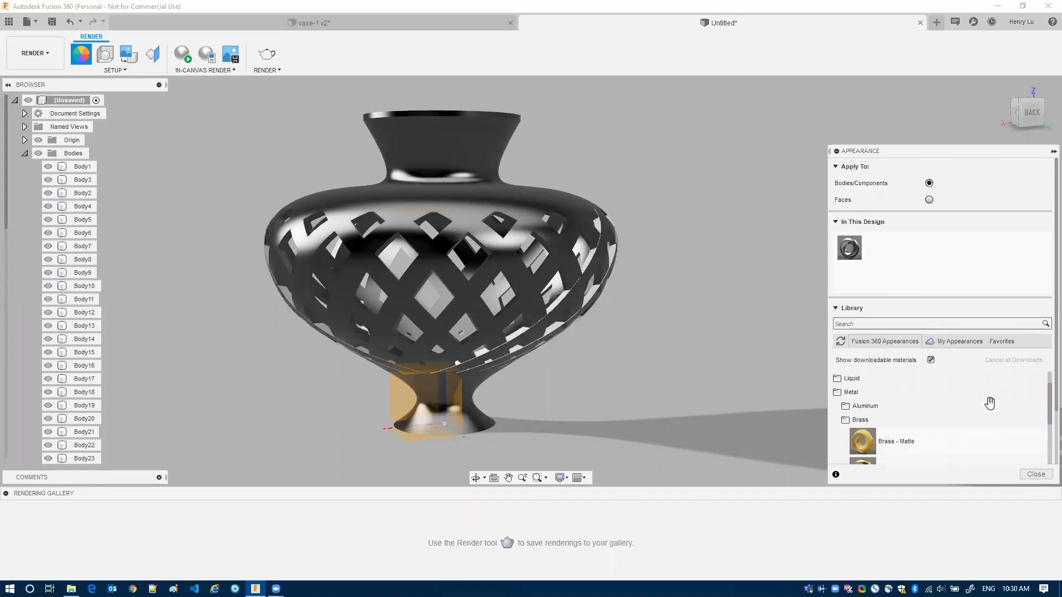
pyautogui.click(847, 424)
pyautogui.scroll(-2, 894, 408)
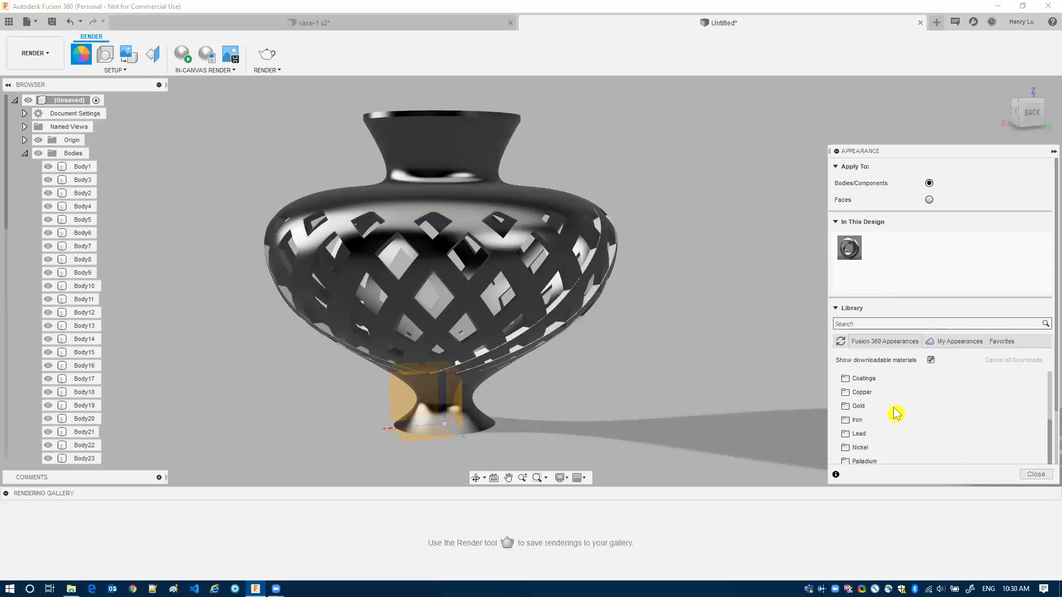
pyautogui.click(857, 407)
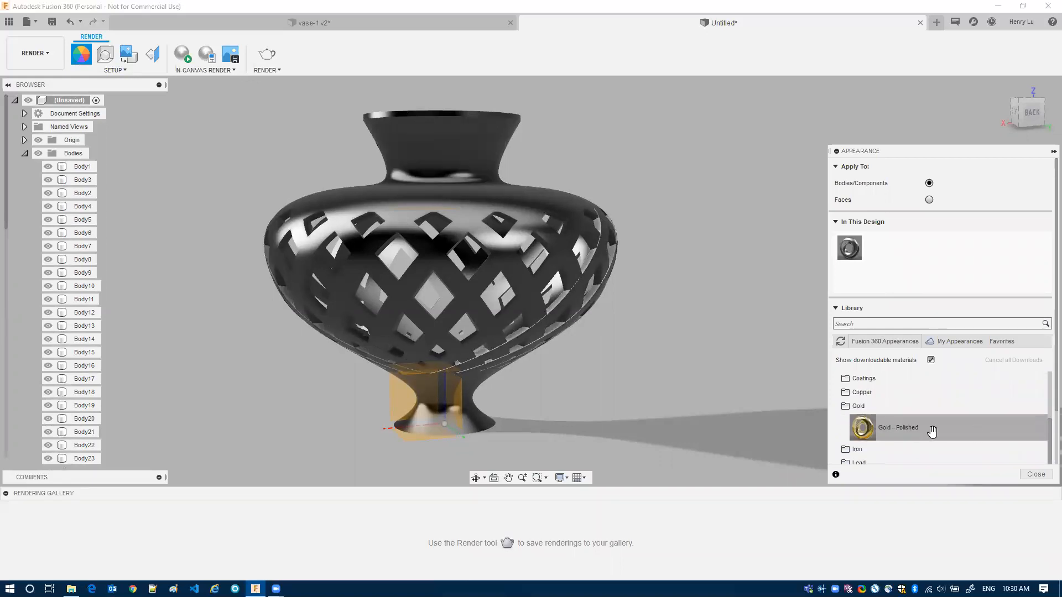
pyautogui.moveTo(870, 429); pyautogui.dragTo(899, 251)
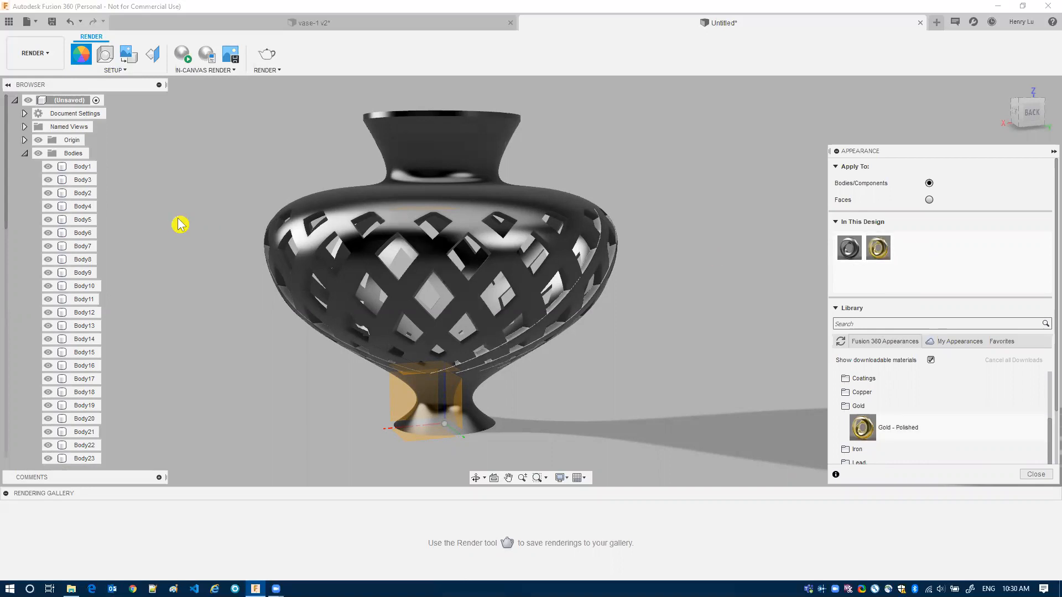
# - Apply the Gold - Polished appearance to all vase bodies and return to the Design workspace
pyautogui.moveTo(879, 249)
pyautogui.mouseDown()
pyautogui.moveTo(462, 210)
pyautogui.moveTo(433, 228)
pyautogui.moveTo(868, 254)
pyautogui.mouseUp()
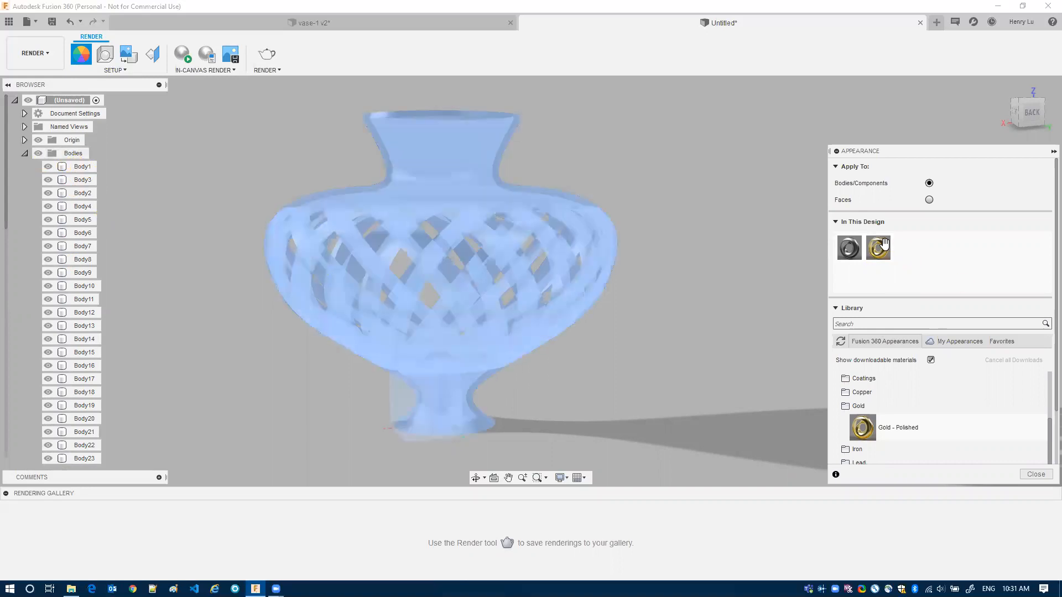
pyautogui.moveTo(878, 249); pyautogui.dragTo(473, 267)
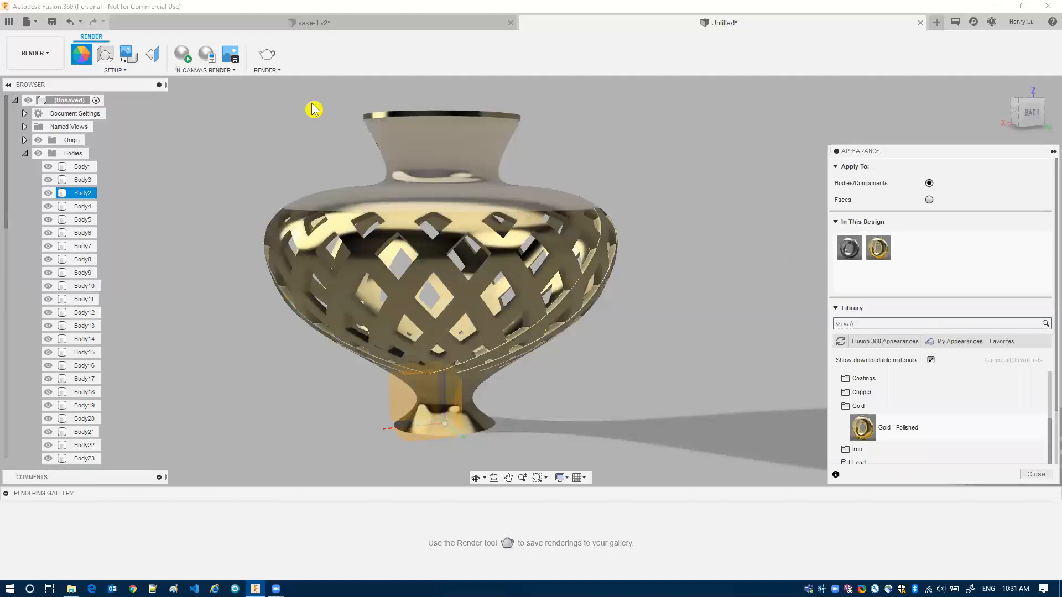
pyautogui.click(40, 53)
pyautogui.click(33, 83)
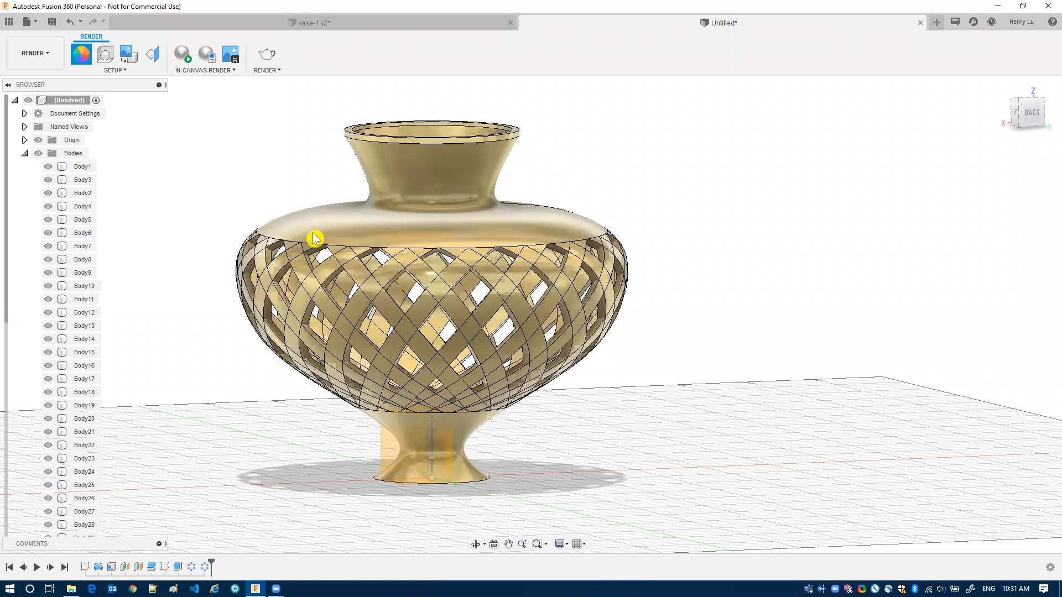
pyautogui.keyDown('shift'); pyautogui.moveTo(348, 230); pyautogui.dragTo(449, 235, button='middle'); pyautogui.keyUp('shift')
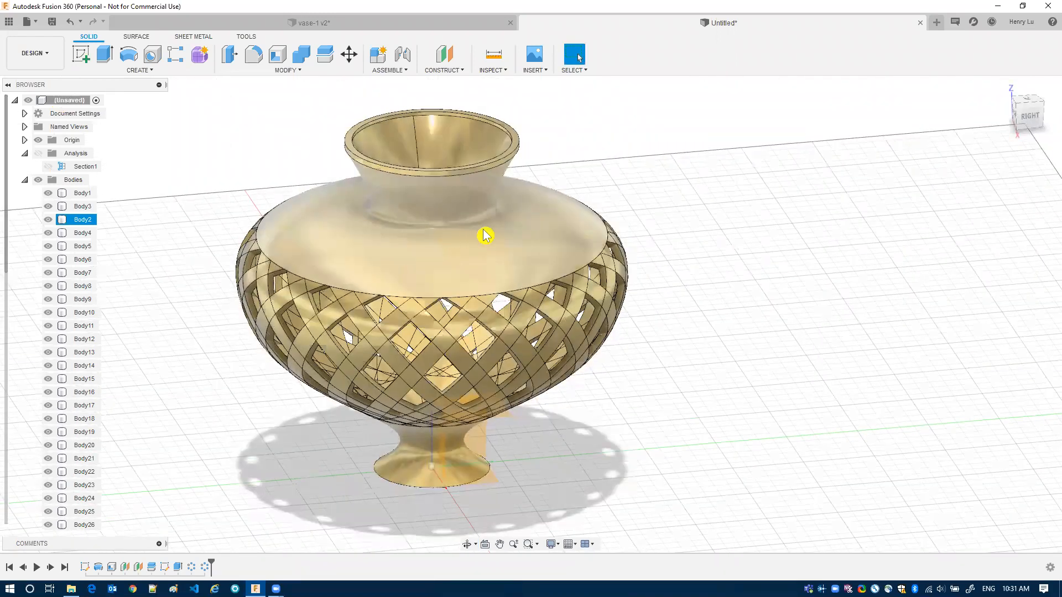